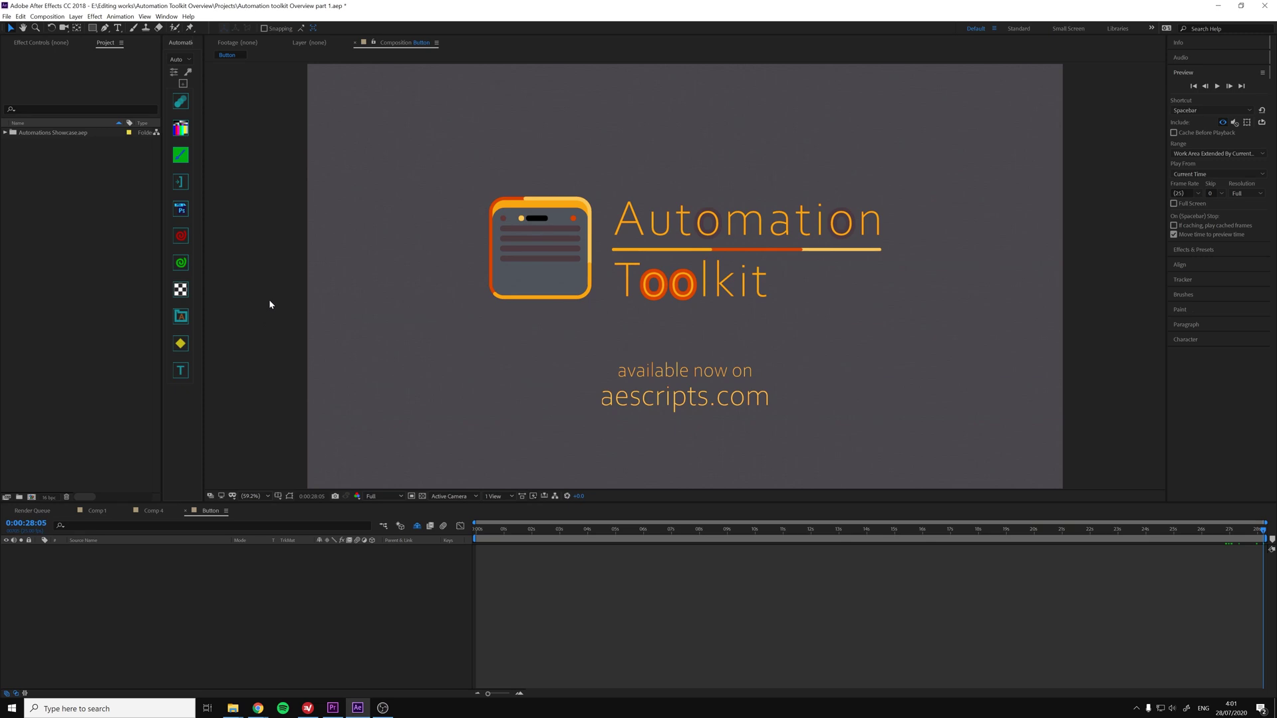
Widen the Automation Toolkit panel and switch it to the Overview group of automations.
click(178, 44)
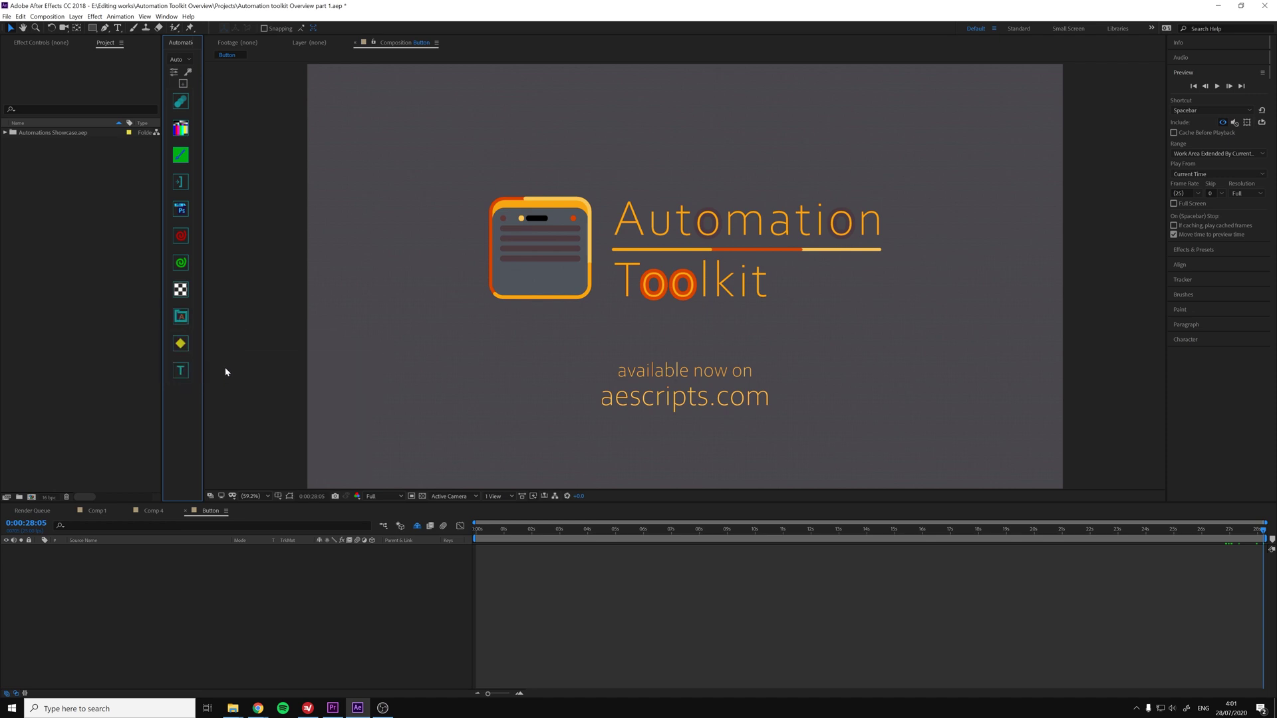
drag(204, 352, 666, 229)
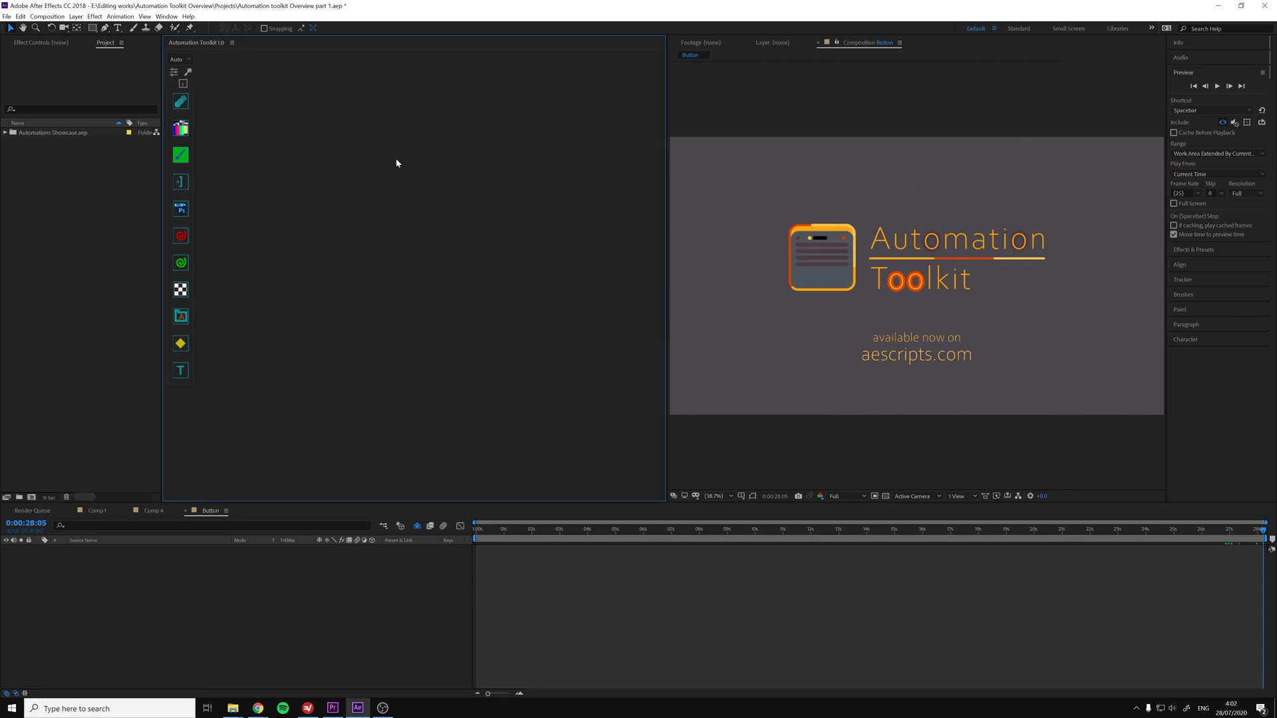
click(178, 59)
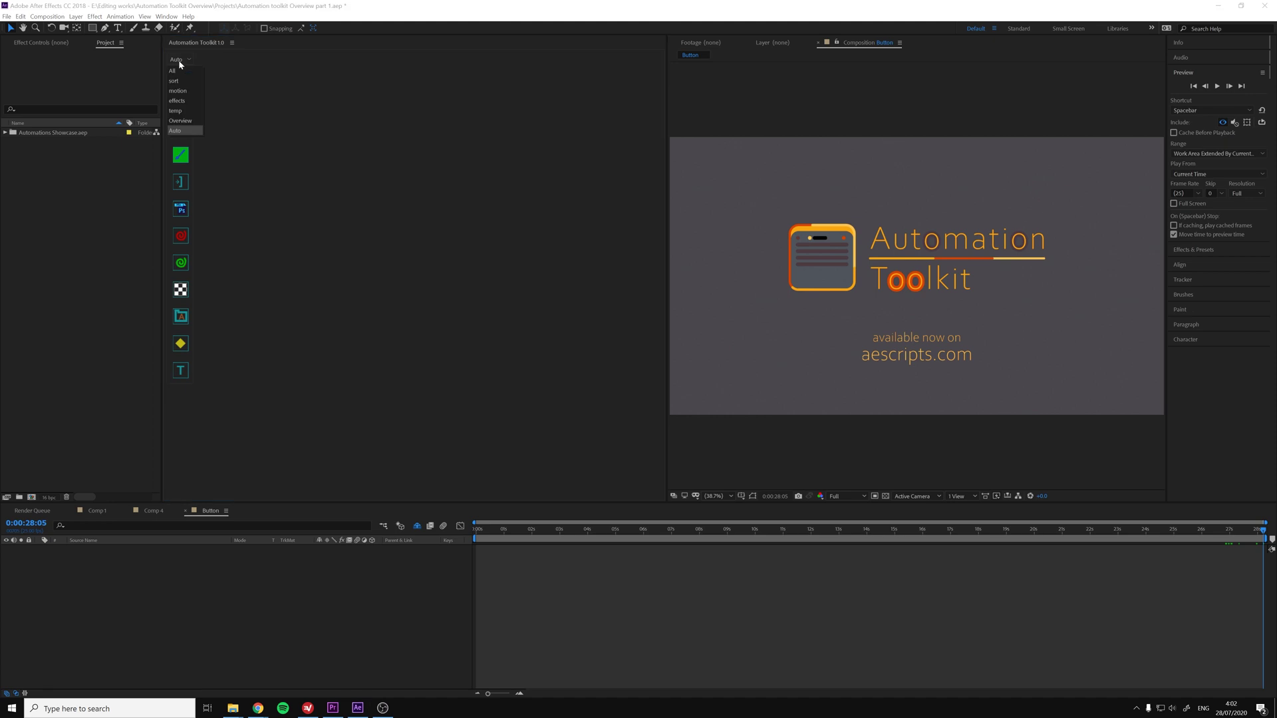
click(189, 122)
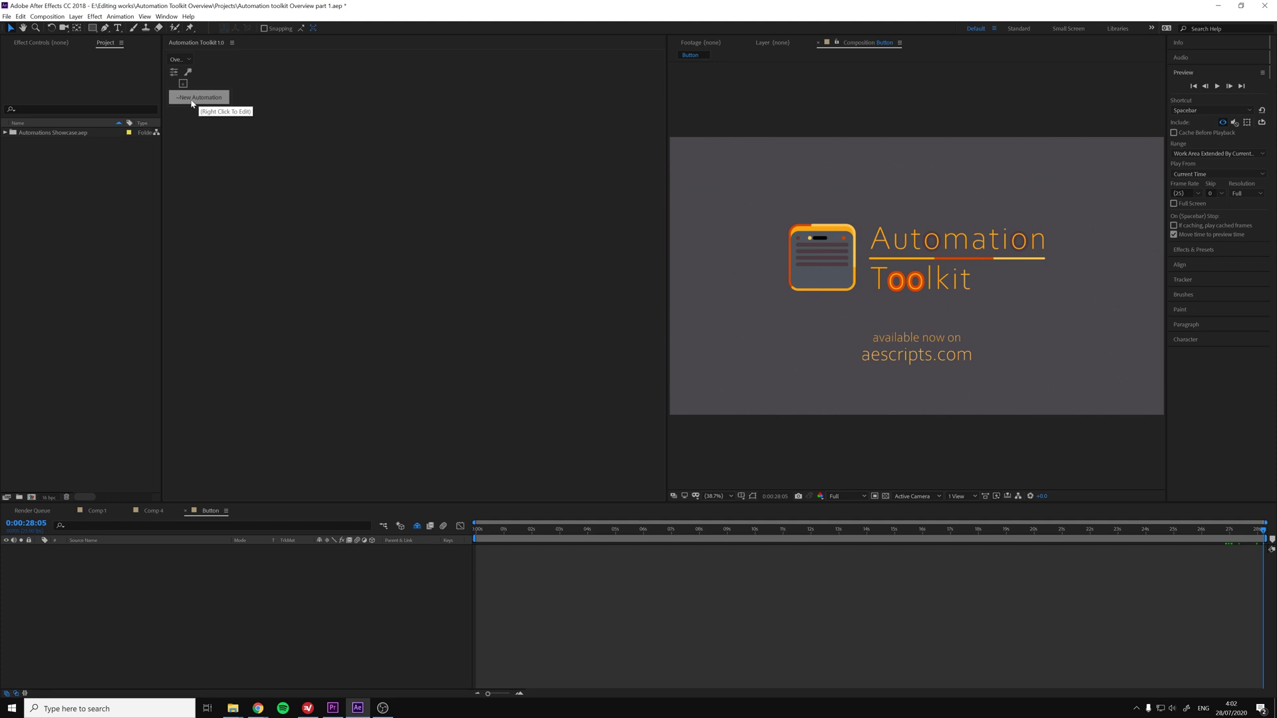
Open the new automation for editing, name it "my automation" and give it the description "my description".
right_click(192, 104)
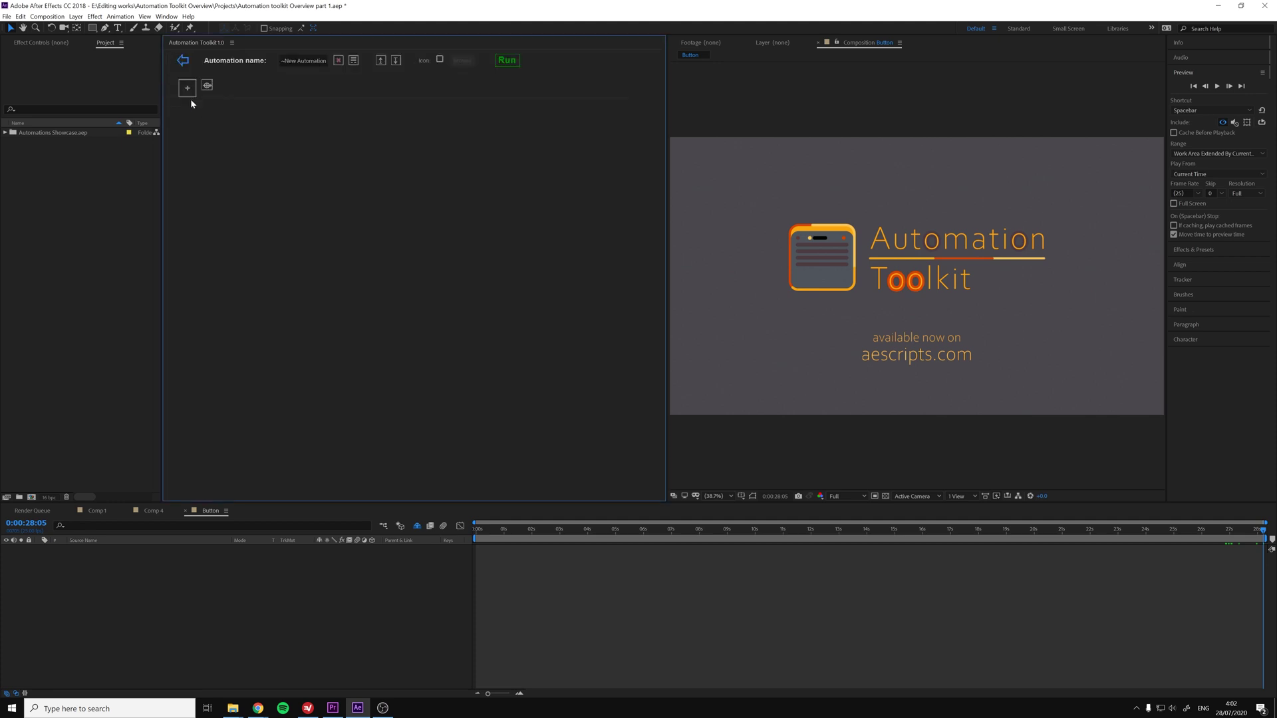
click(311, 60)
text(my automation)
key(Return)
text(my de)
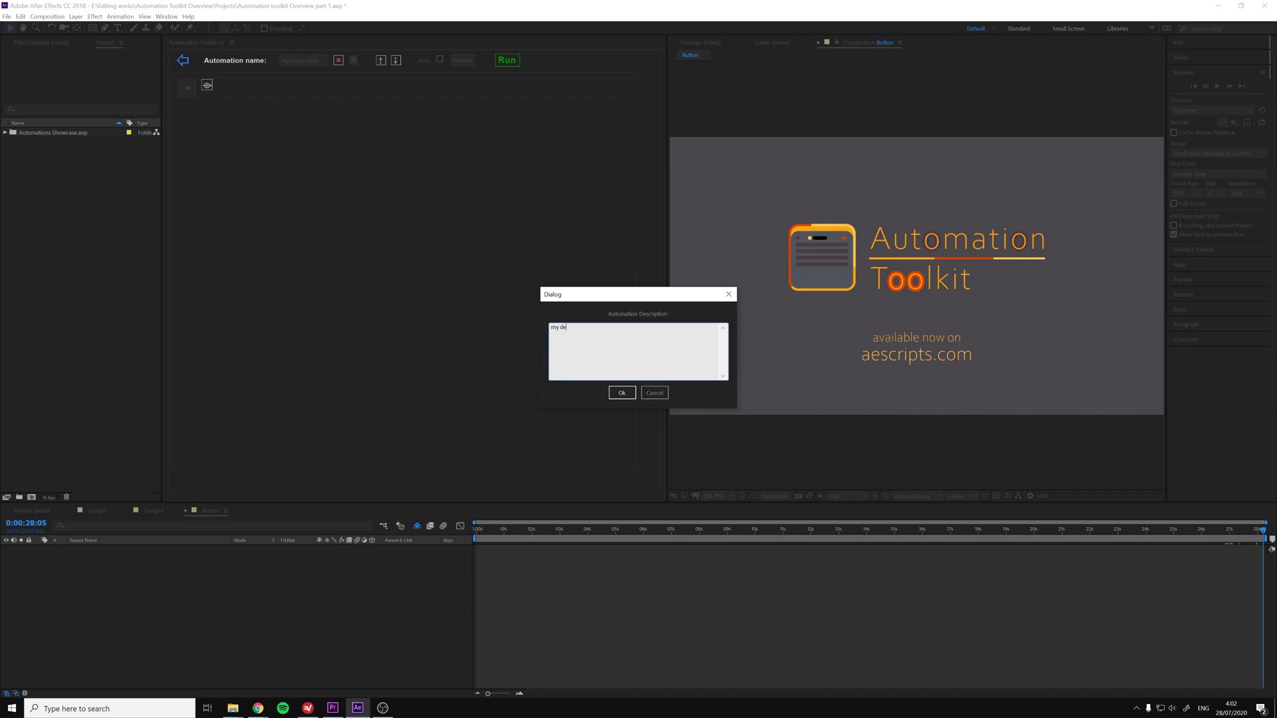
text(scription)
key(Return)
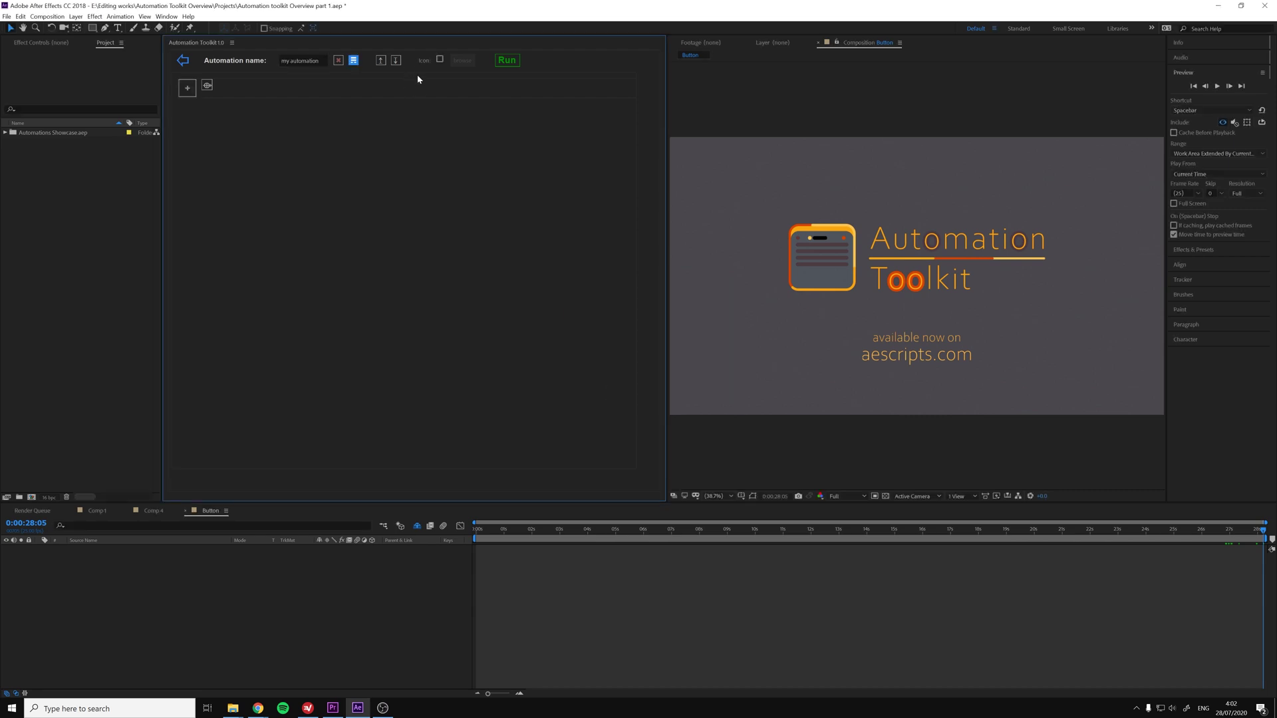
Enable the icon option for the automation and choose a PNG image from the buttons Logos folder.
click(439, 60)
click(462, 61)
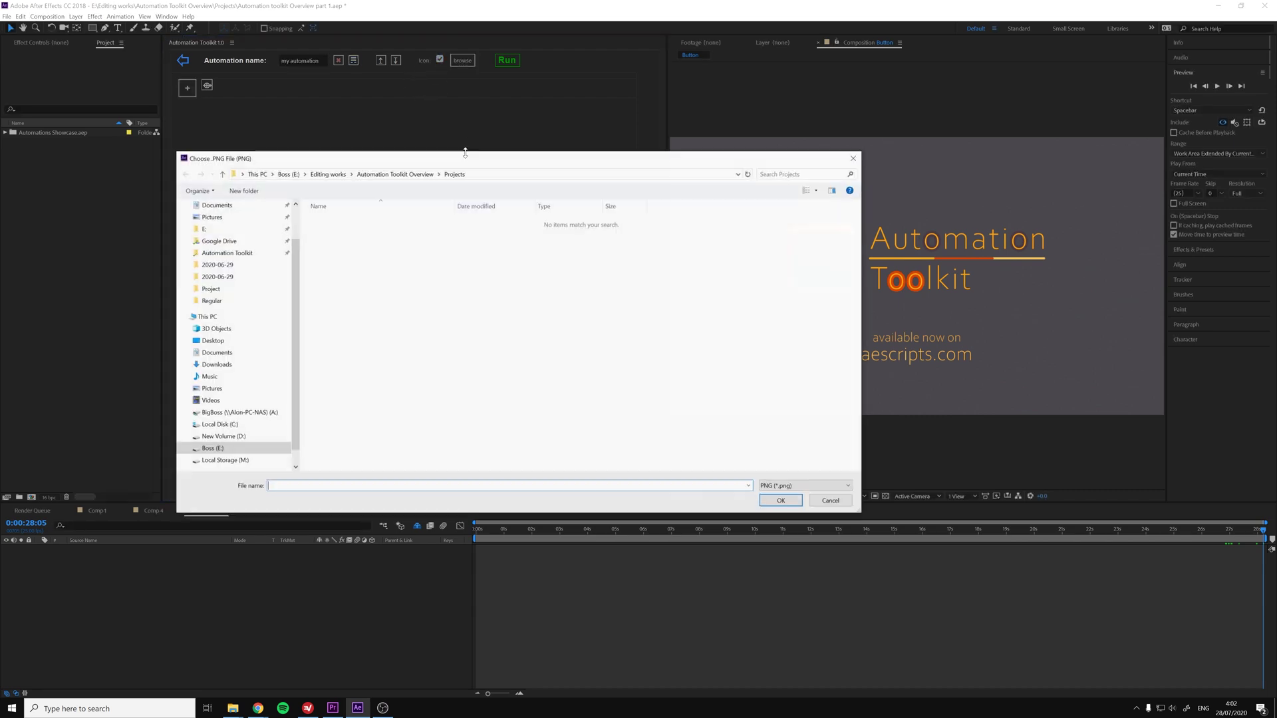
double_click(831, 245)
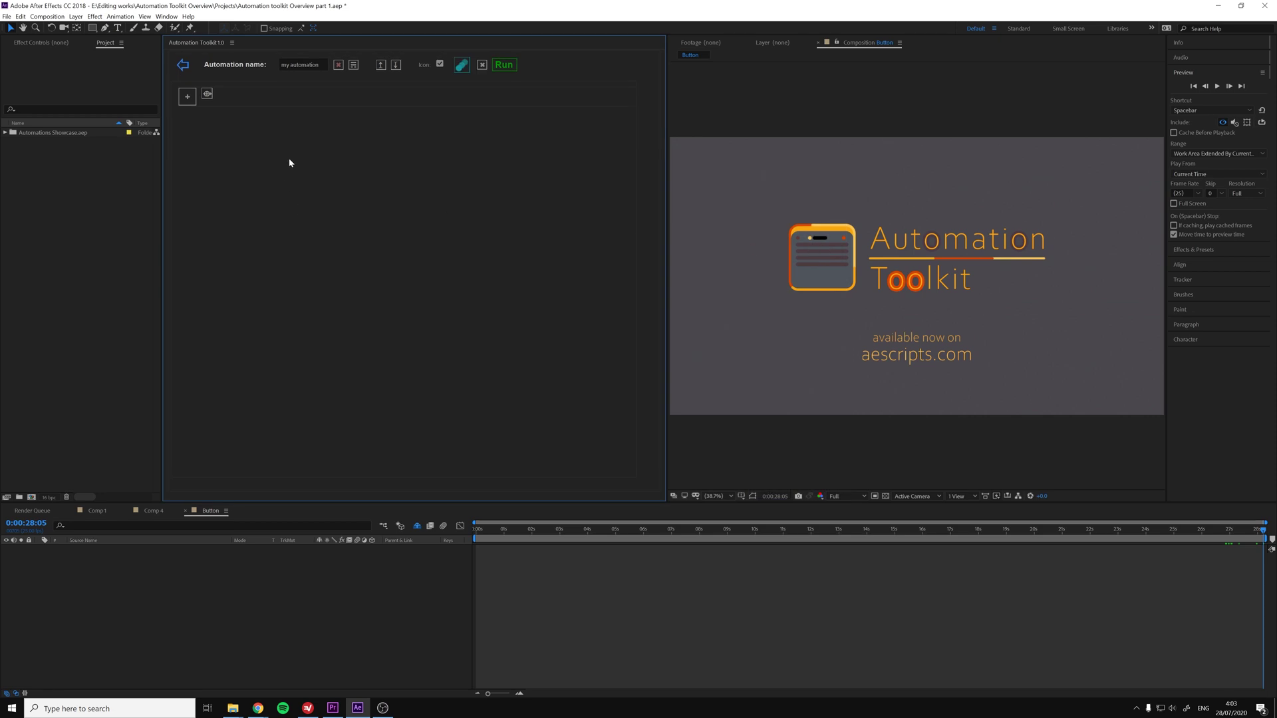
Add an automation line of type loop that runs over layers.
click(188, 98)
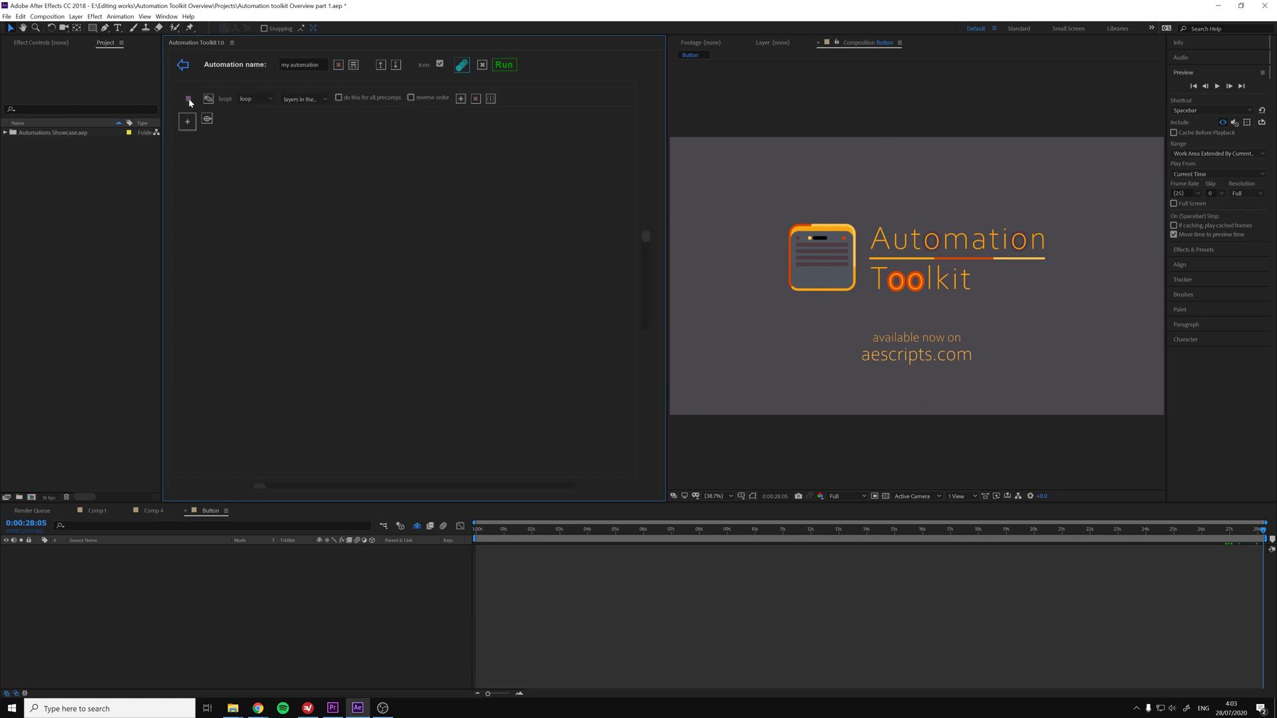
click(261, 99)
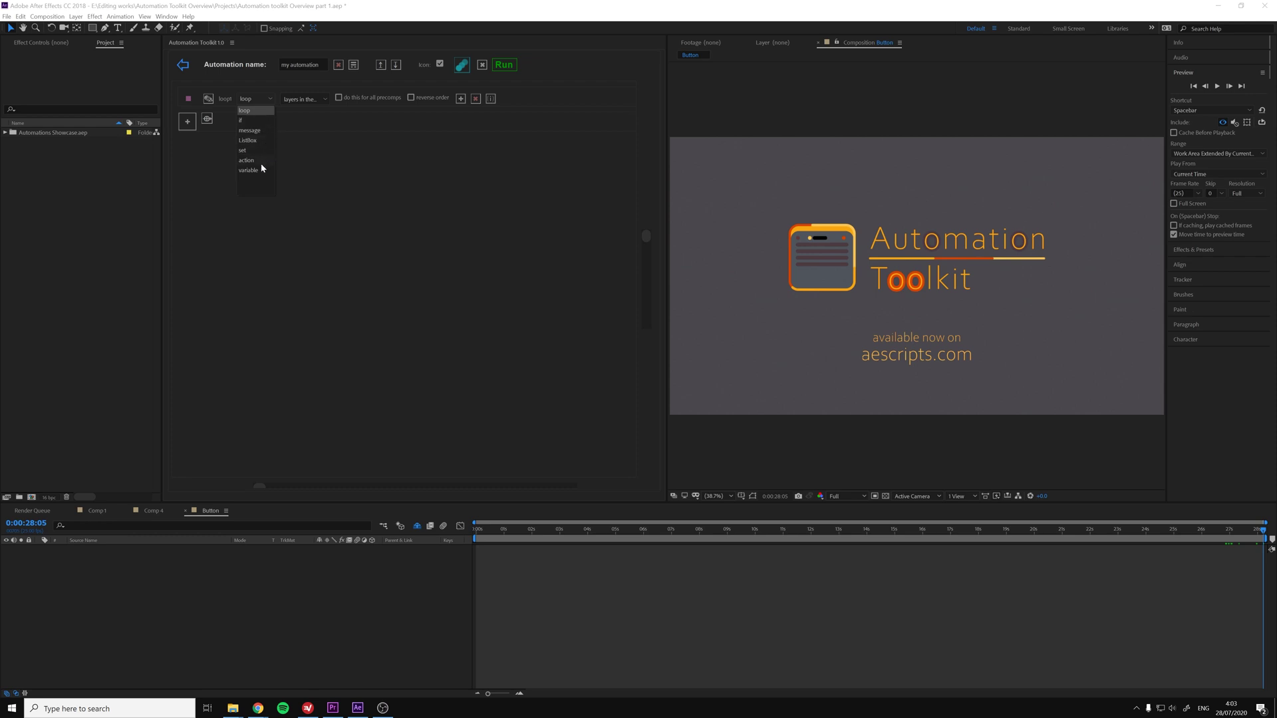
click(256, 110)
Add a set line inside the loop that sets each looped layer's name from the layer's name.
click(461, 99)
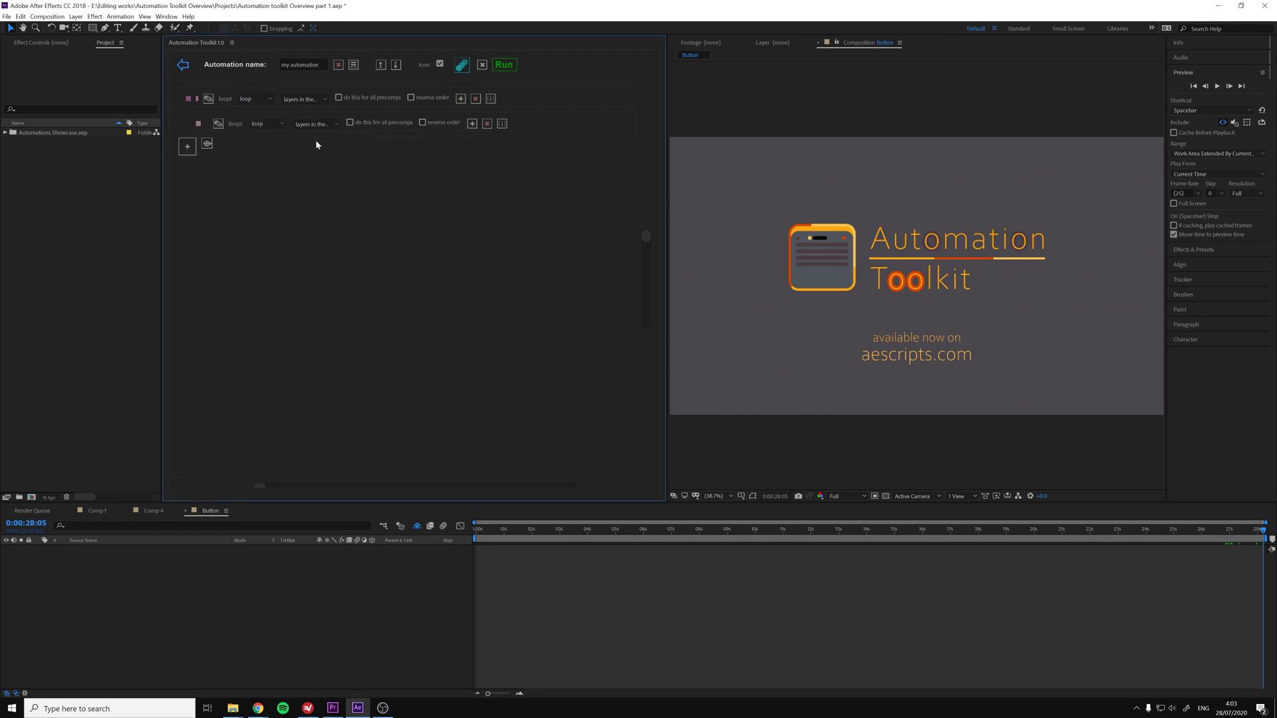
click(267, 124)
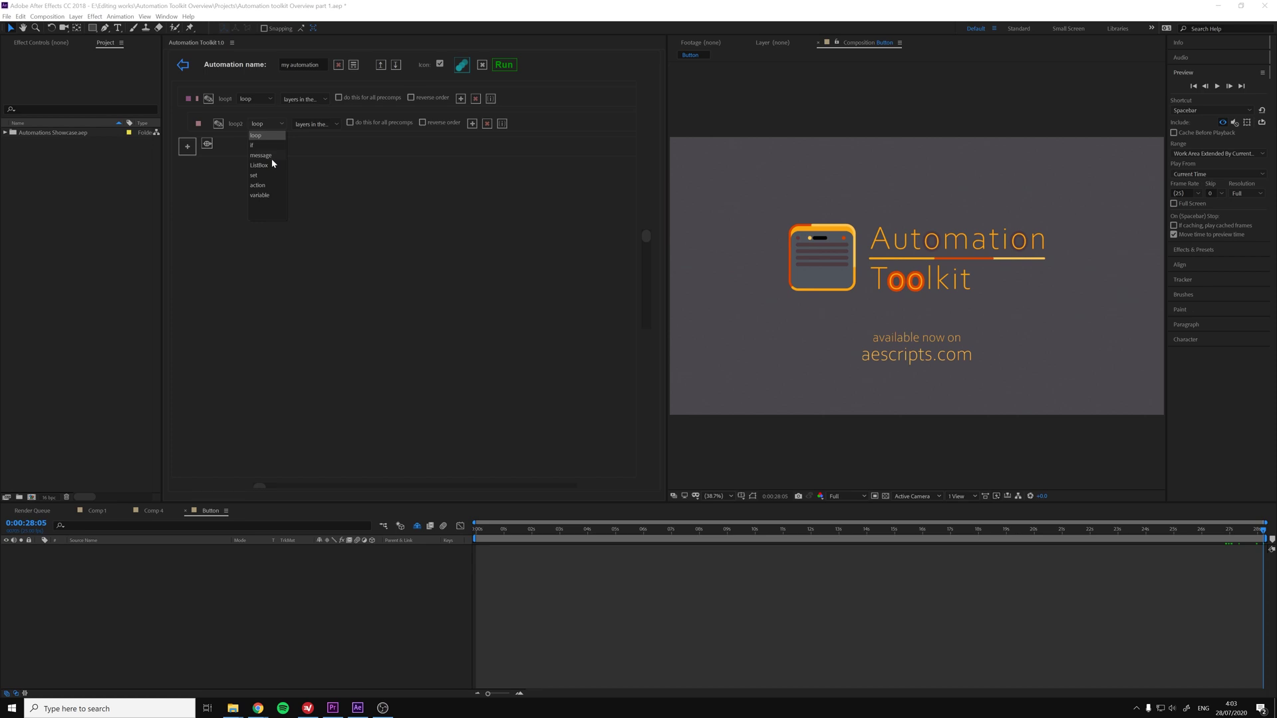
click(264, 176)
click(331, 124)
click(328, 137)
click(399, 125)
click(400, 144)
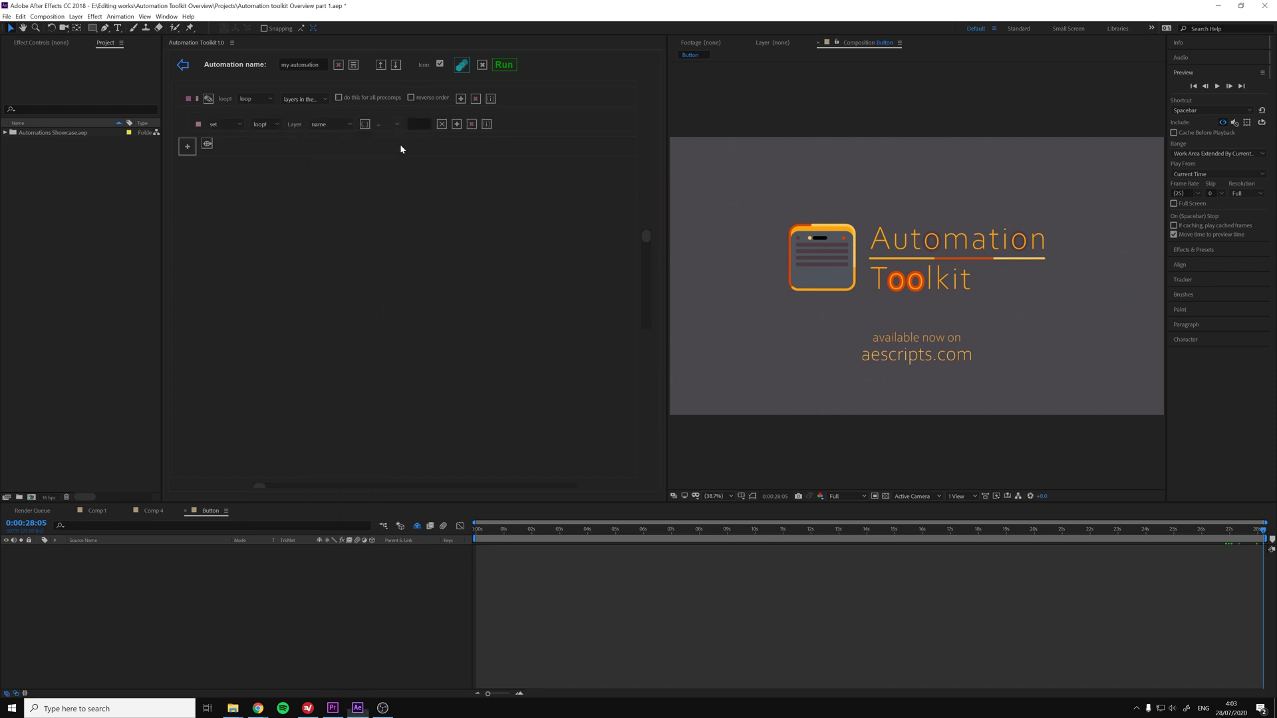
click(447, 124)
click(444, 136)
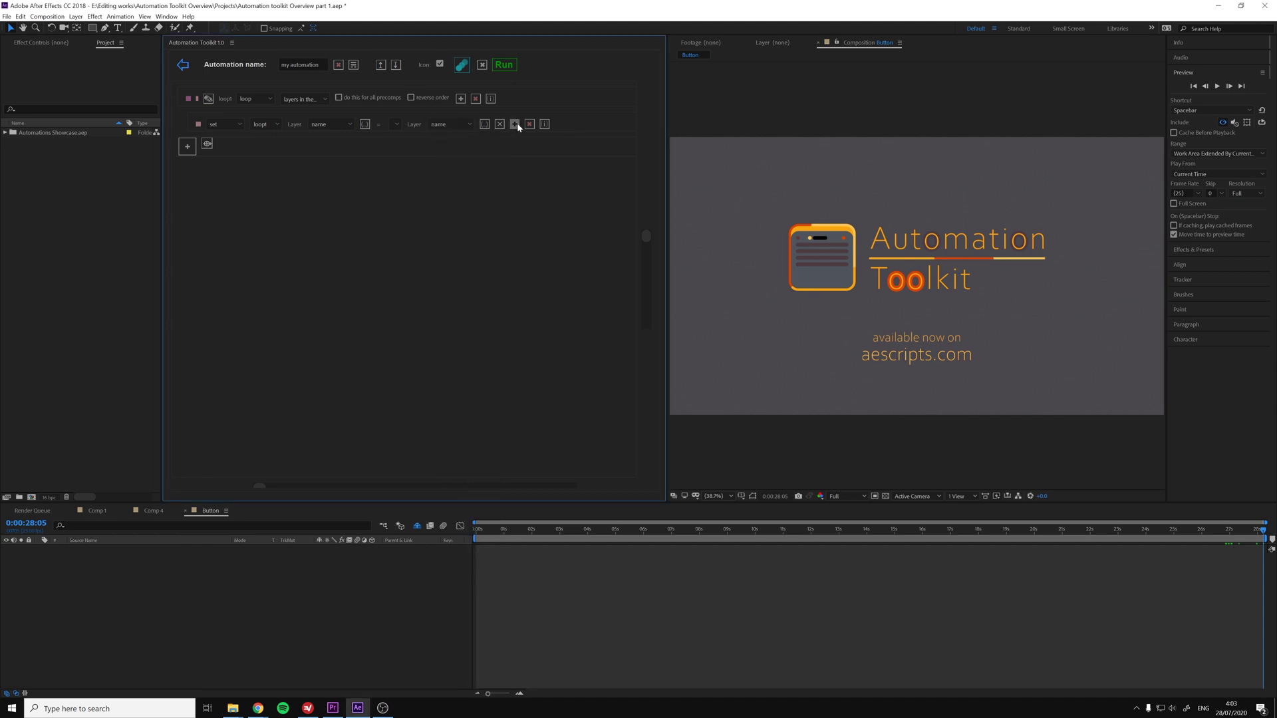
Extend the set line's value with 5 and go back to the automation list.
click(566, 124)
text(5)
click(573, 165)
click(187, 69)
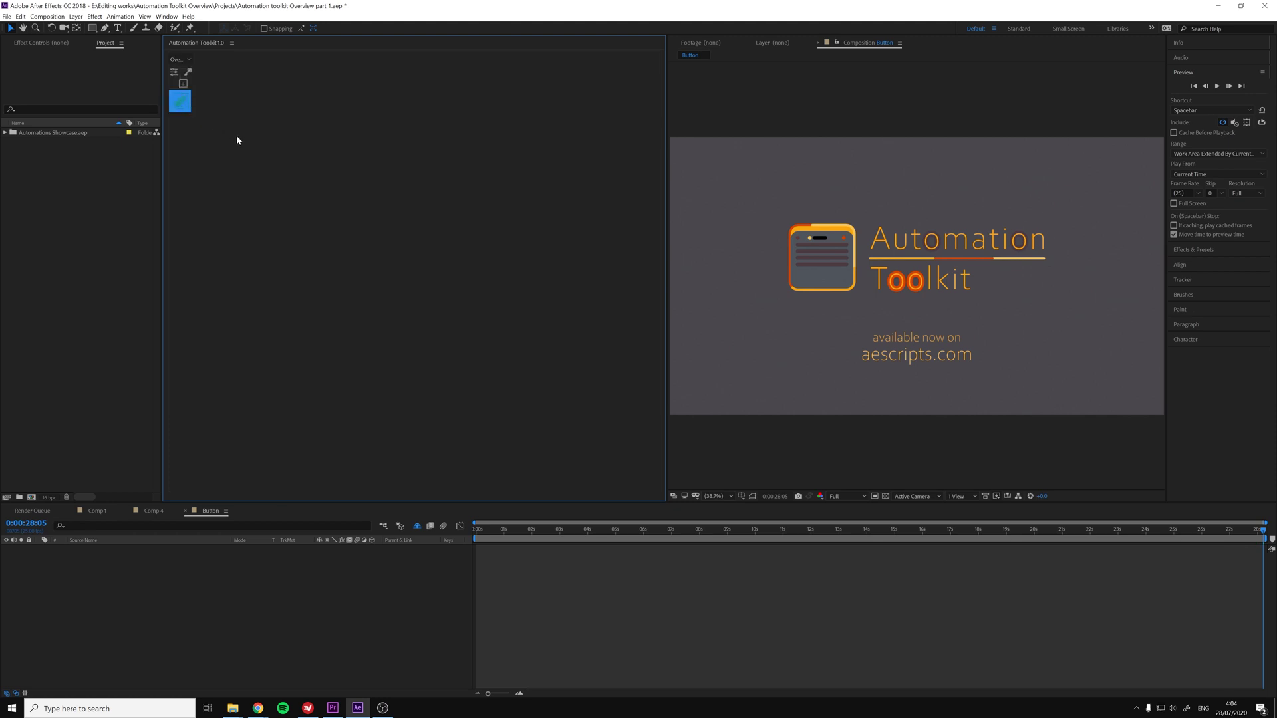
Reopen the automation and look at its save and load file dialogs without choosing a file.
right_click(176, 106)
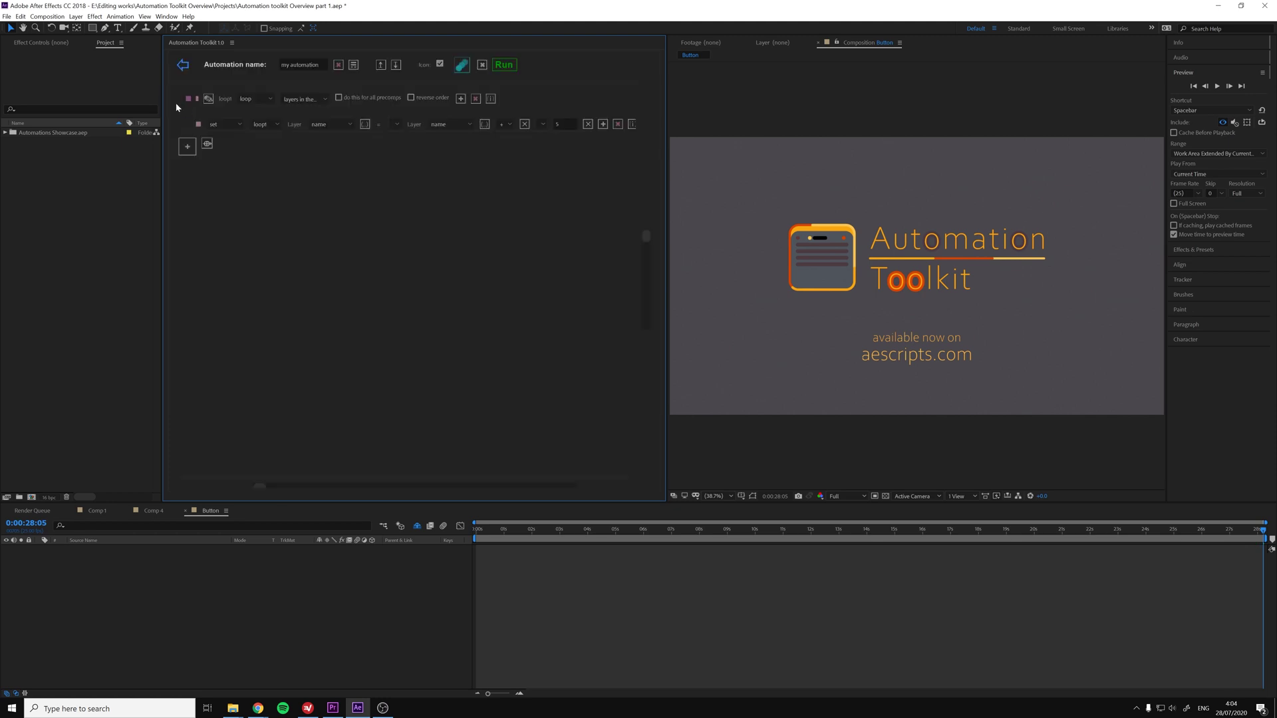
click(396, 65)
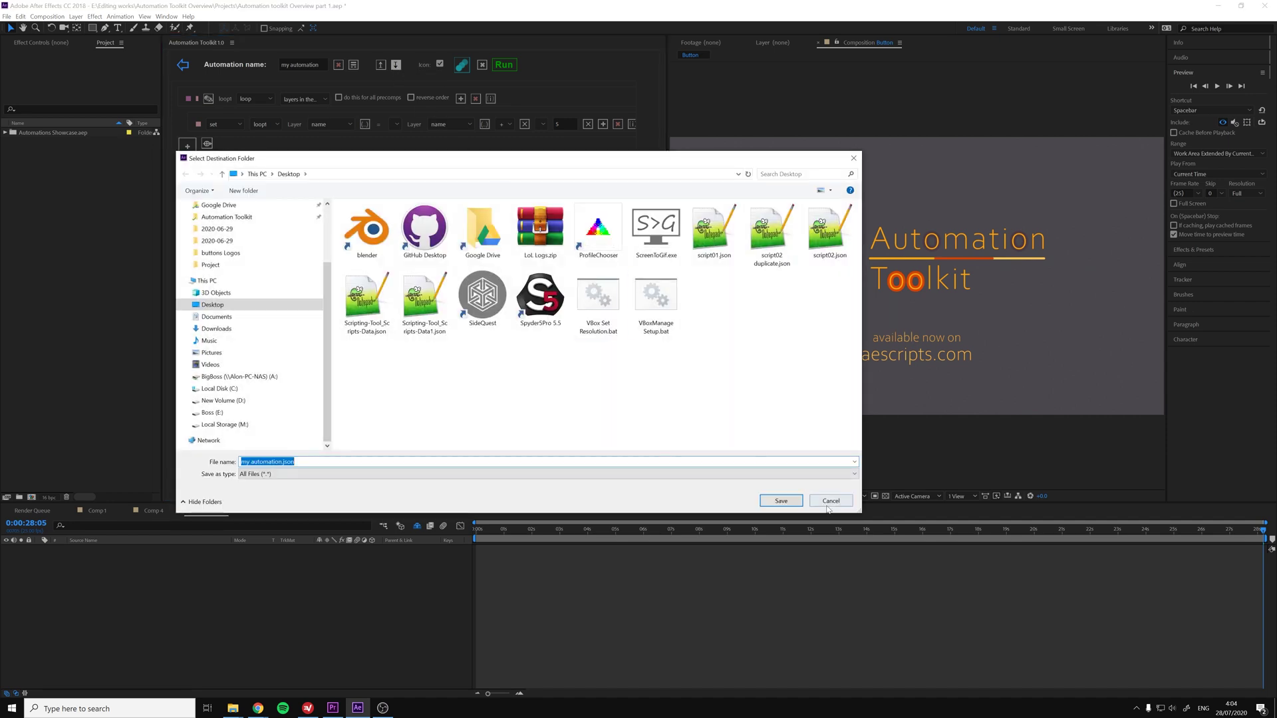
click(830, 504)
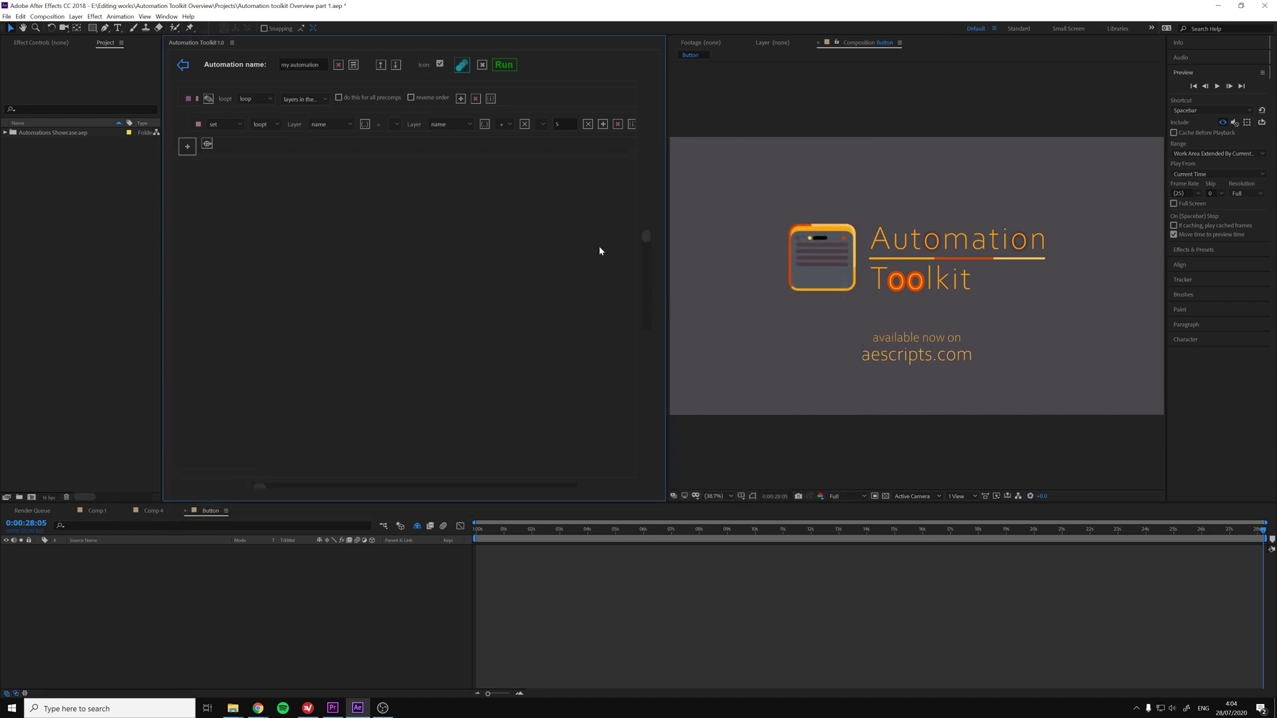
click(380, 66)
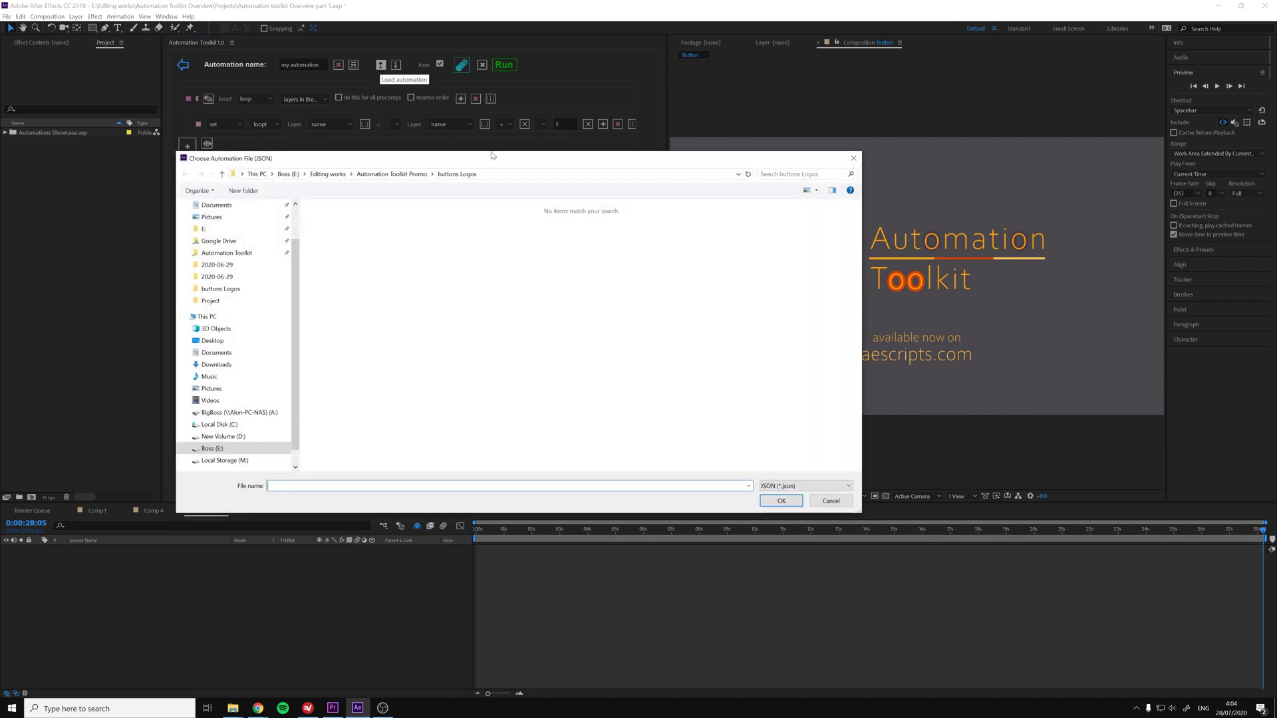
click(830, 501)
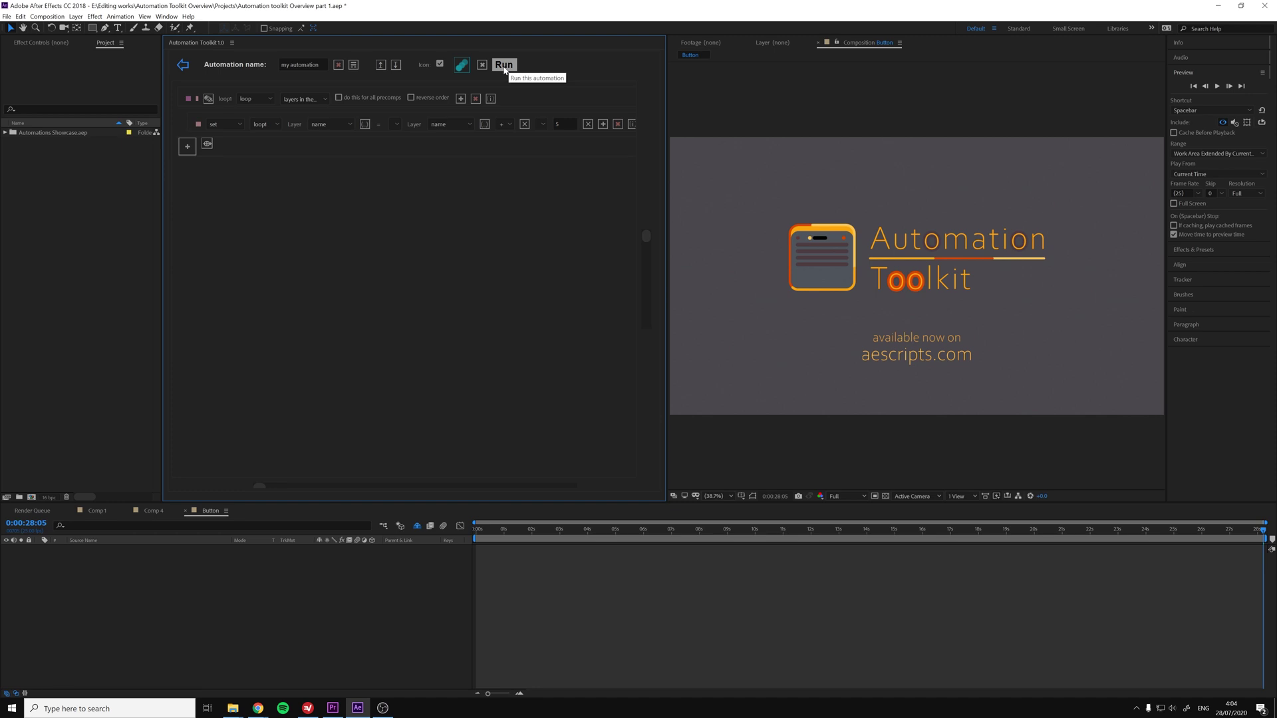
Display the reordering arrows beside the automation lines and read the nested loop line's info on loop types.
click(207, 144)
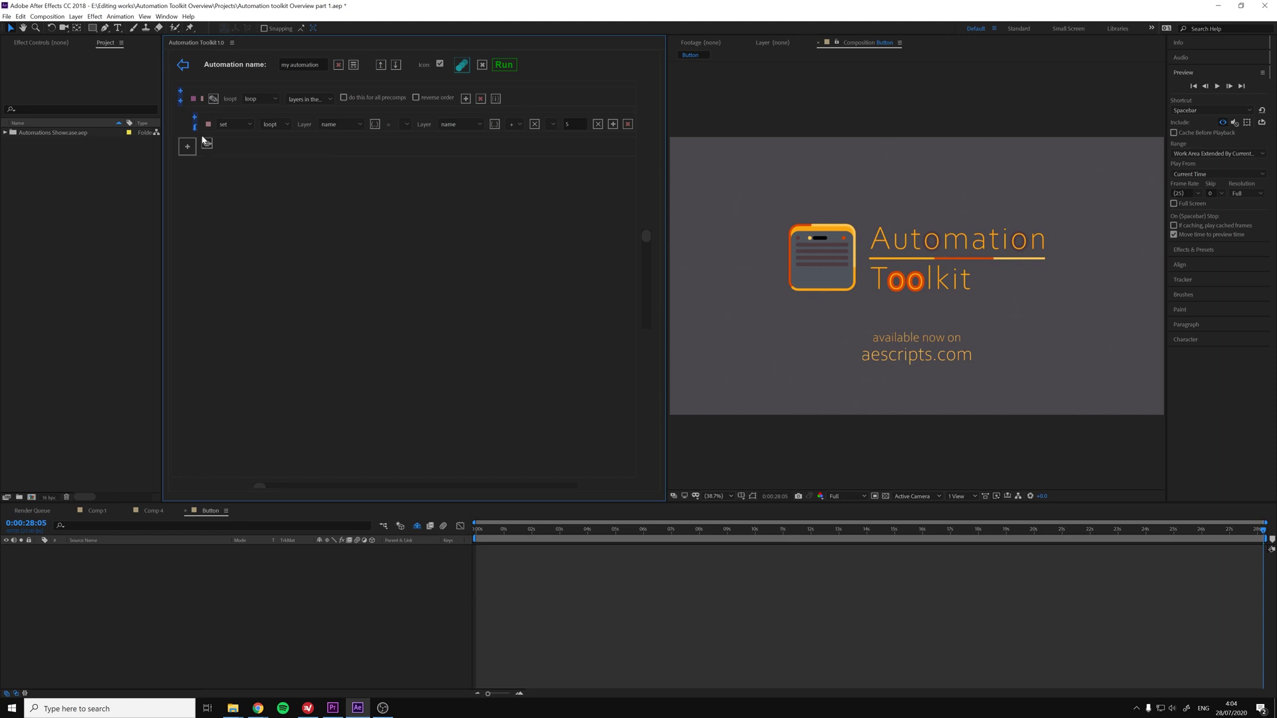
click(180, 100)
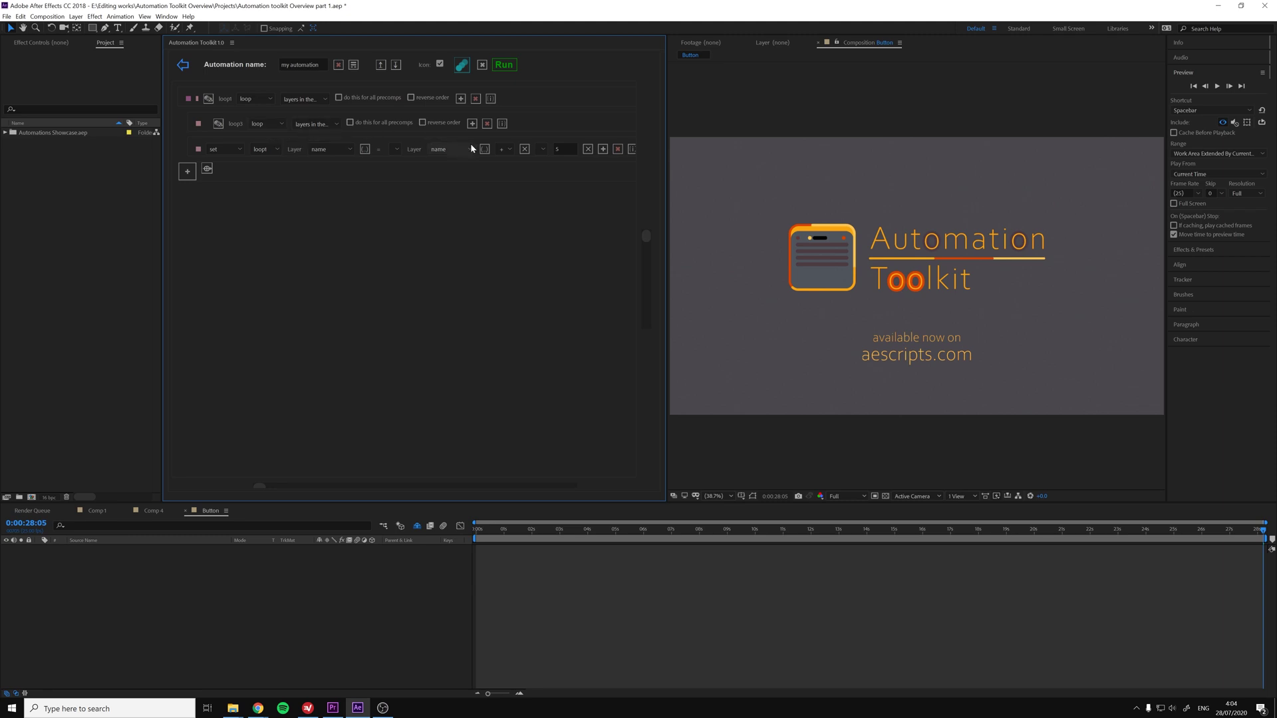
click(502, 124)
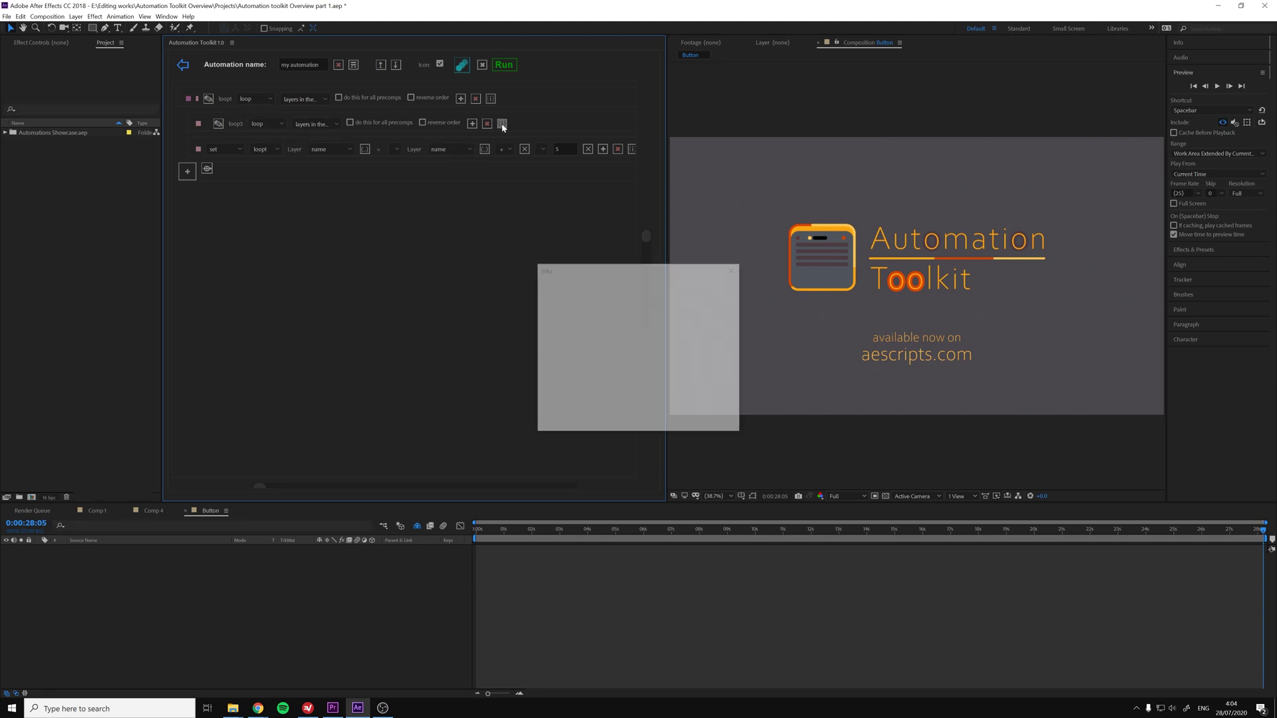
scroll(635, 352, down, 6)
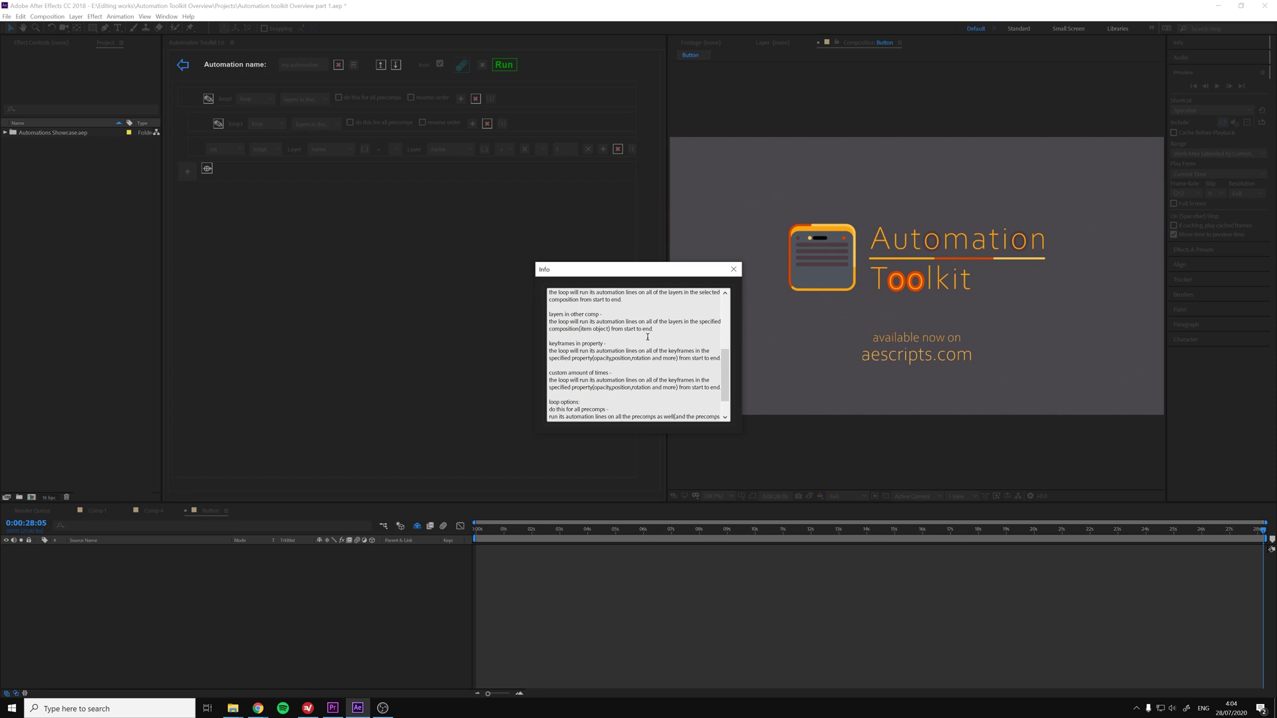
click(742, 272)
Read the script usage and the Loop, Message and List Box explanations in the toolkit preferences' help.
click(182, 64)
click(174, 73)
click(419, 177)
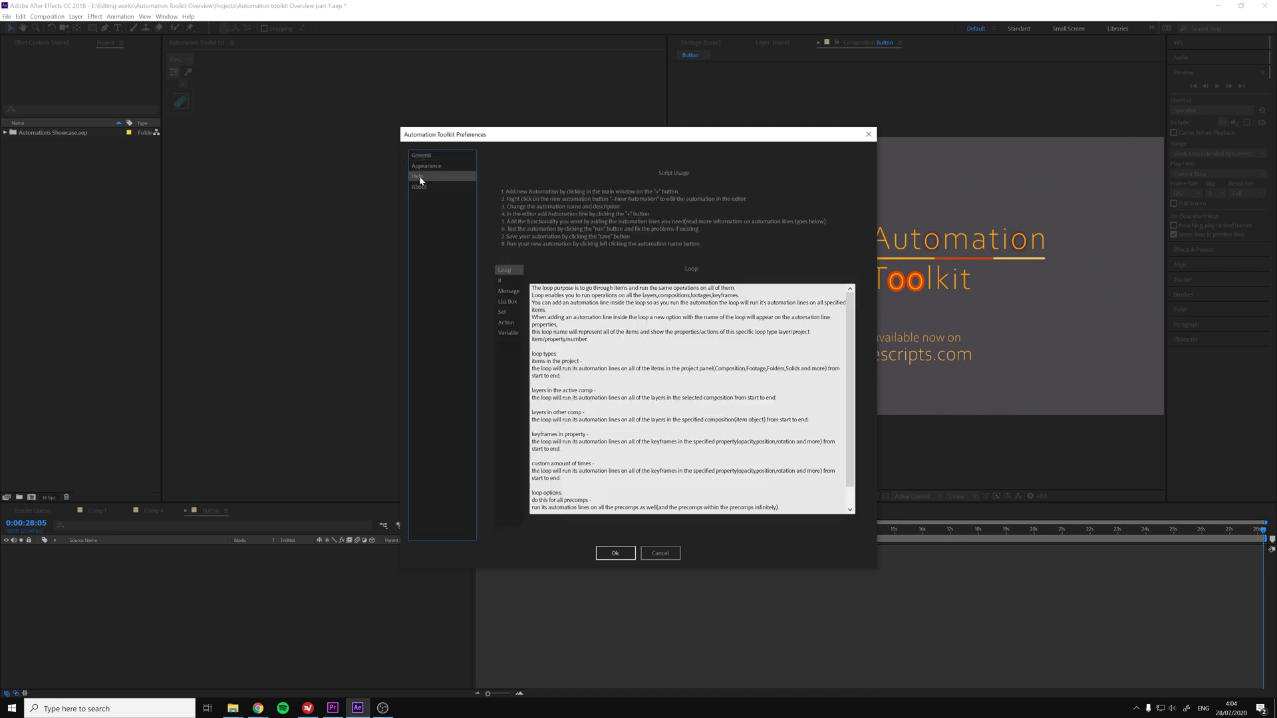
scroll(605, 346, down, 1)
scroll(604, 347, up, 1)
click(509, 291)
click(508, 302)
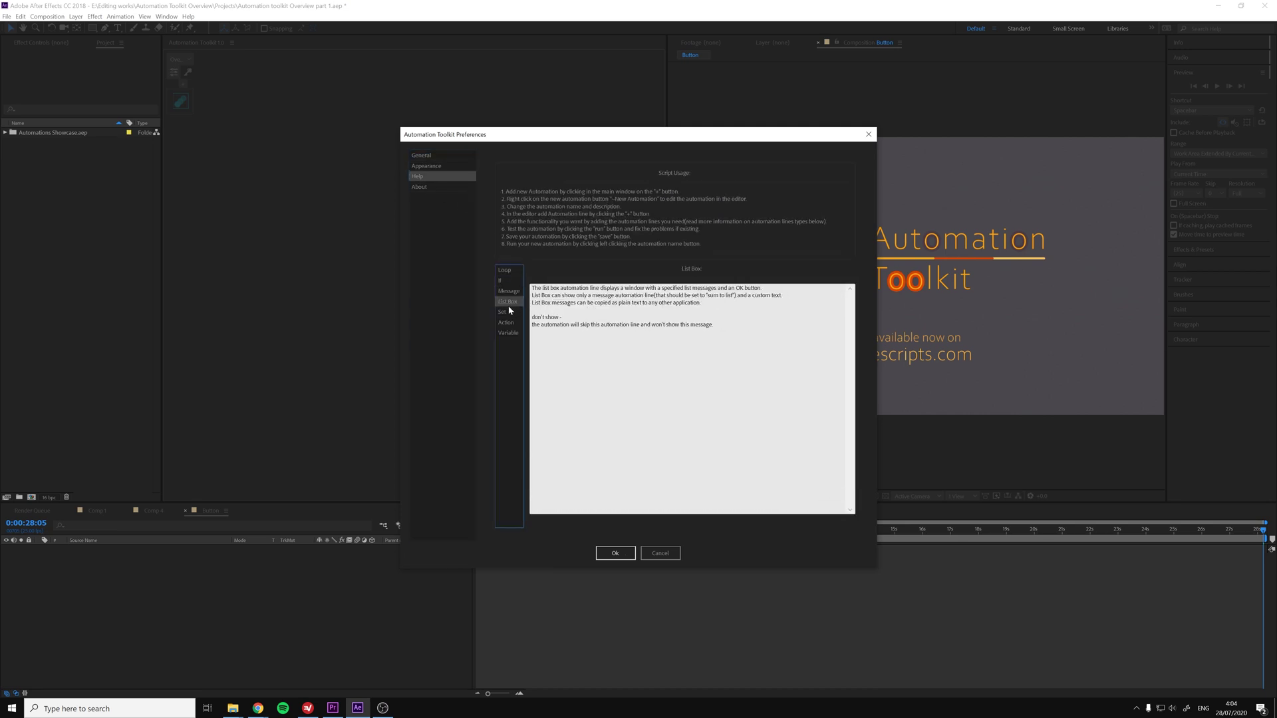
click(616, 552)
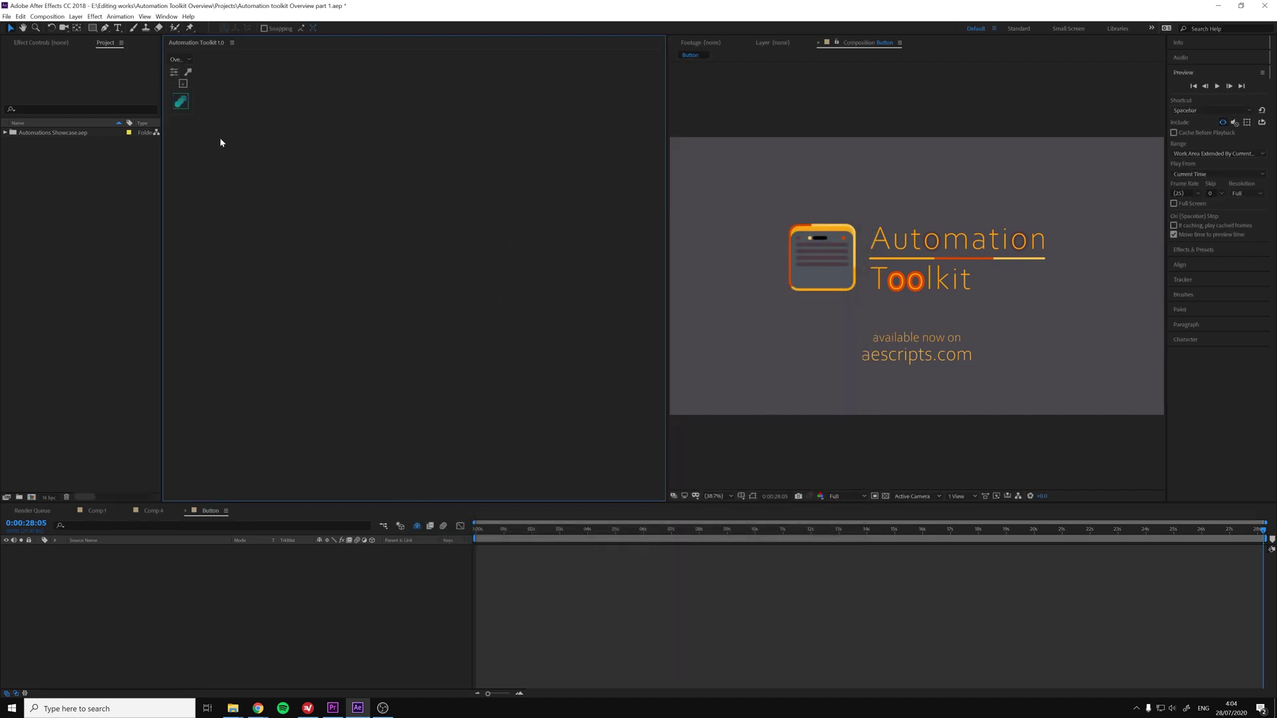
click(177, 60)
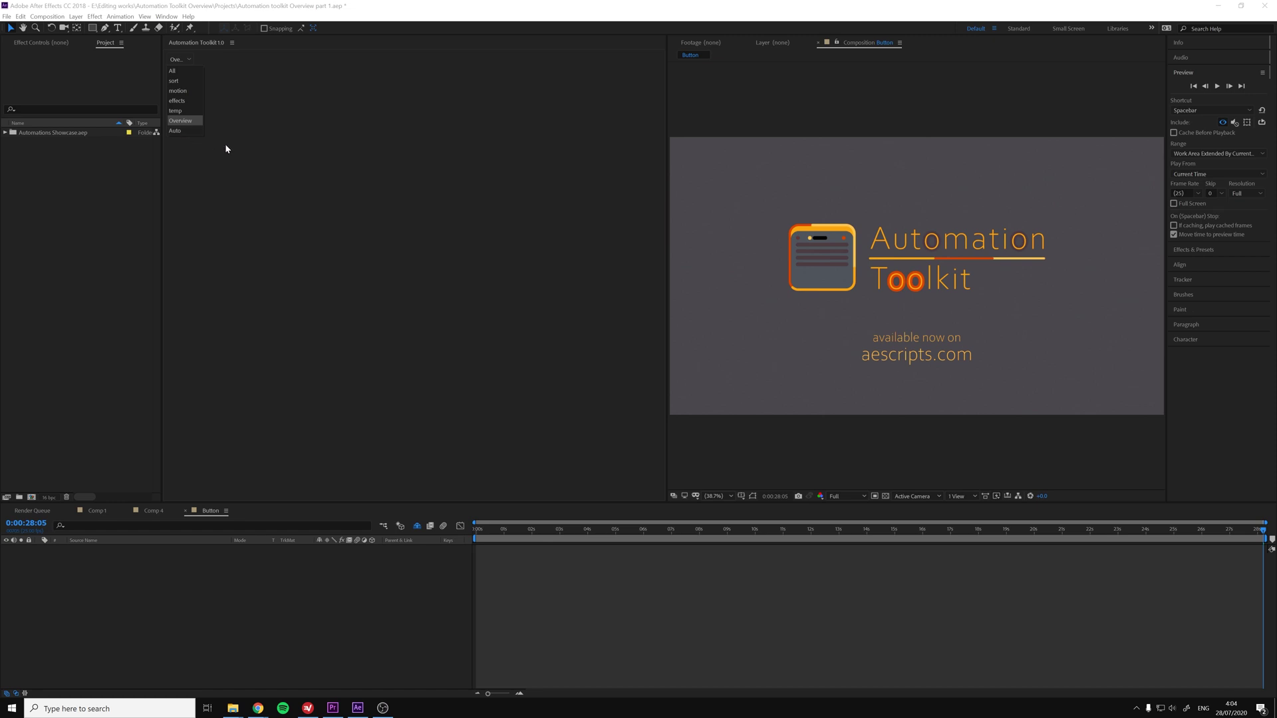
click(225, 148)
click(178, 60)
click(189, 112)
click(178, 59)
click(192, 111)
key(Down)
key(Down)
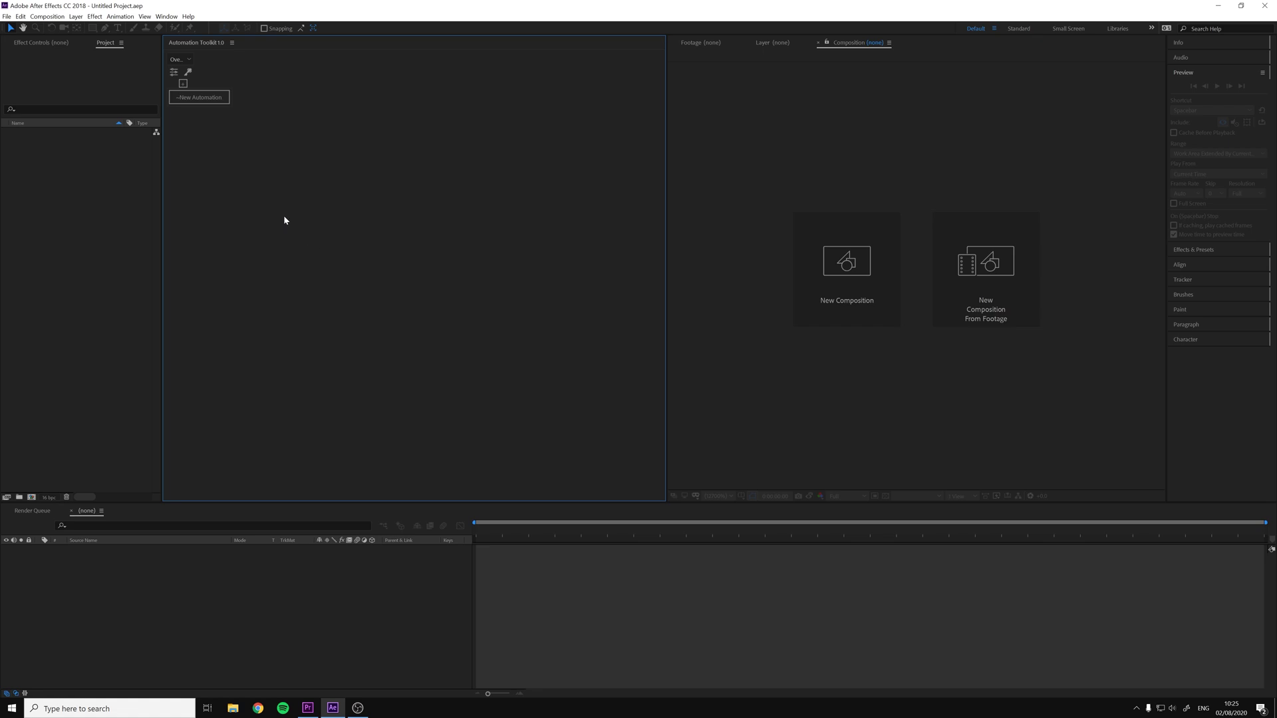
Open the new automation in the editor and add a loop line, trying out and deleting a line nested inside it.
click(202, 97)
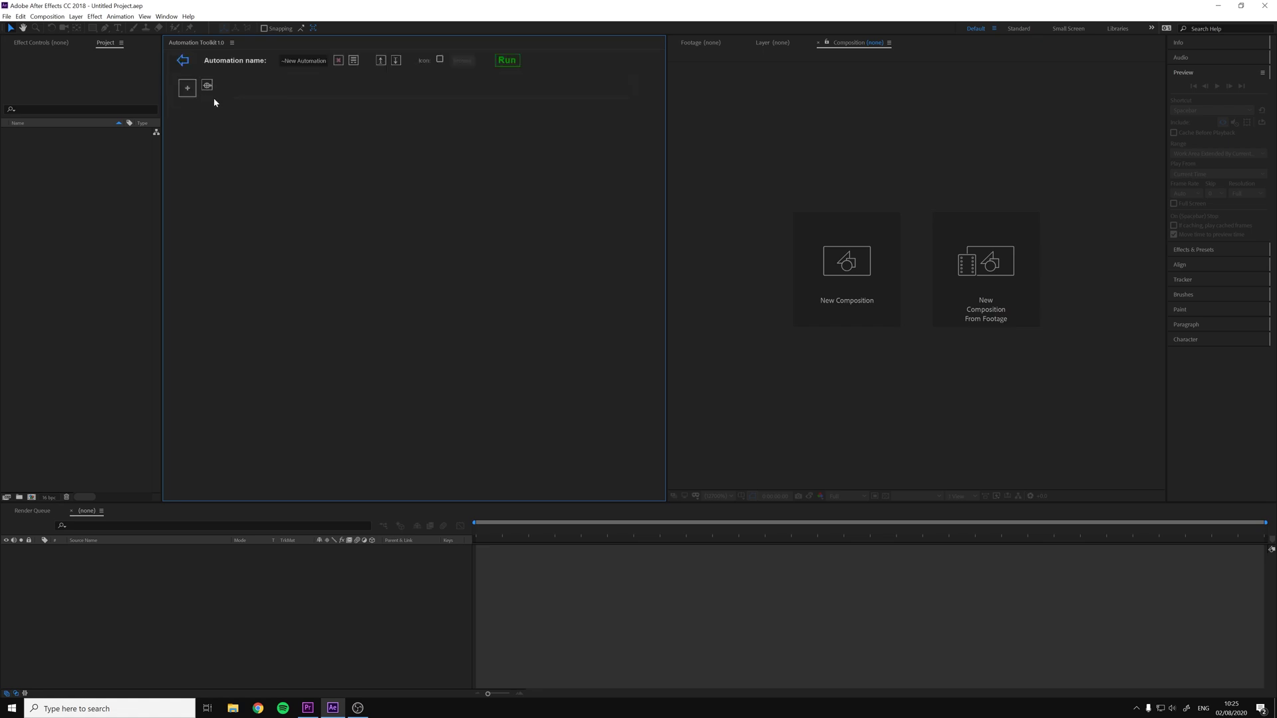
click(188, 91)
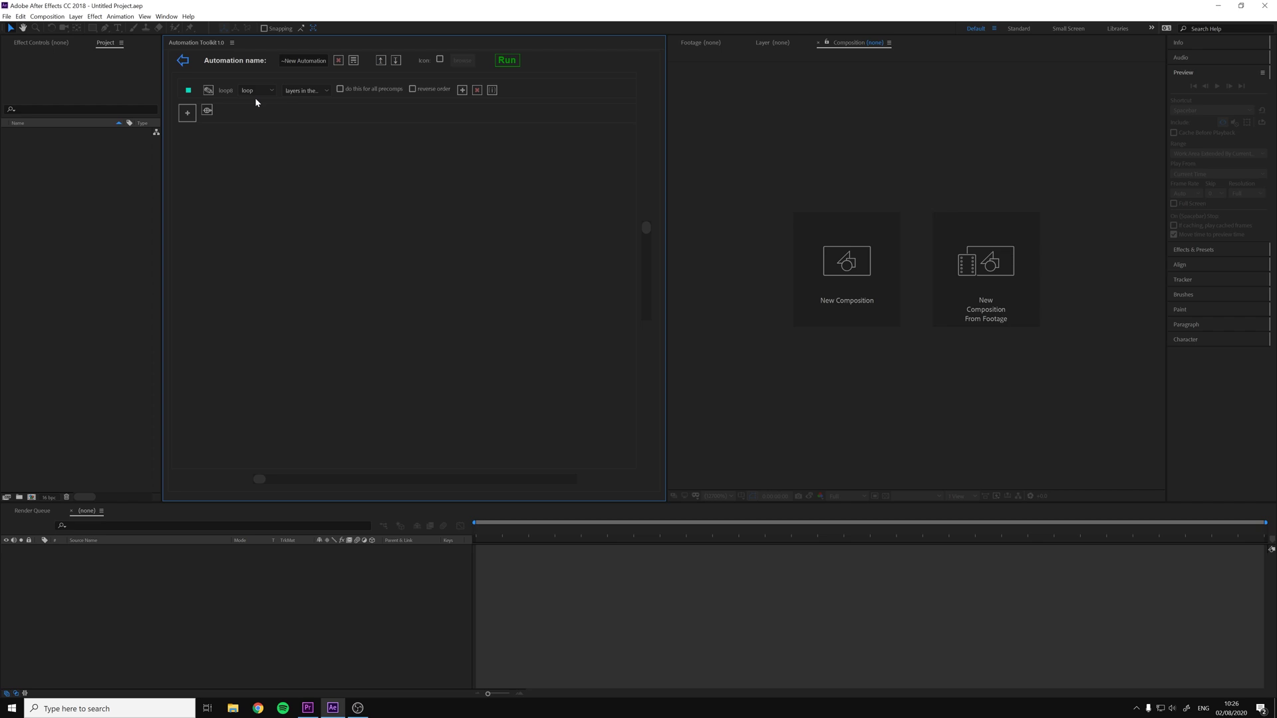
click(462, 91)
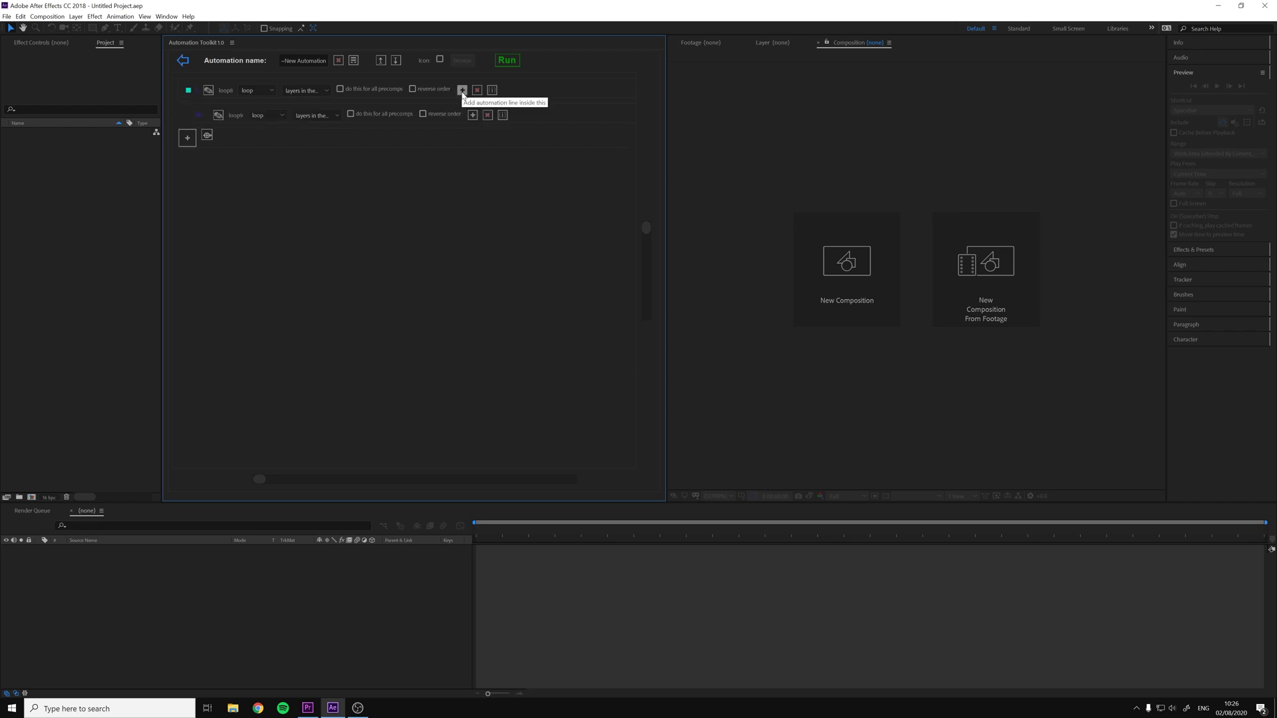
click(488, 115)
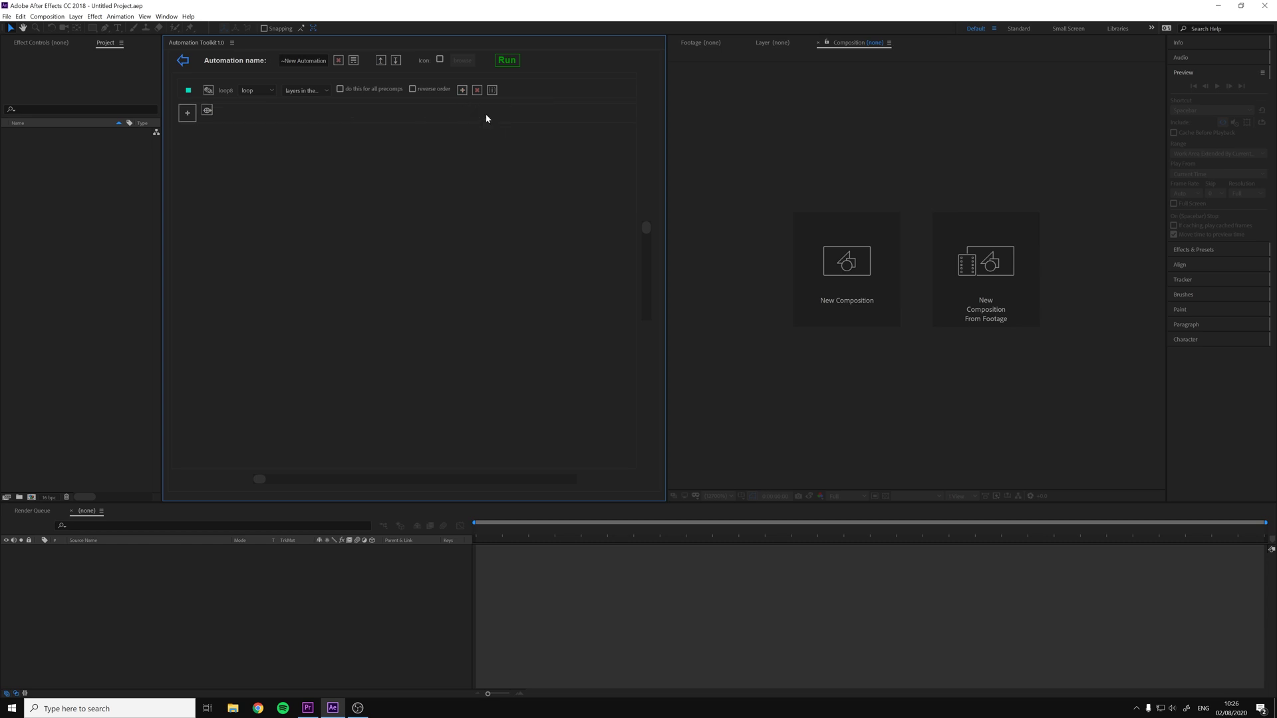
click(256, 91)
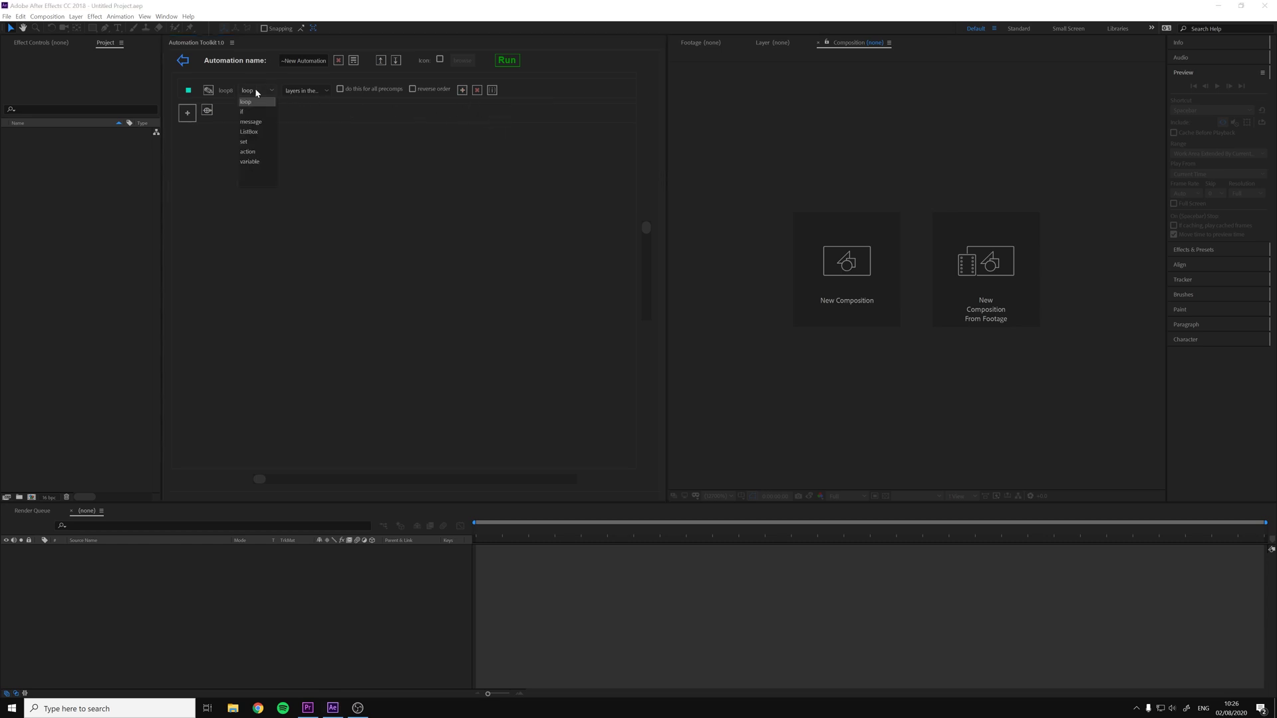
click(252, 141)
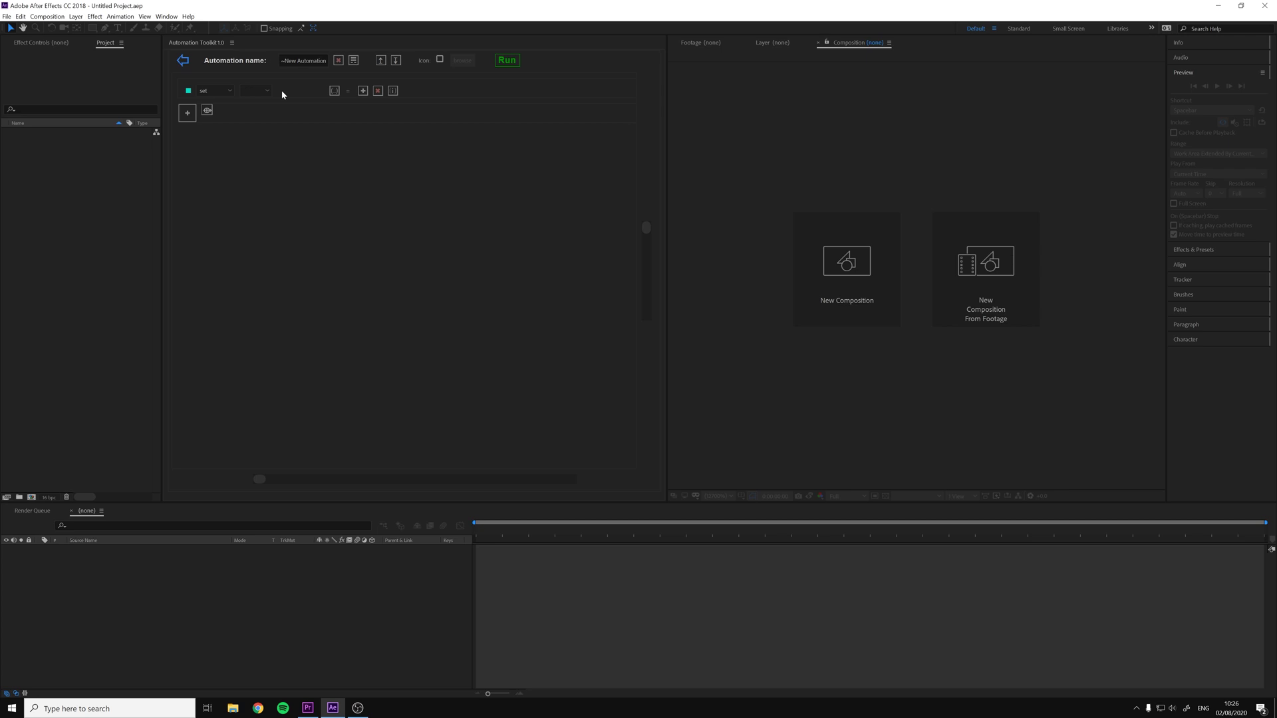
click(254, 90)
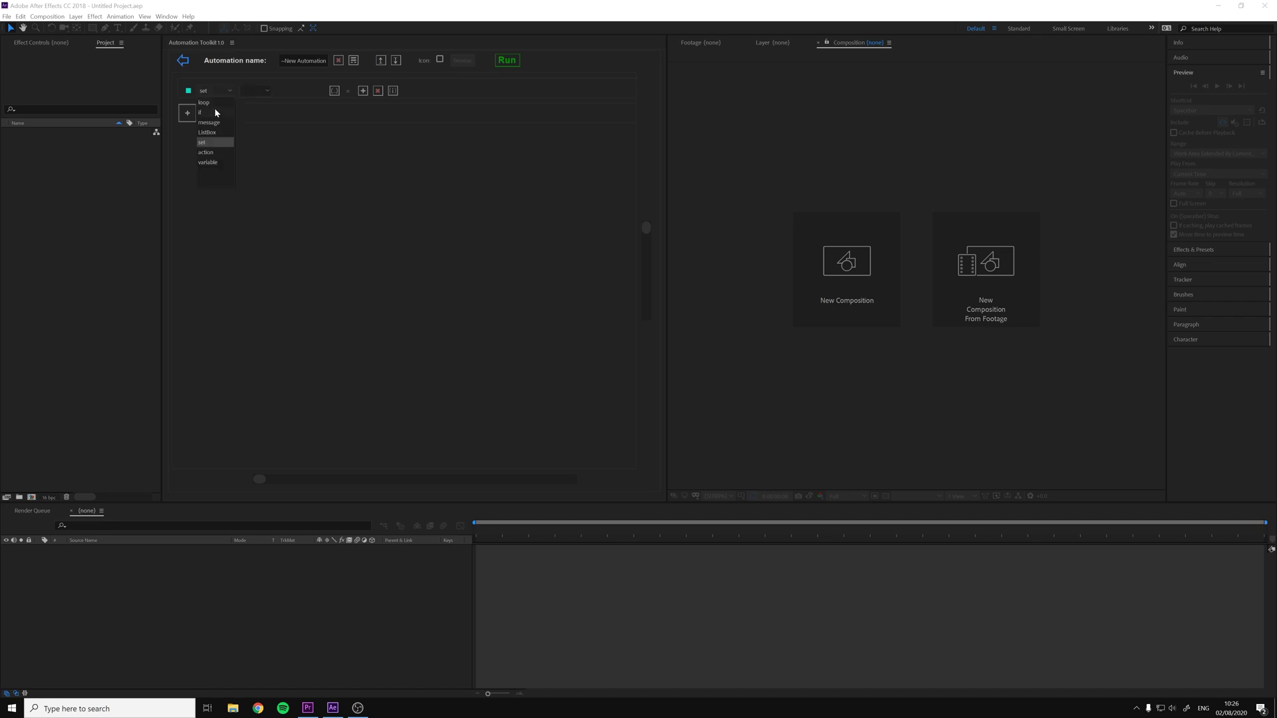
click(214, 108)
Add a line nested inside the loop and make it a set line that targets the loop's layers.
click(466, 92)
click(264, 117)
click(260, 169)
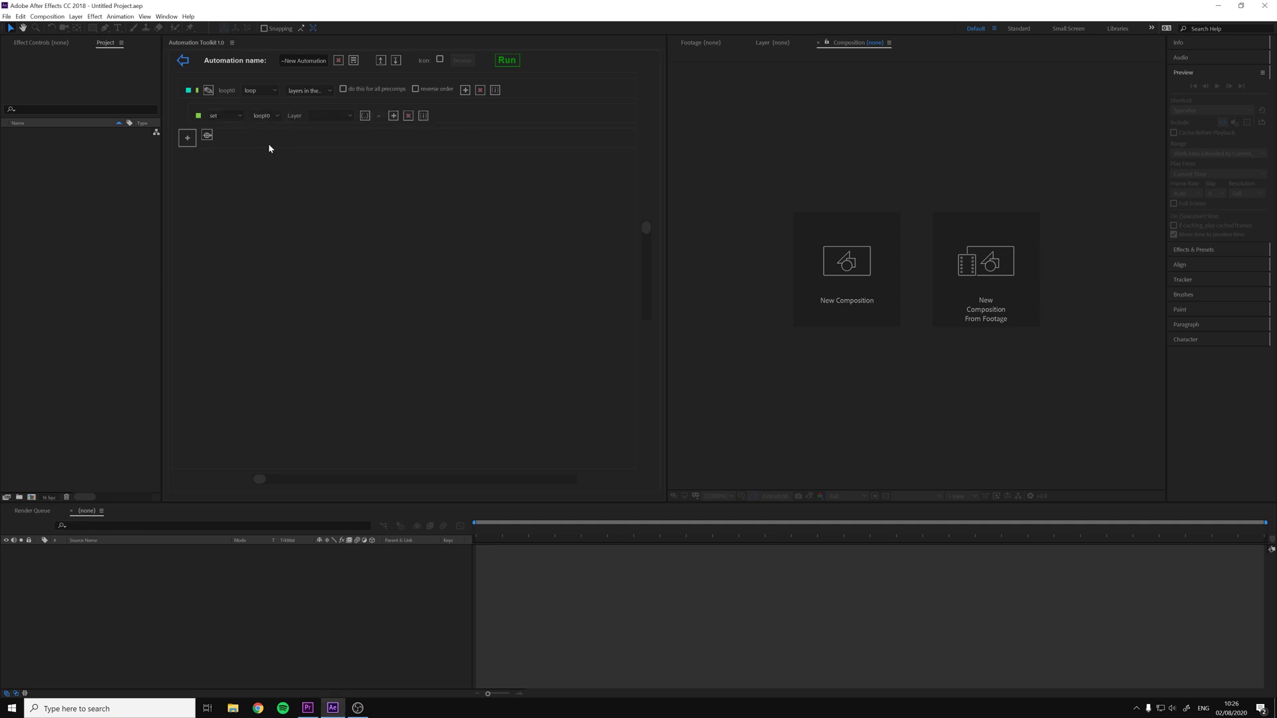
click(278, 116)
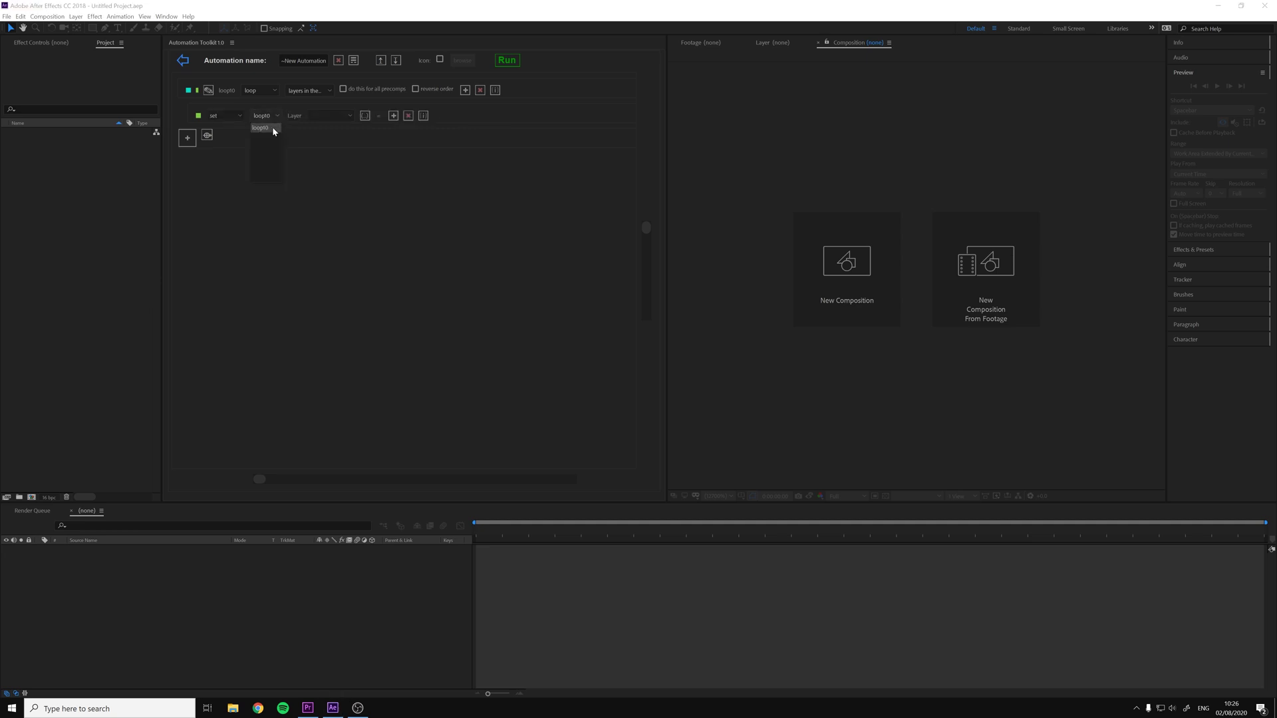
click(308, 136)
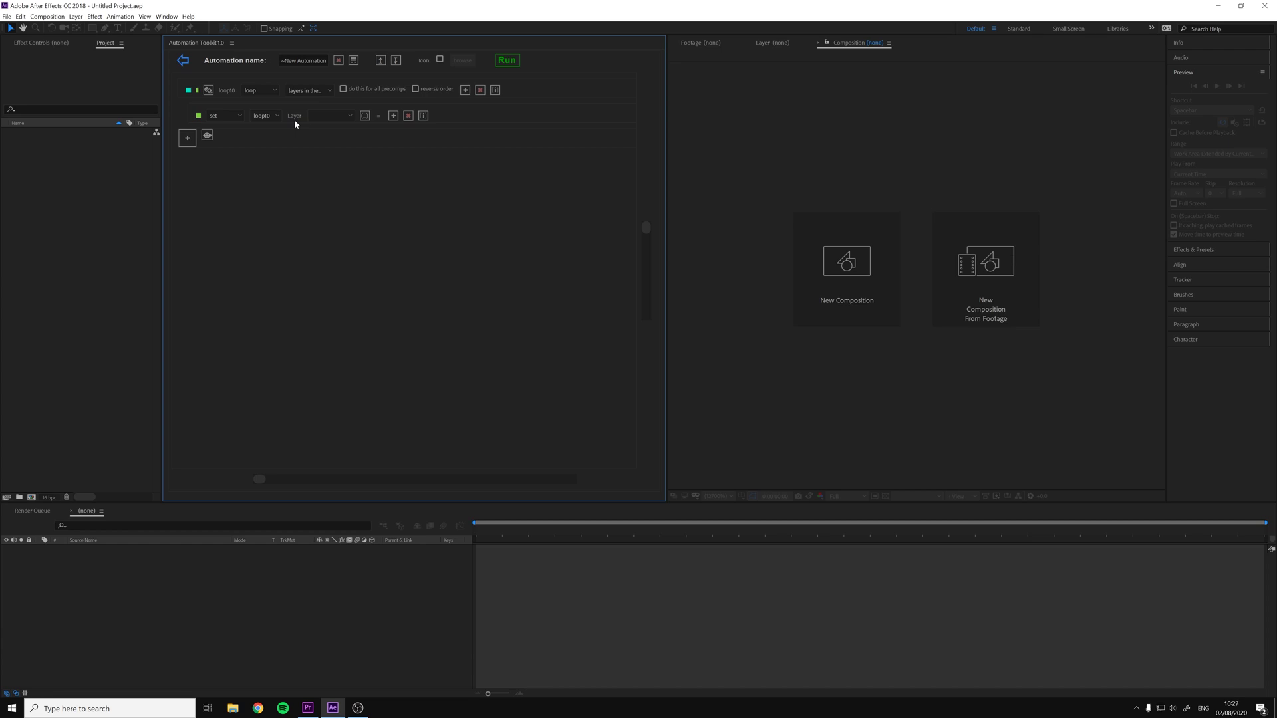
Choose the selected property for the nested set line and look at its available true and false values.
click(330, 117)
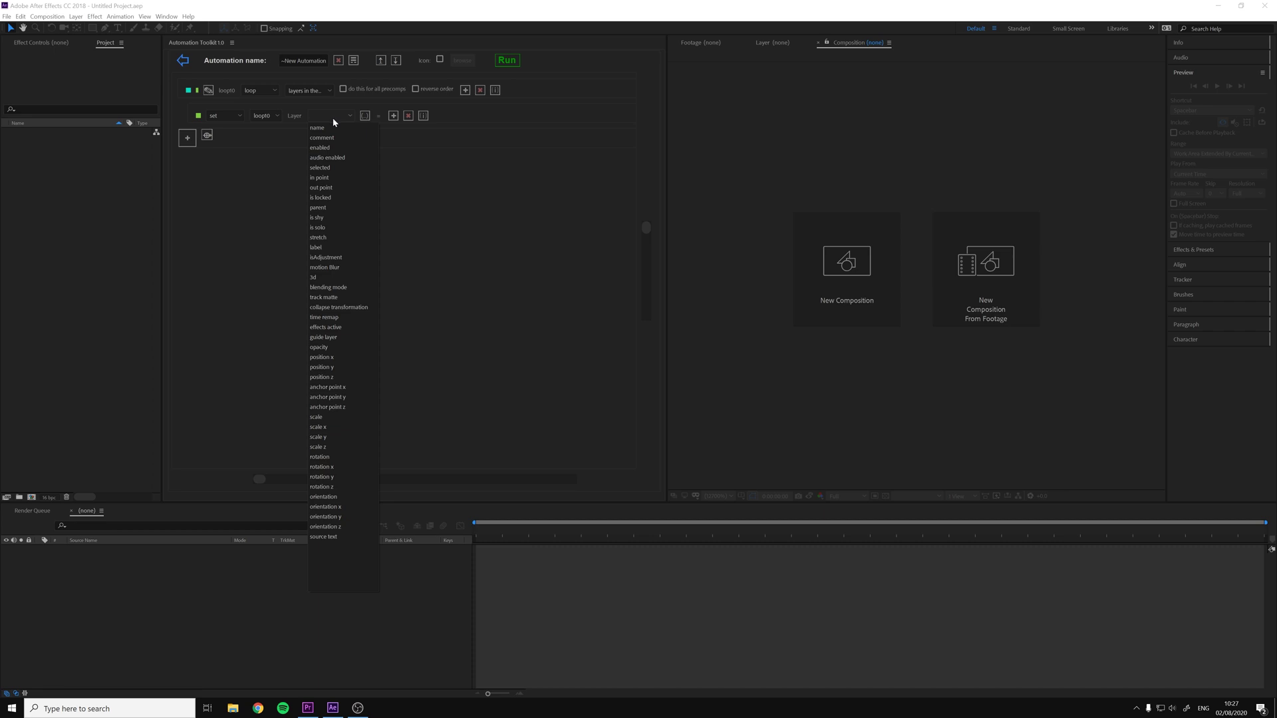
click(338, 166)
click(426, 116)
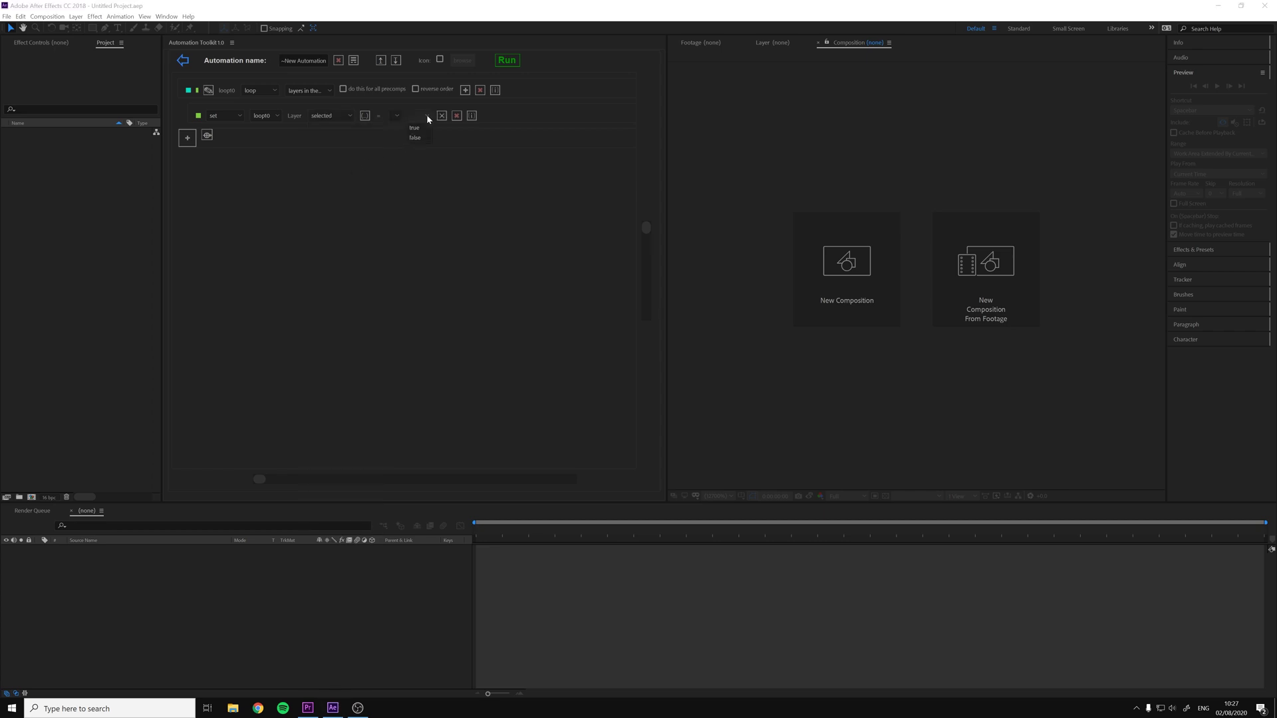
click(425, 116)
Switch the set line's layer property to opacity and set its value to 90.
click(328, 115)
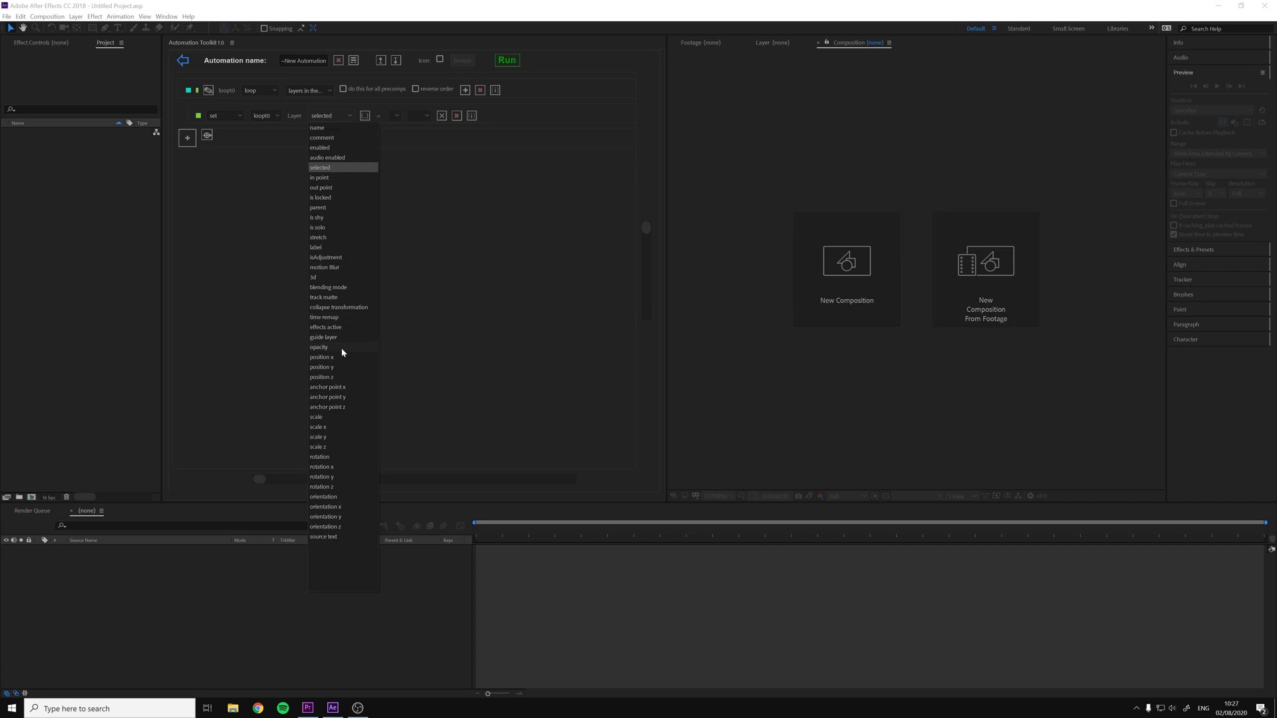
click(319, 347)
click(420, 115)
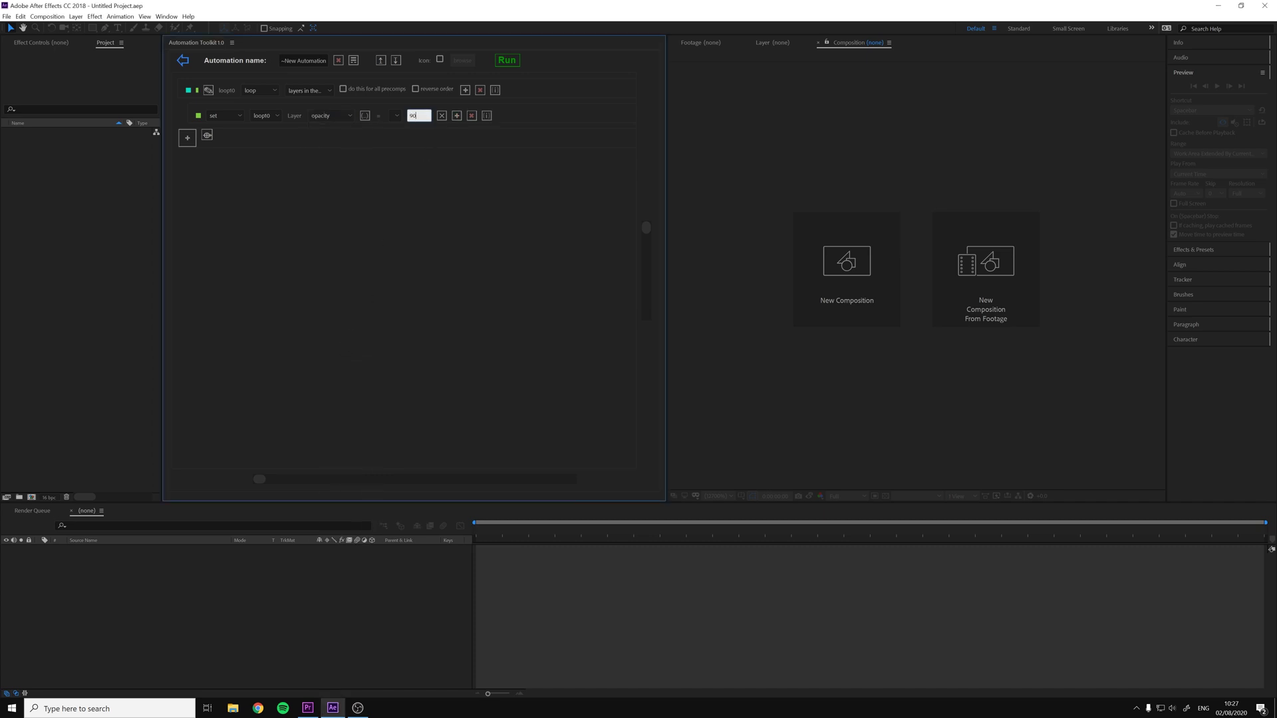
click(409, 117)
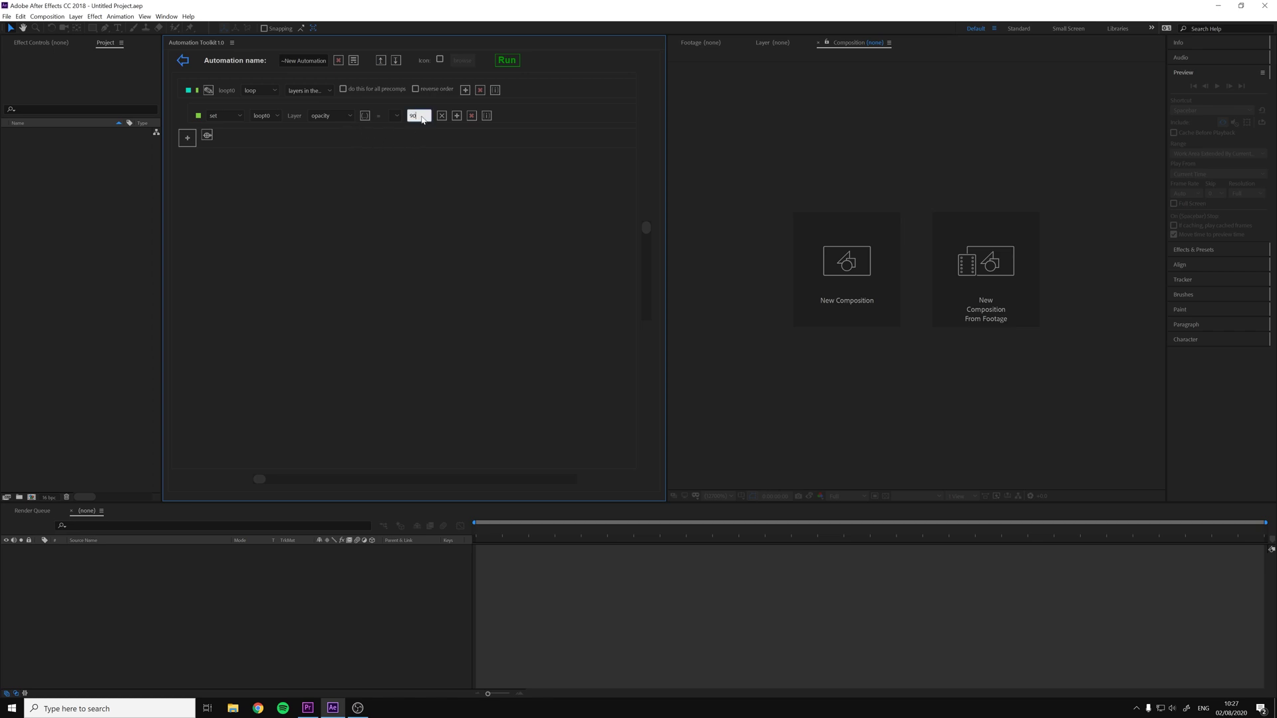
Add a second term of 5 to the opacity value and replace it with the loop layer's in point.
click(457, 116)
click(505, 117)
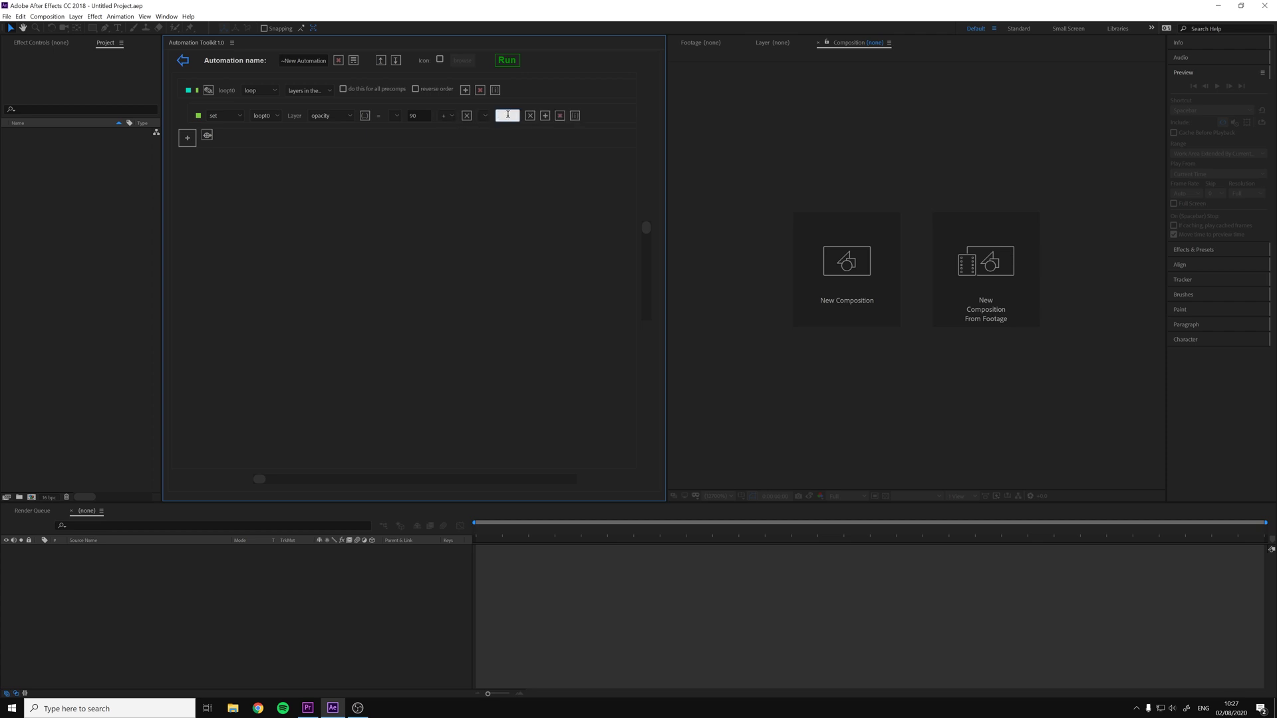
click(447, 117)
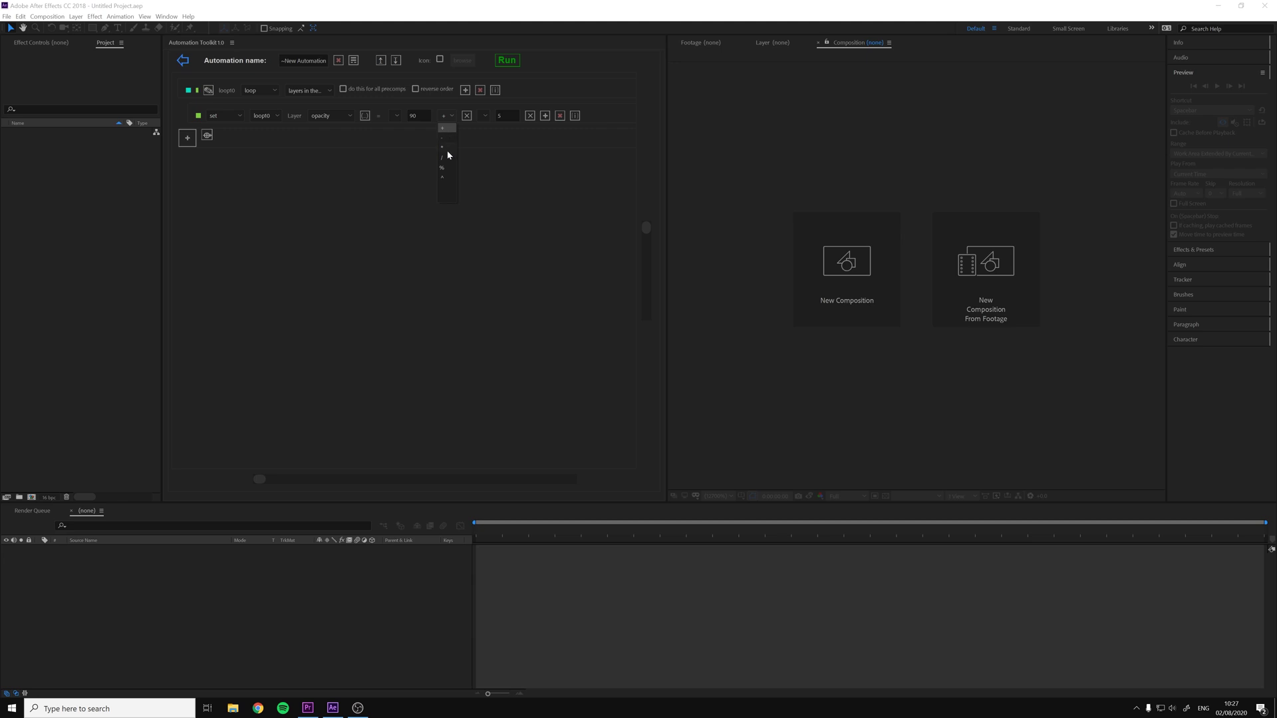
click(487, 137)
click(532, 116)
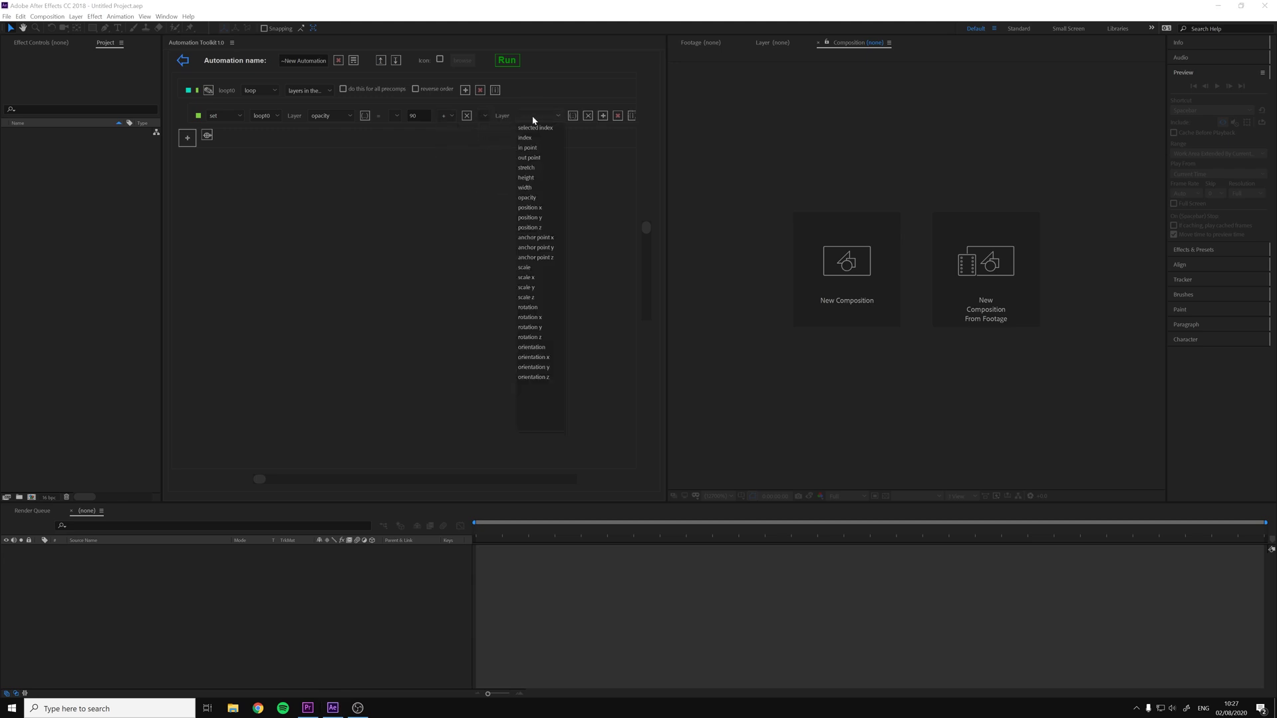
click(535, 151)
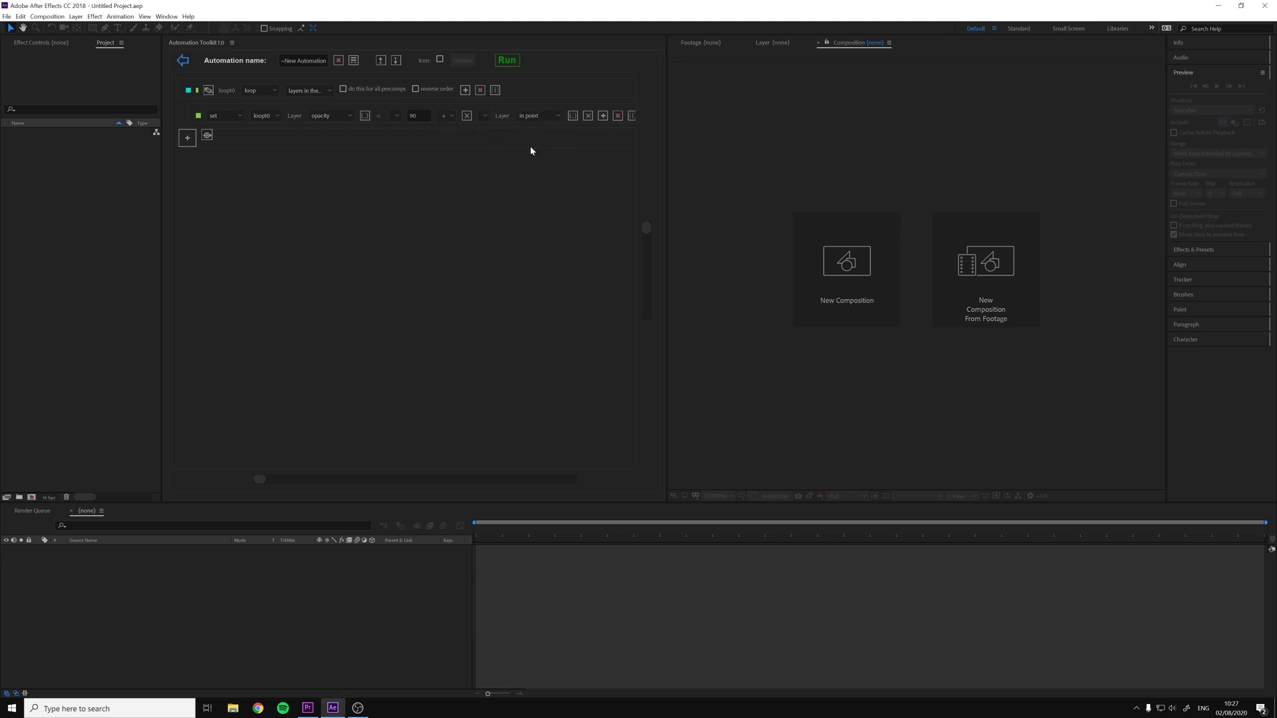
Change the nested line to an action line targeting the loop's layers and look over the available layer actions.
click(238, 116)
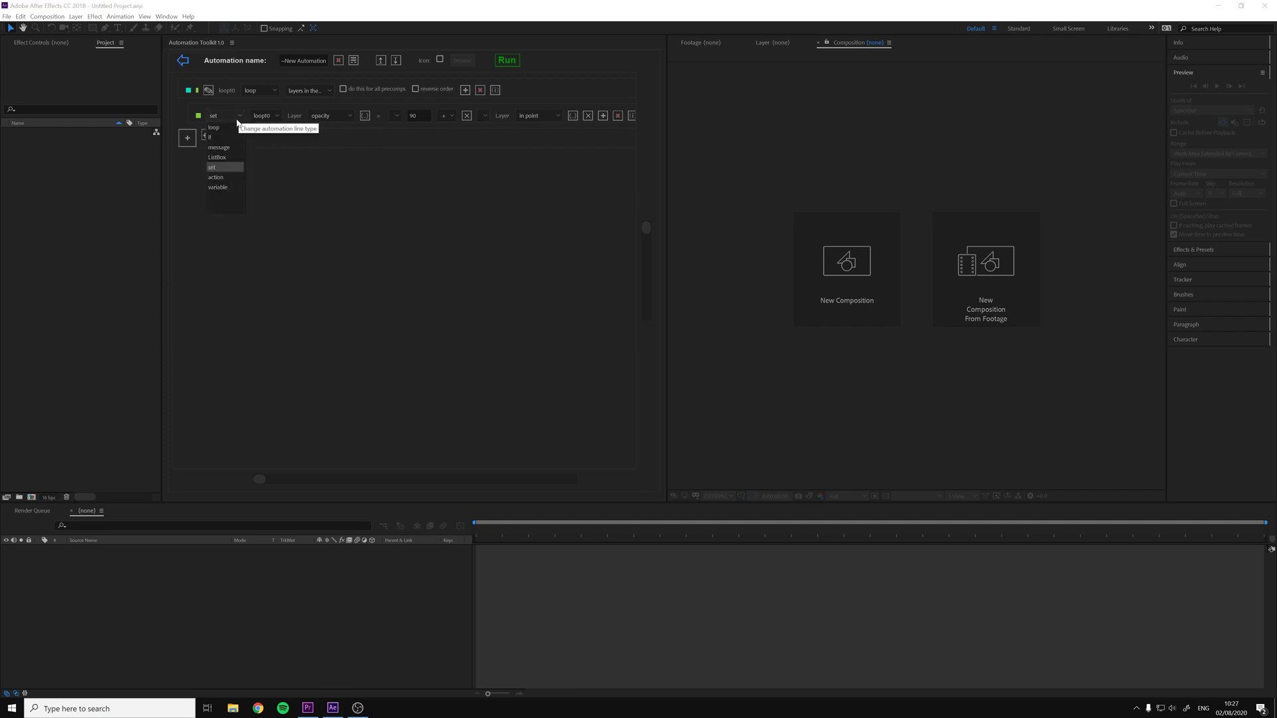
click(229, 177)
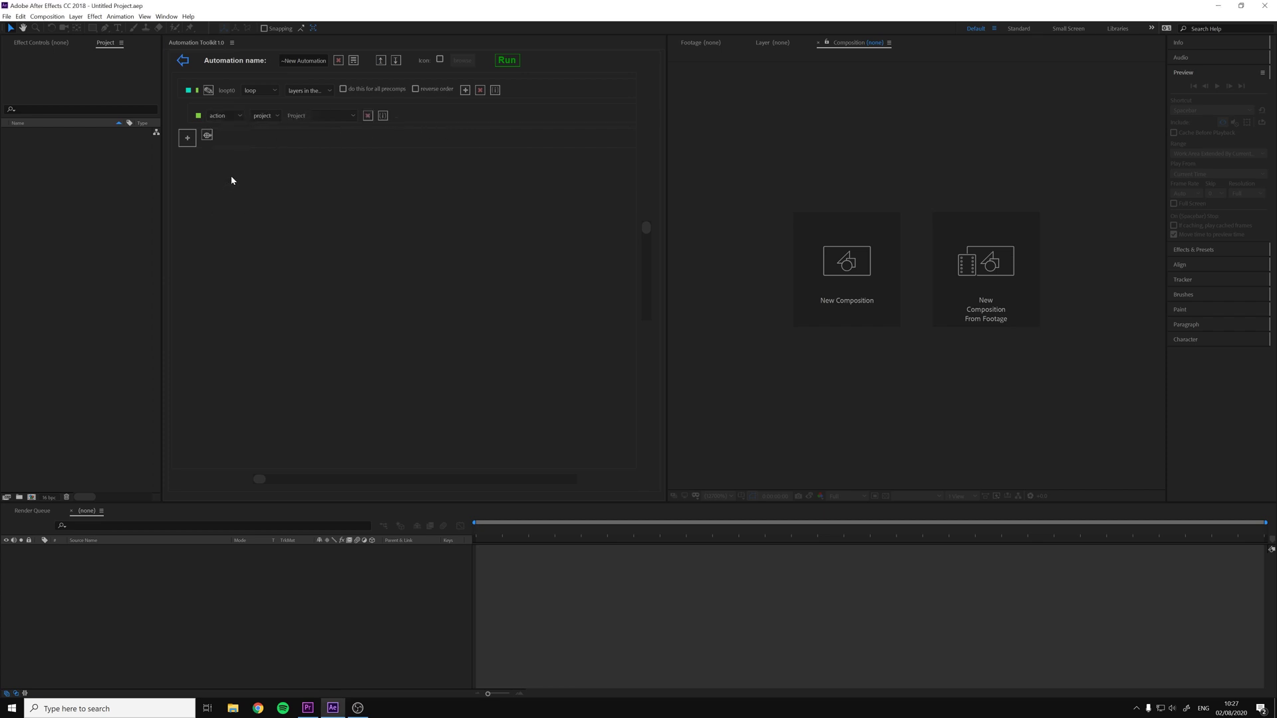
click(274, 117)
click(266, 137)
click(324, 117)
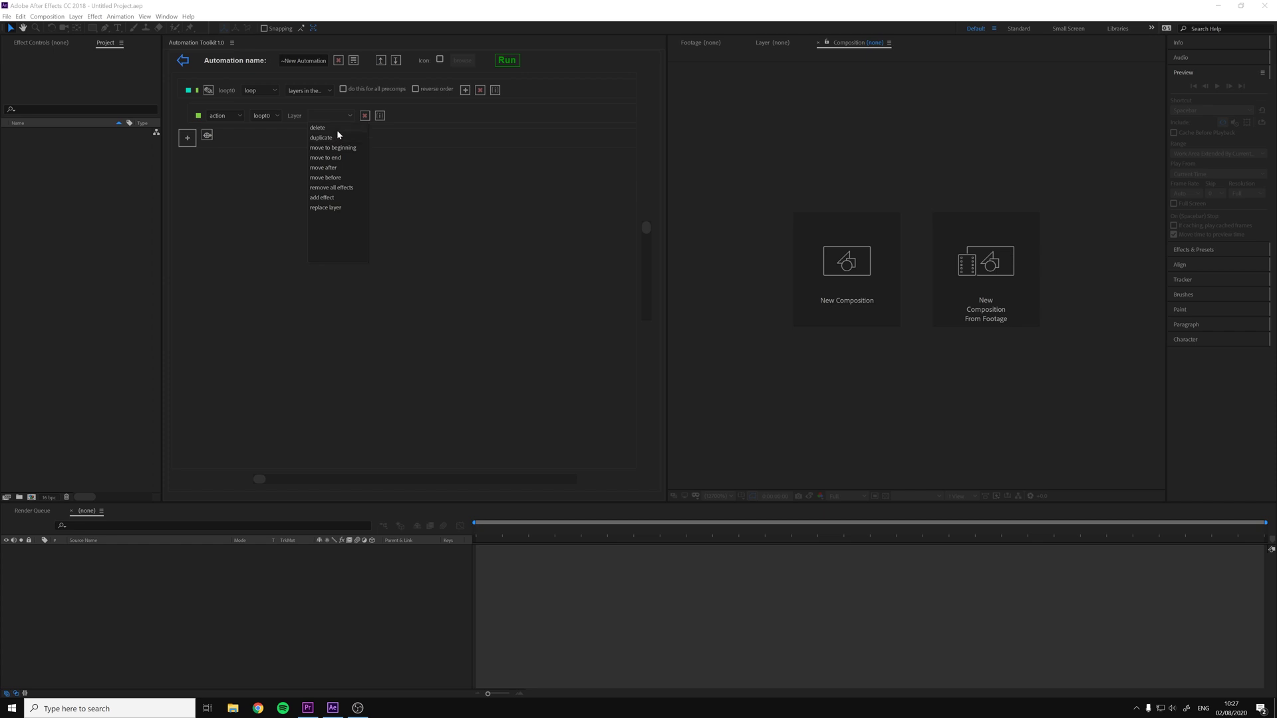
click(266, 117)
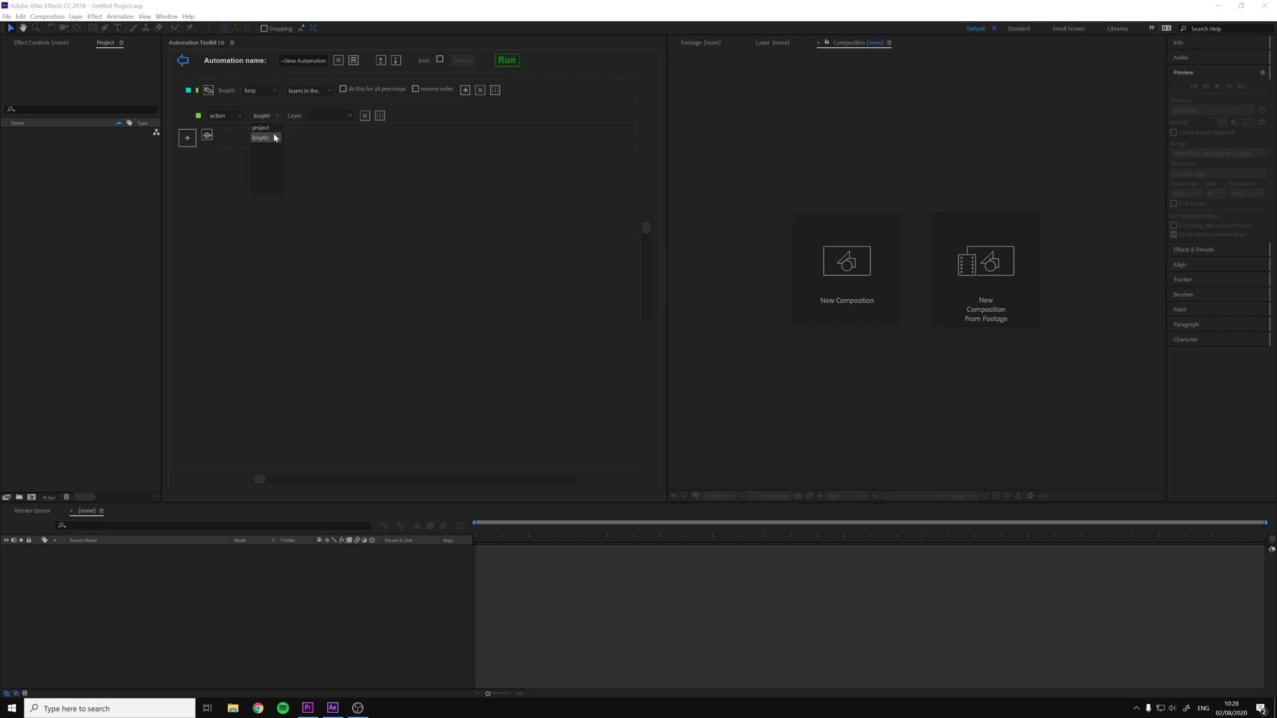
click(273, 137)
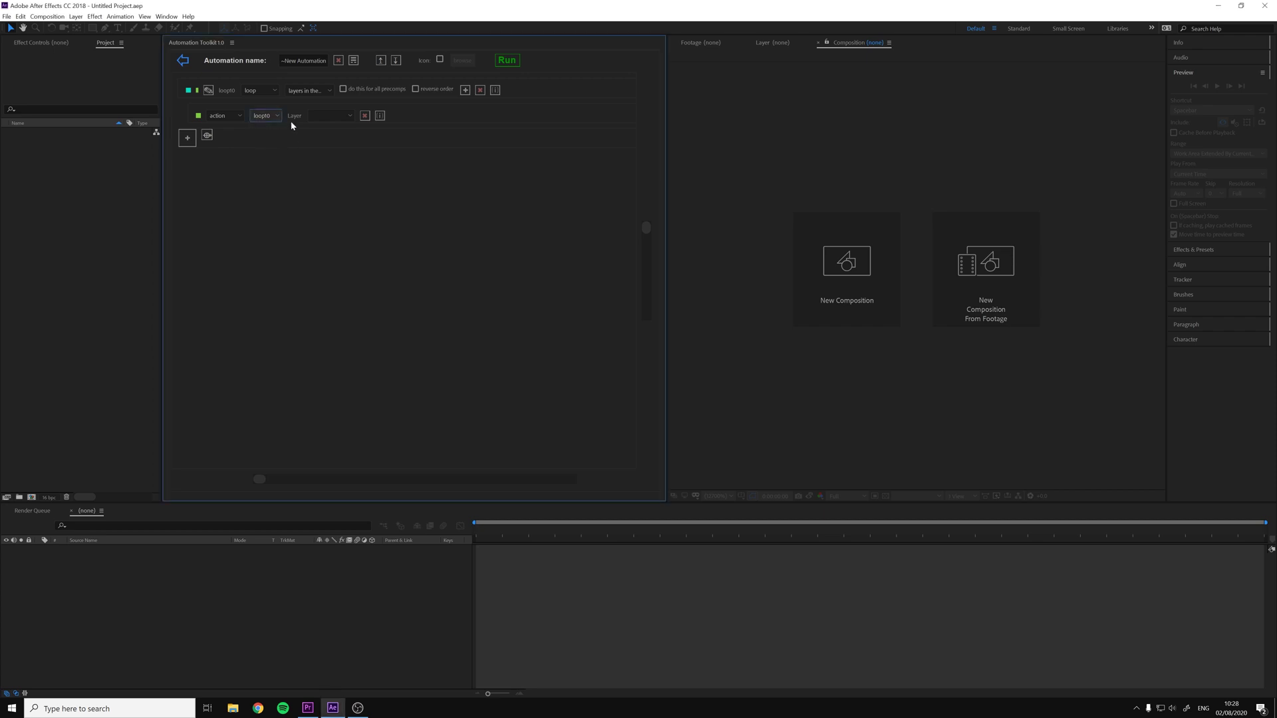
Set the action to replace layer, using the source of the loop's layer as the replacement.
click(326, 117)
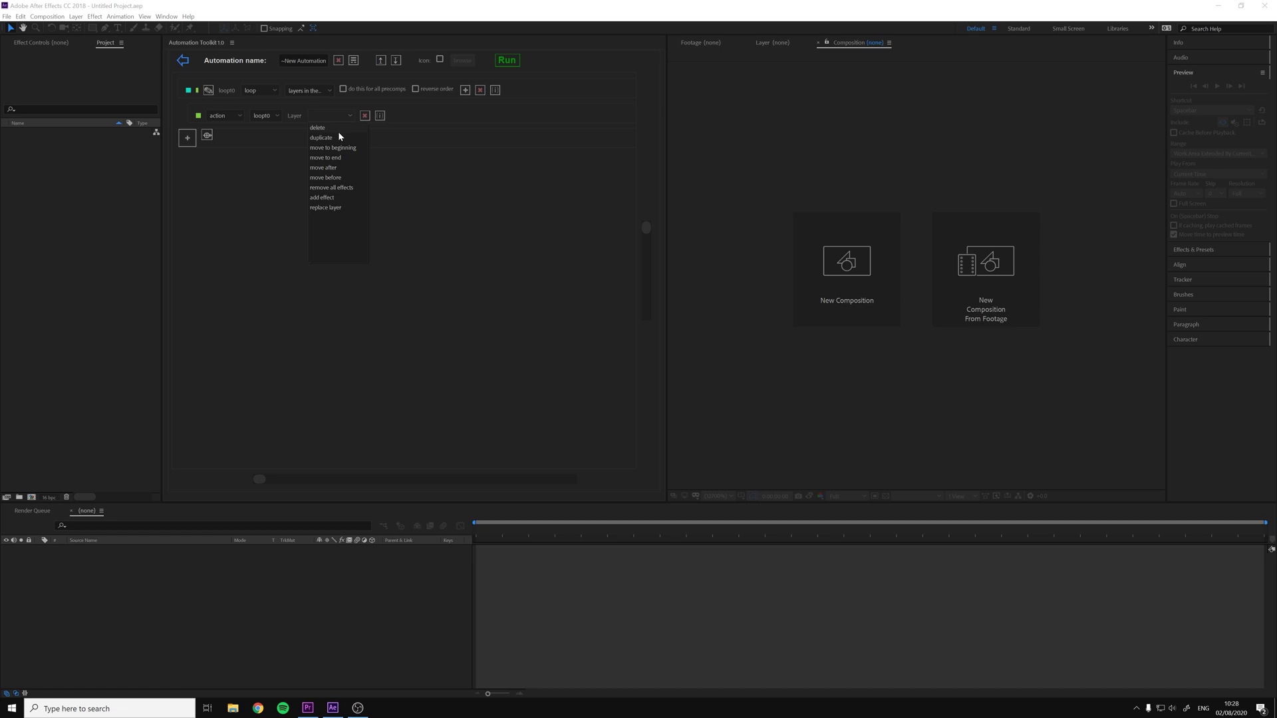
click(334, 207)
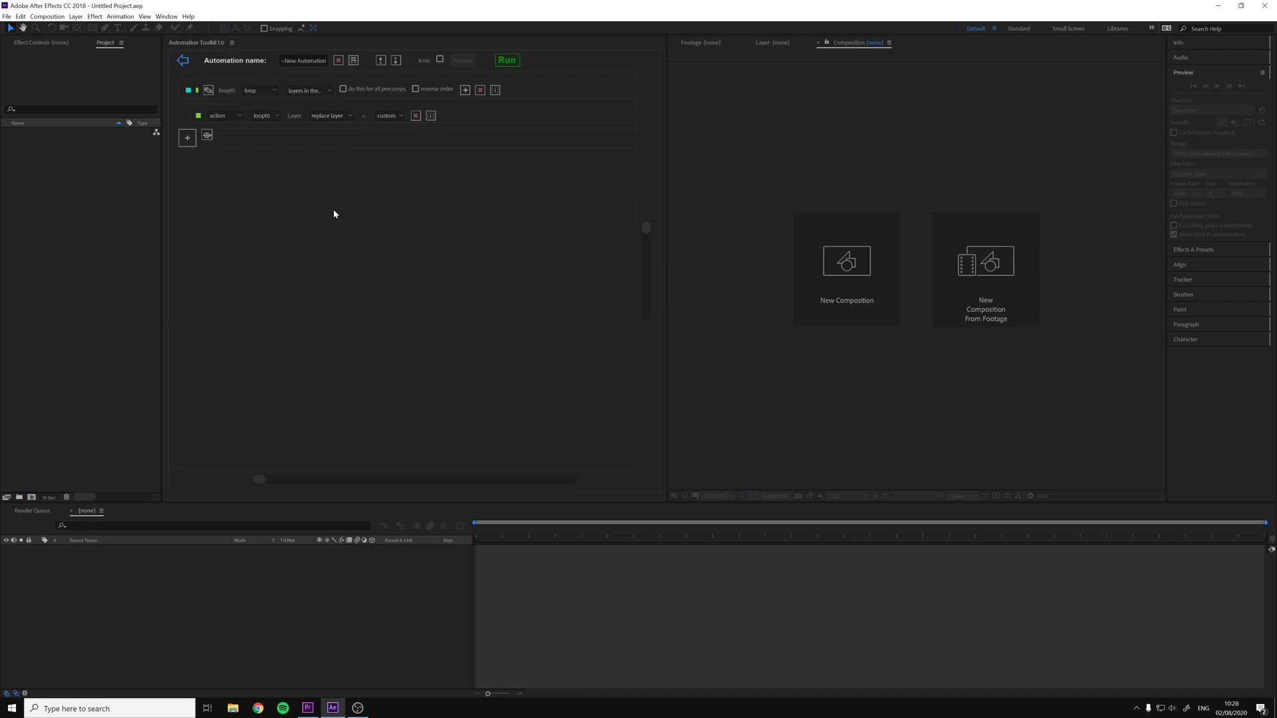
click(397, 117)
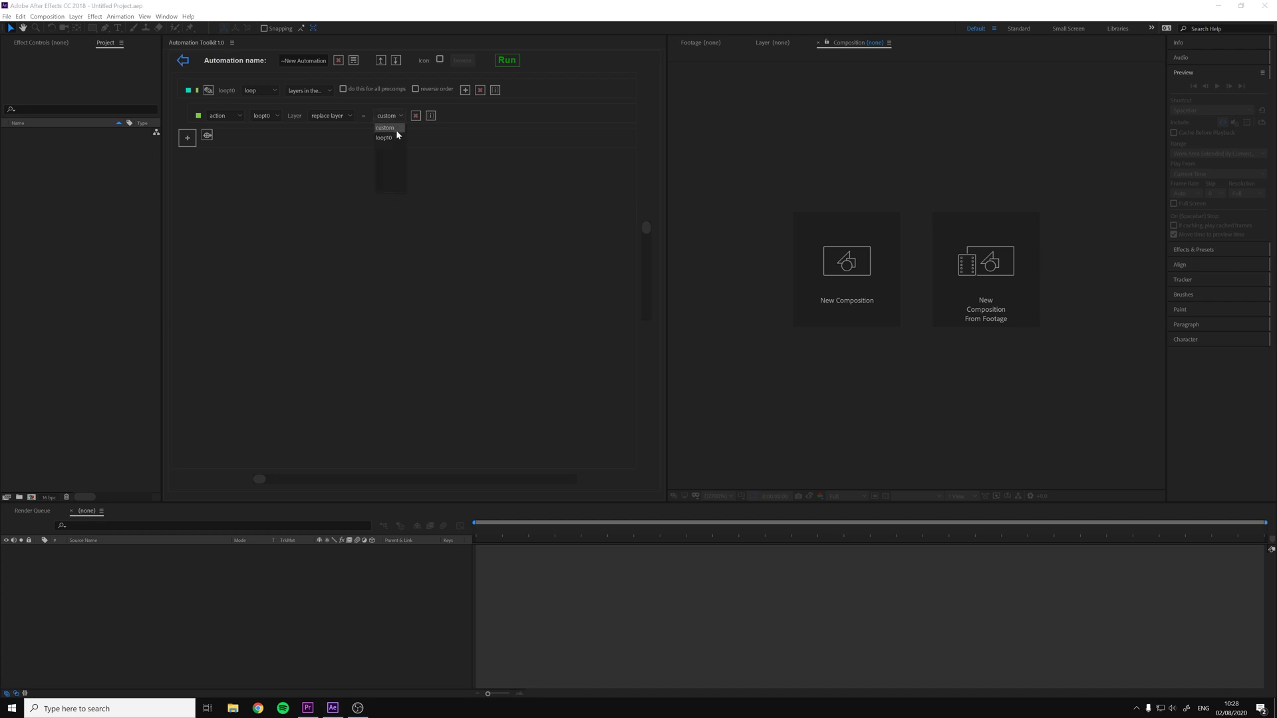
click(396, 136)
click(458, 117)
click(451, 139)
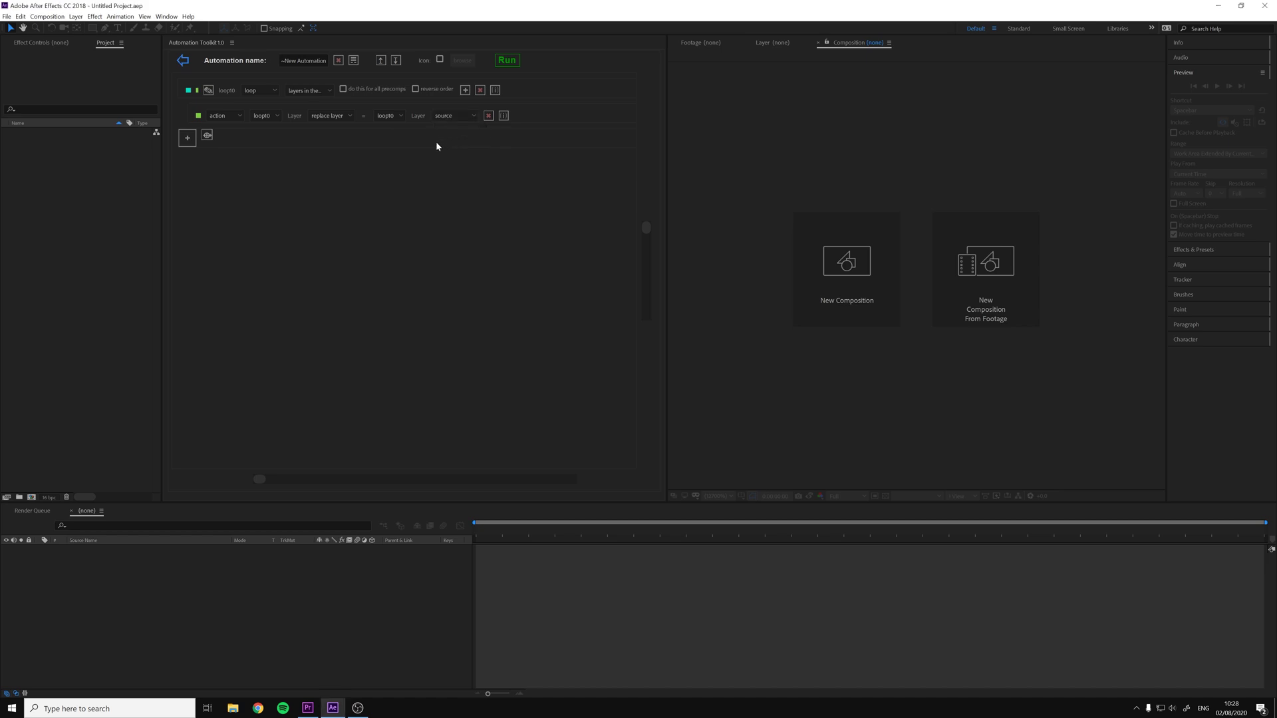
click(265, 117)
click(237, 135)
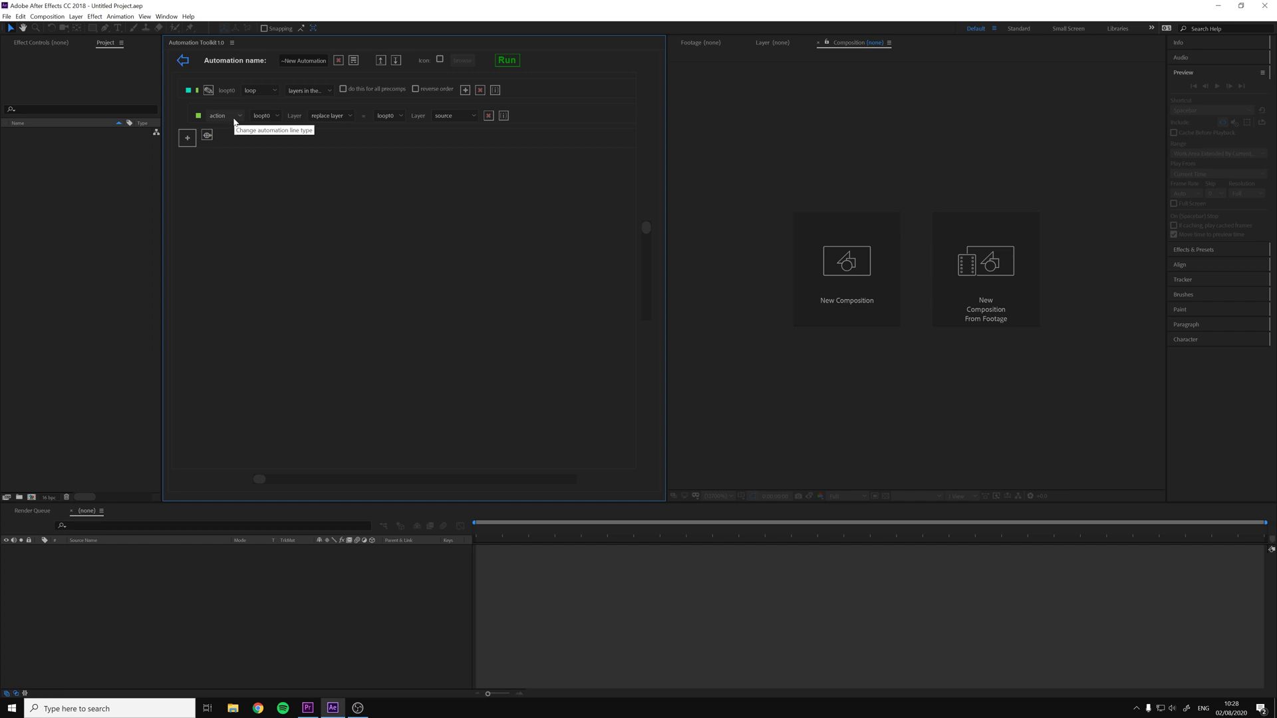
Change the nested line to an if line that tests the loop's layers.
click(233, 117)
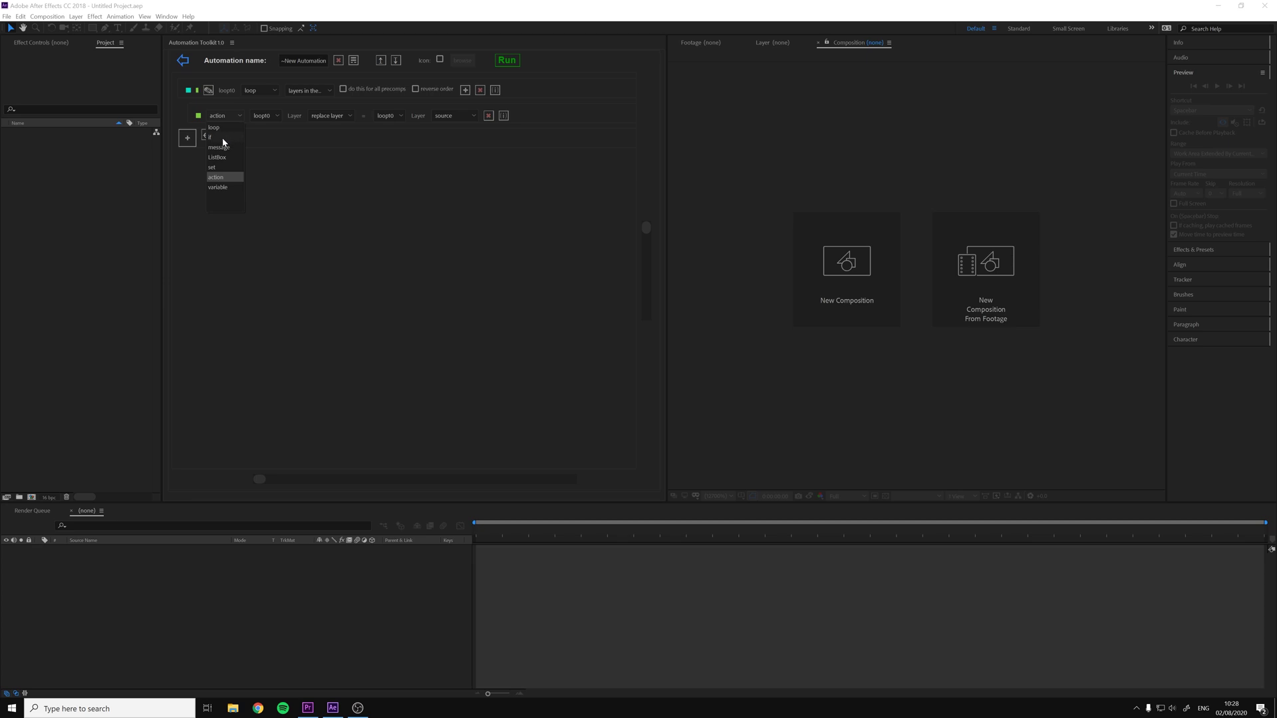
click(223, 139)
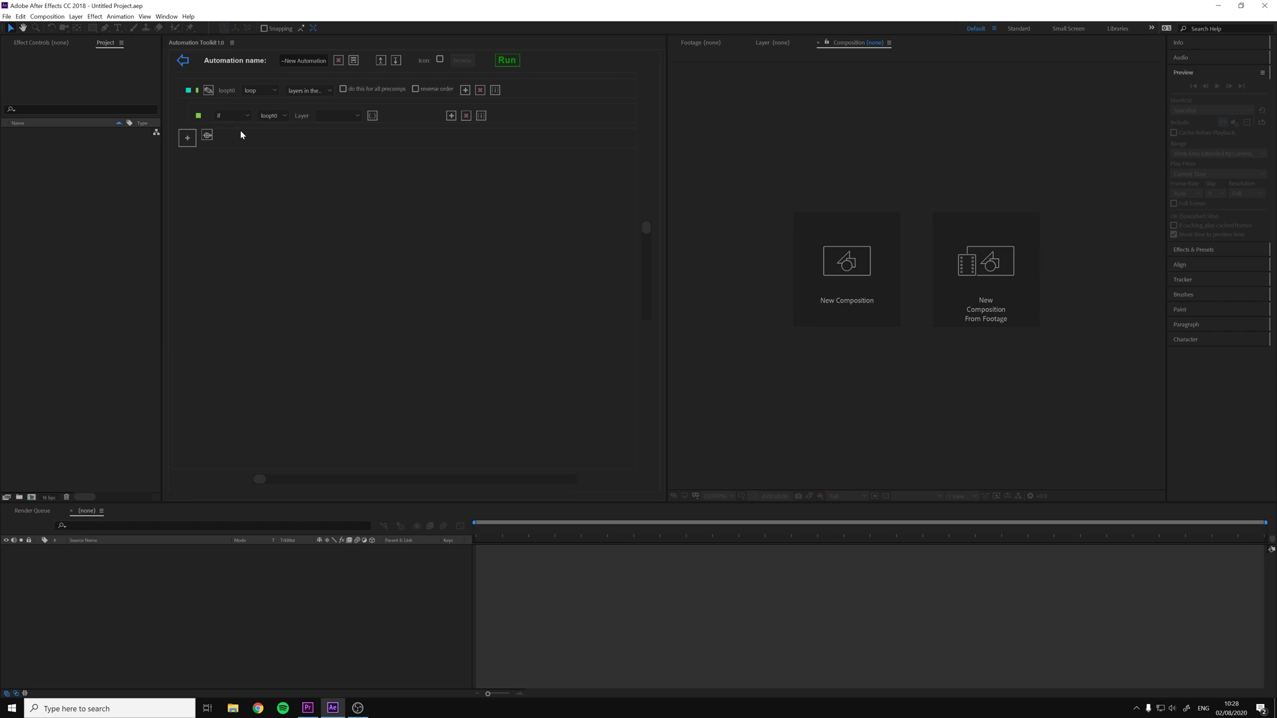
click(282, 117)
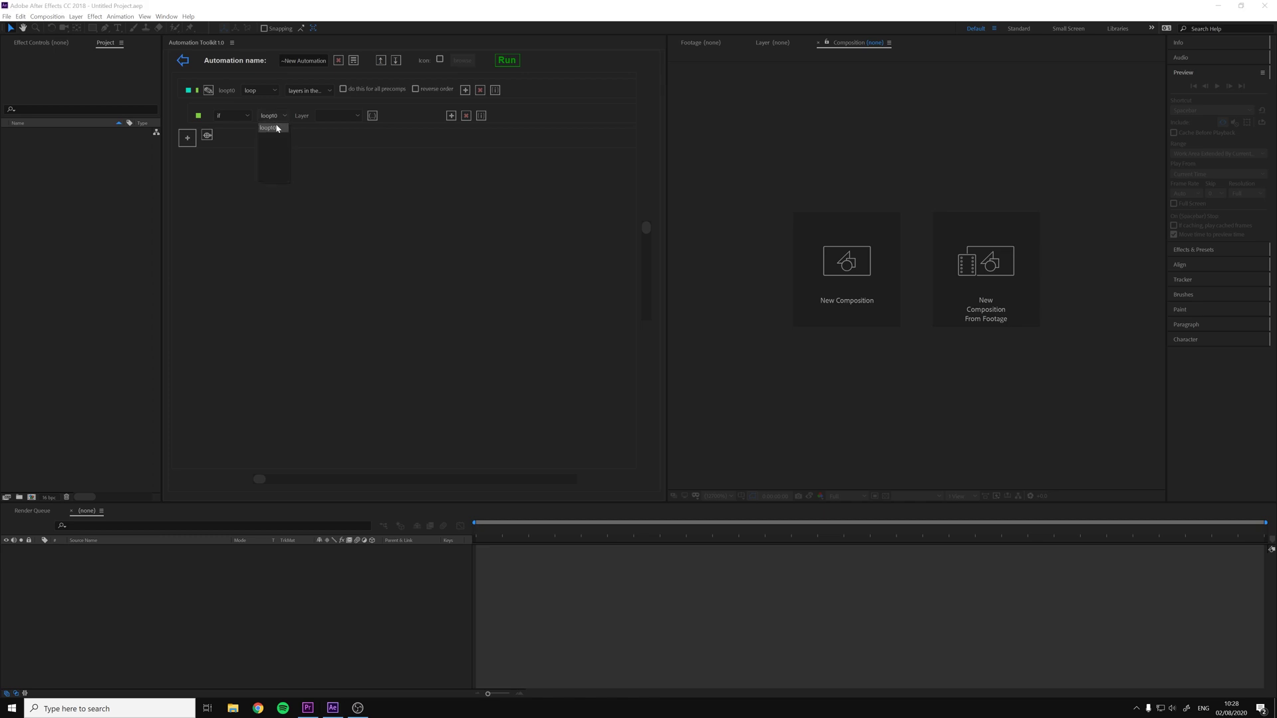
click(272, 127)
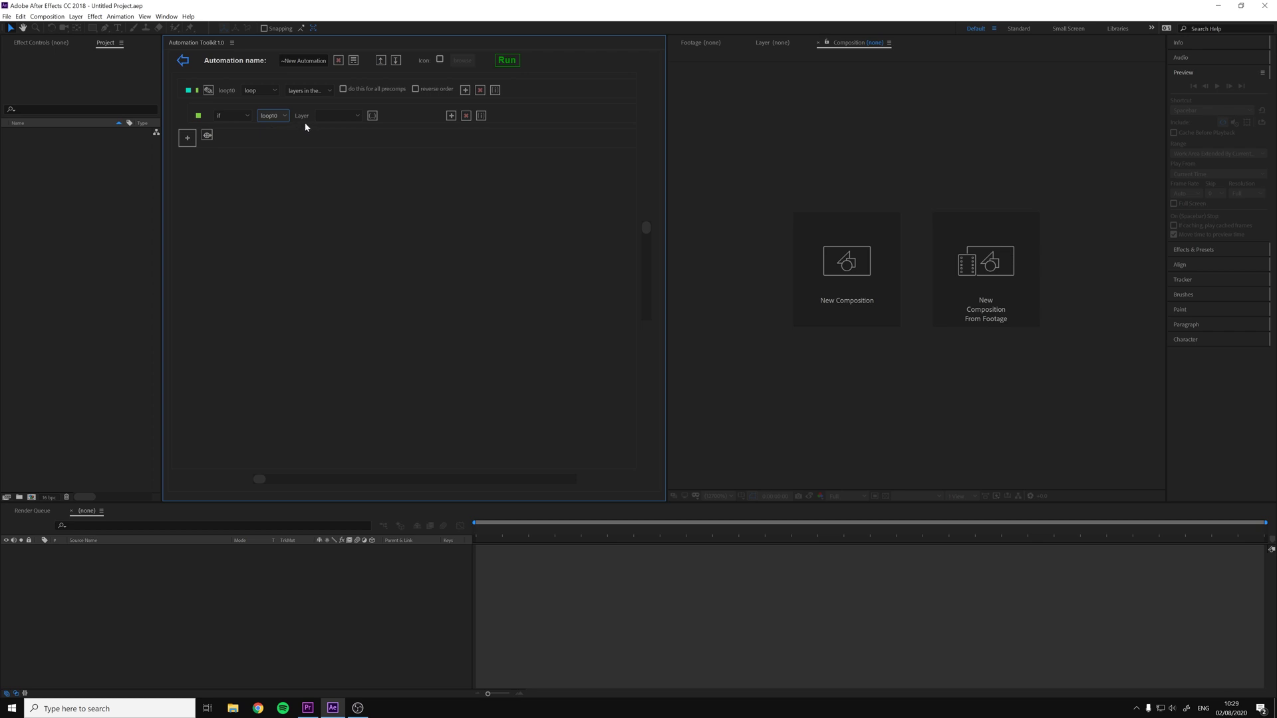
Set the if condition to check that the layer property is null equals the custom value true.
click(324, 119)
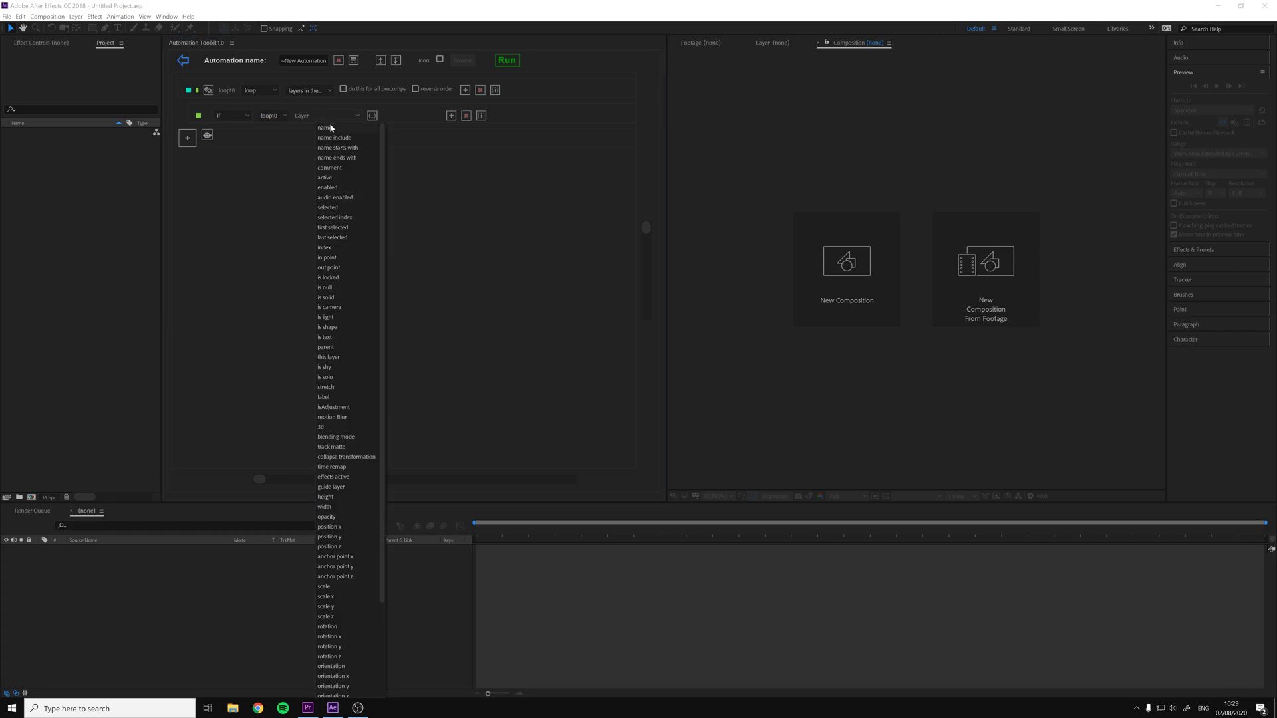
click(334, 288)
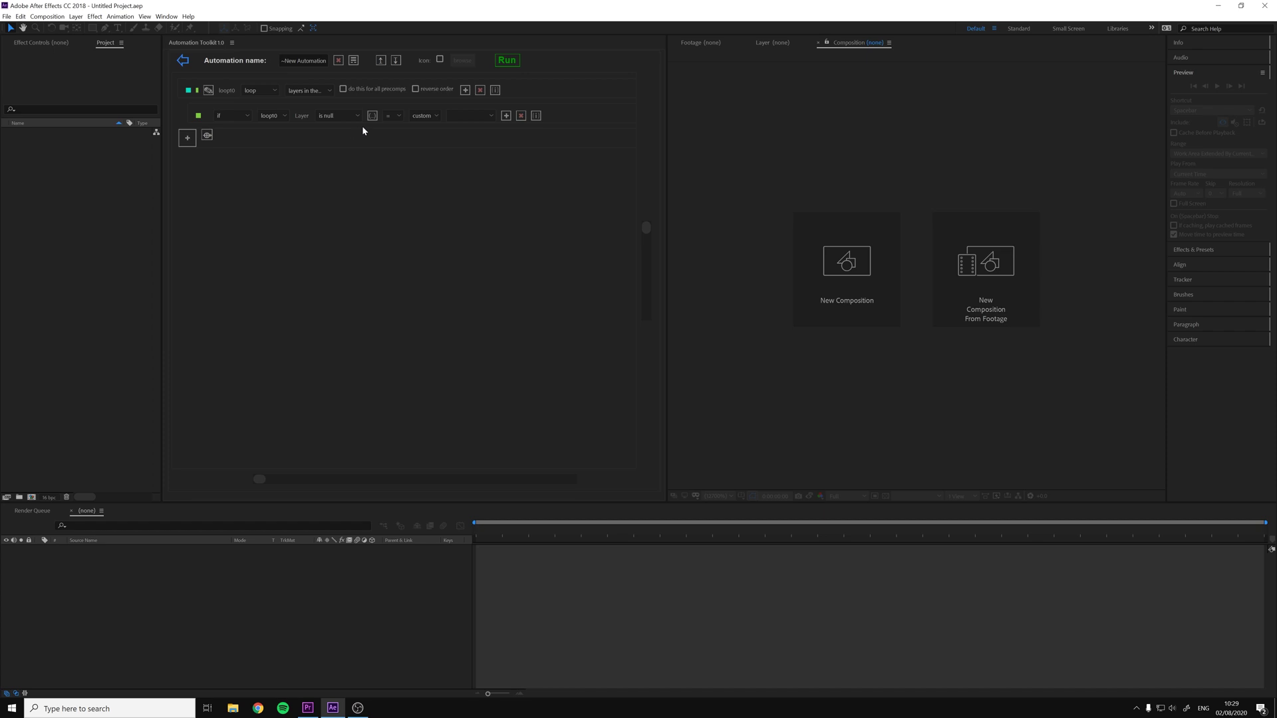
click(399, 117)
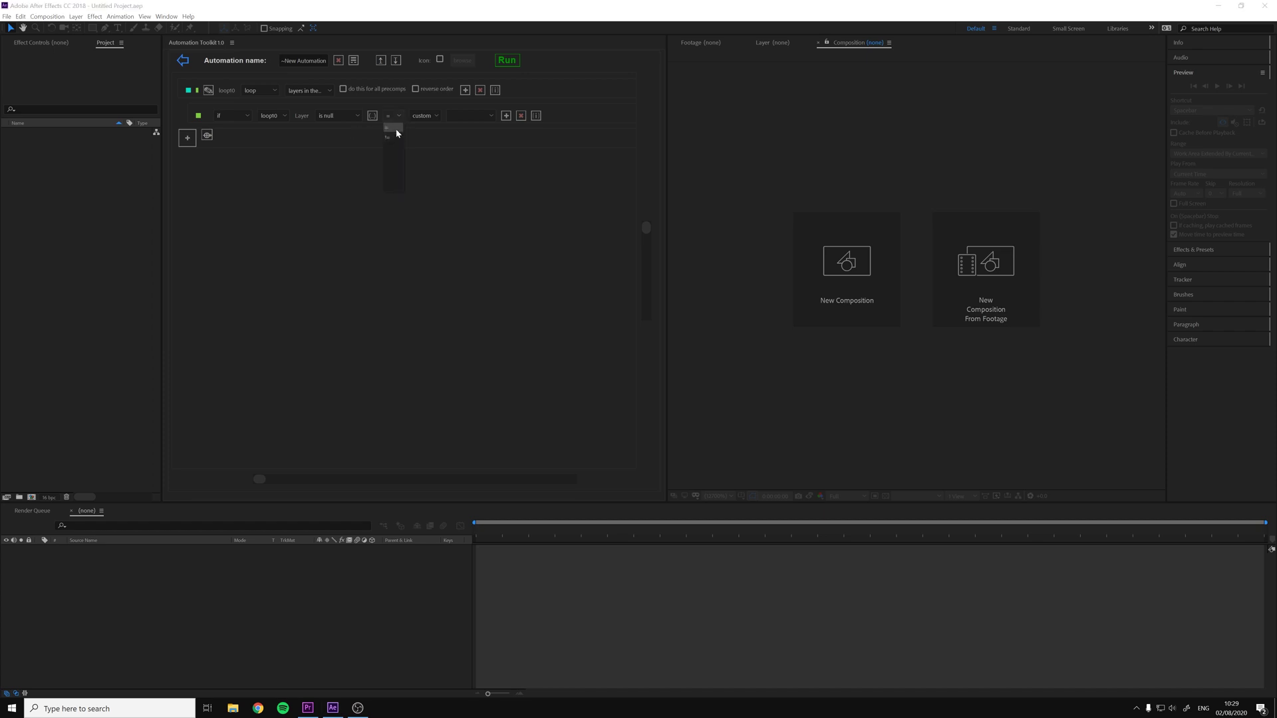
click(398, 127)
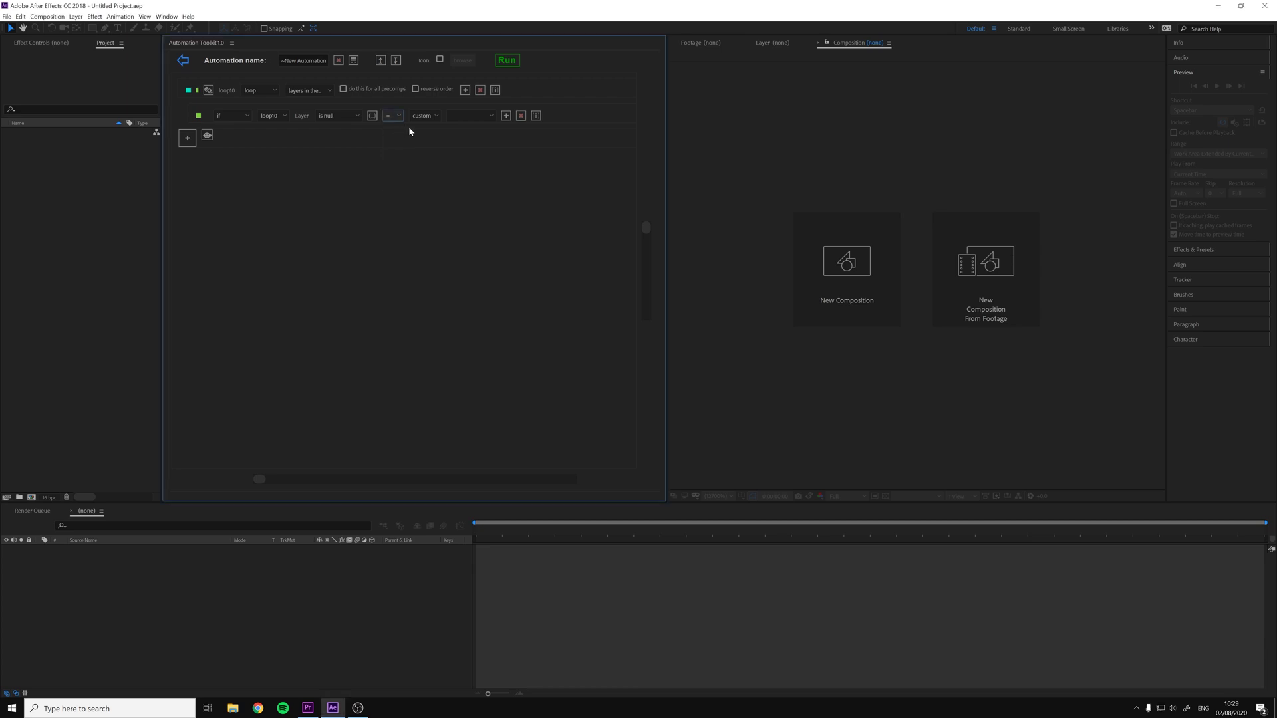
click(492, 117)
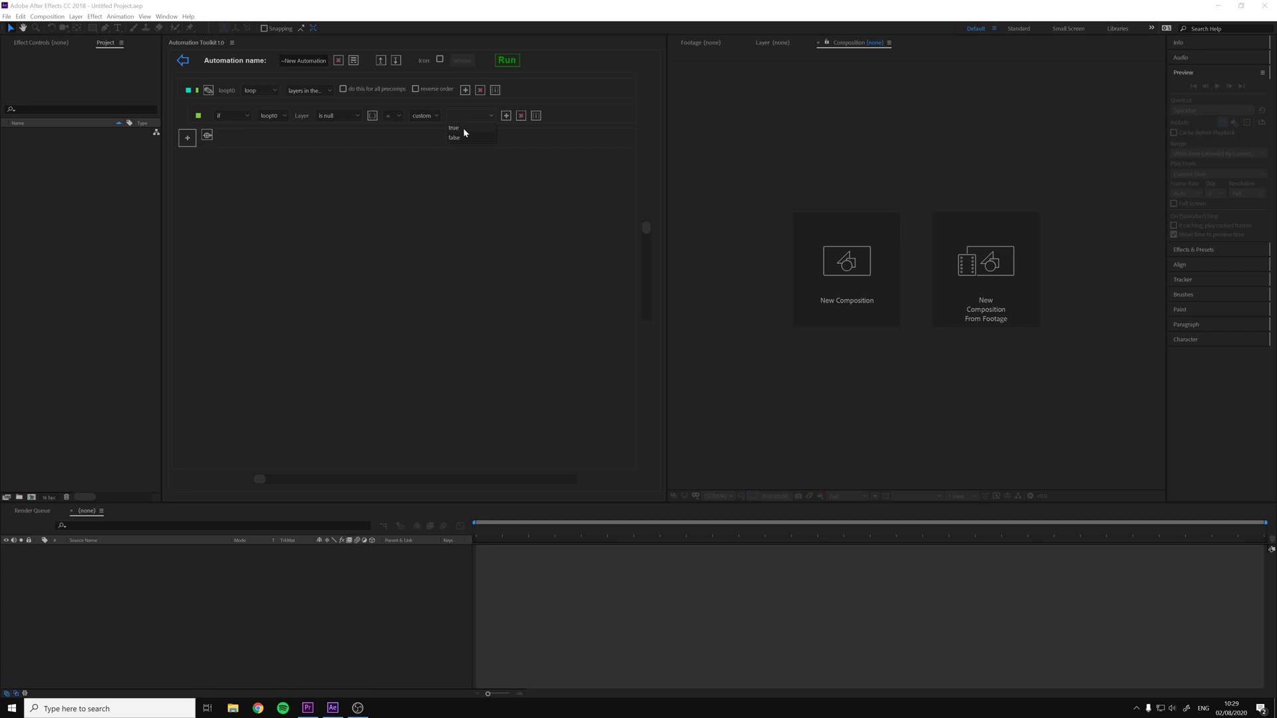
click(465, 127)
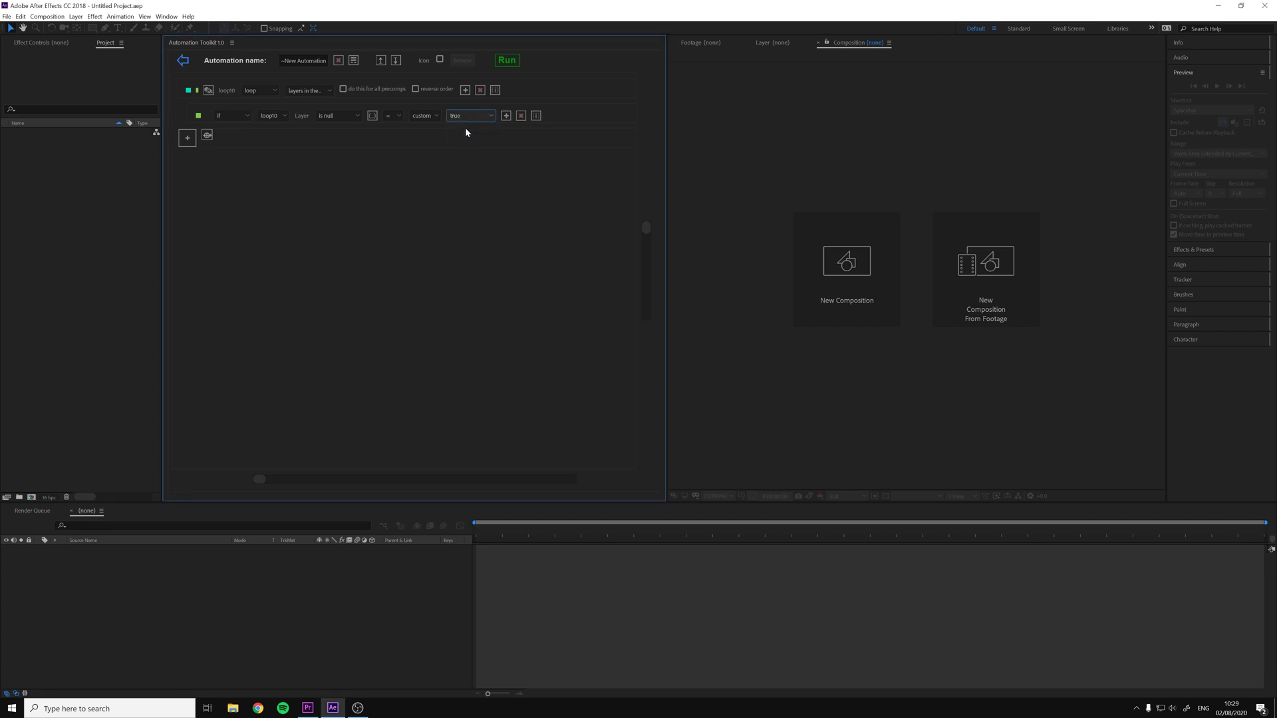
Add a set line inside the if line that sets the label of the loop's layers to Blue.
click(508, 117)
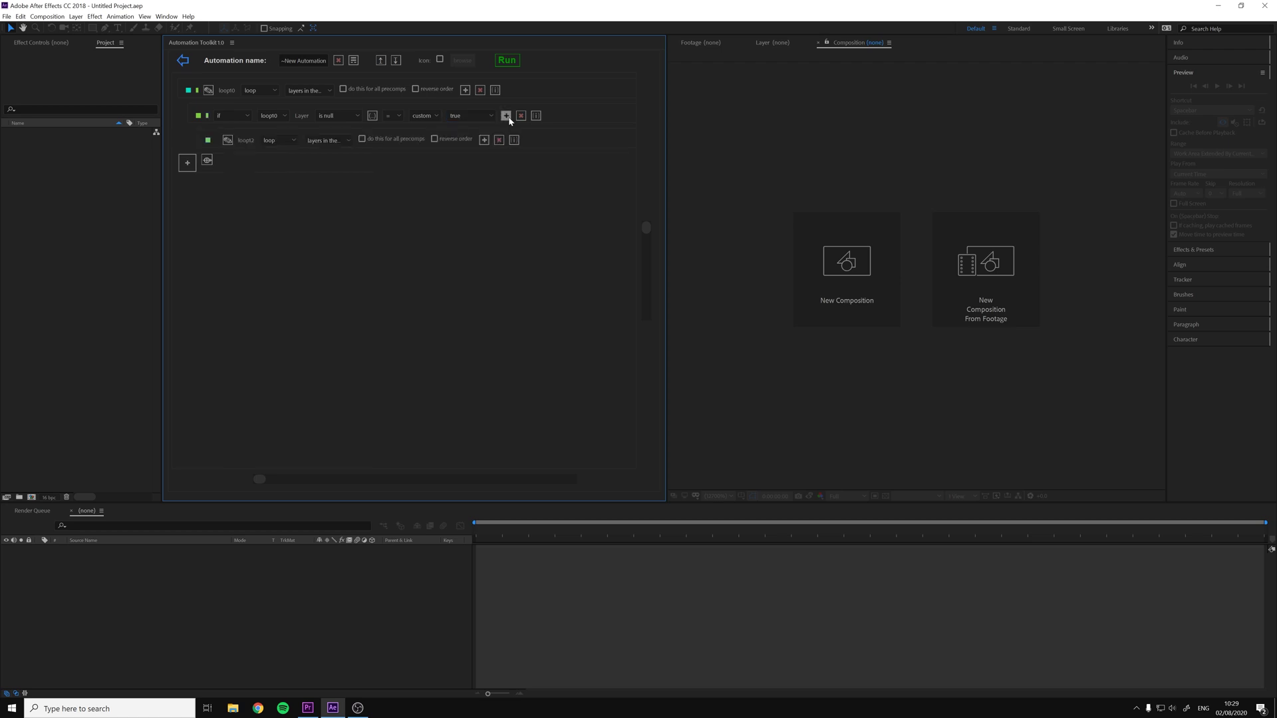
click(290, 145)
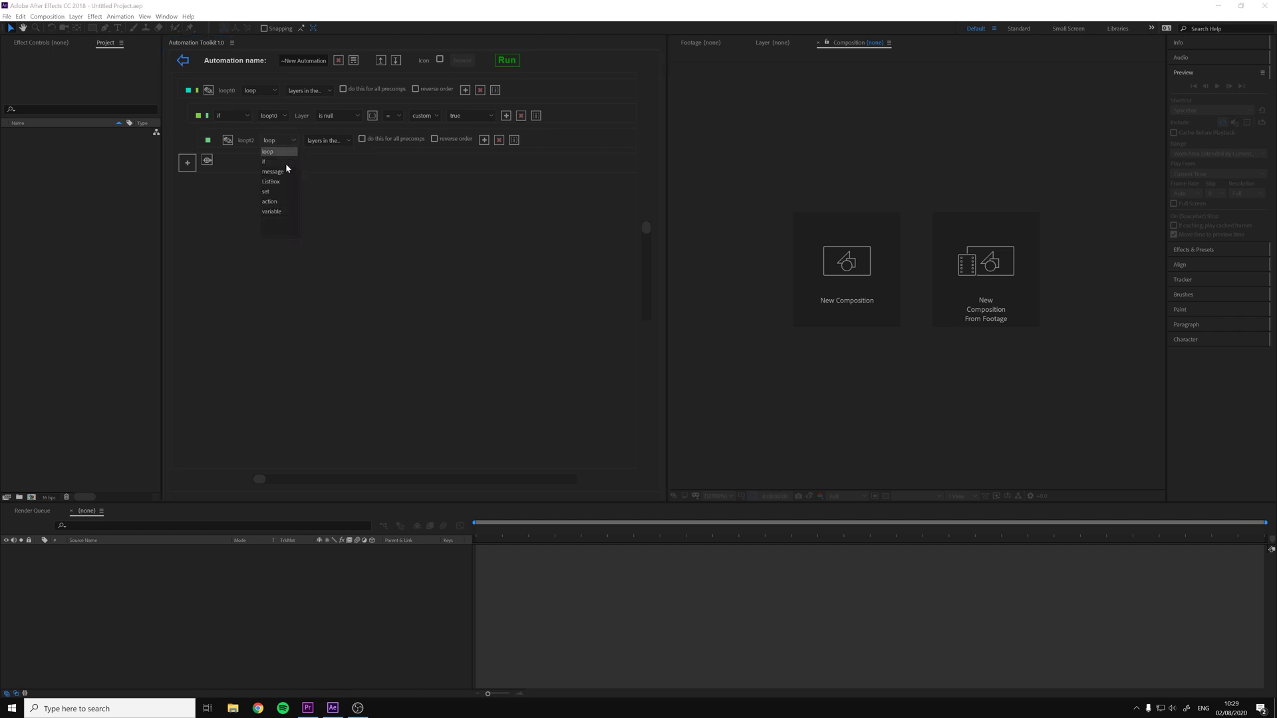
click(274, 193)
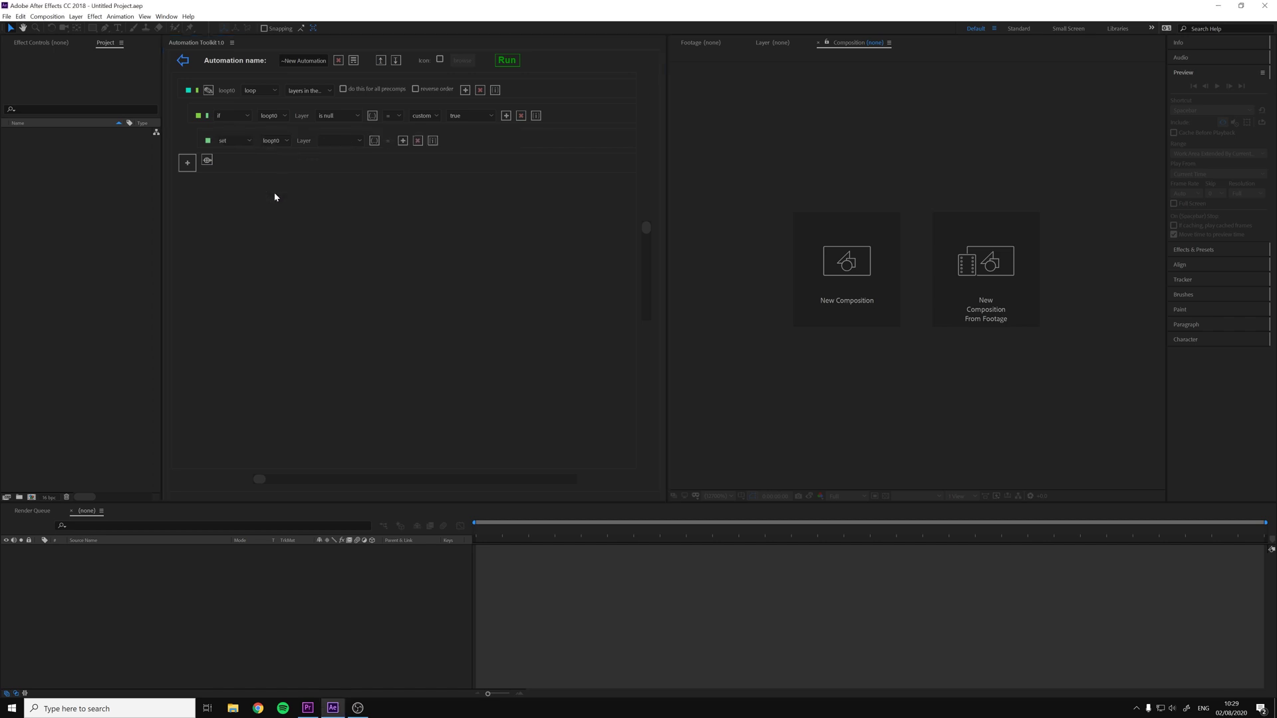
click(284, 141)
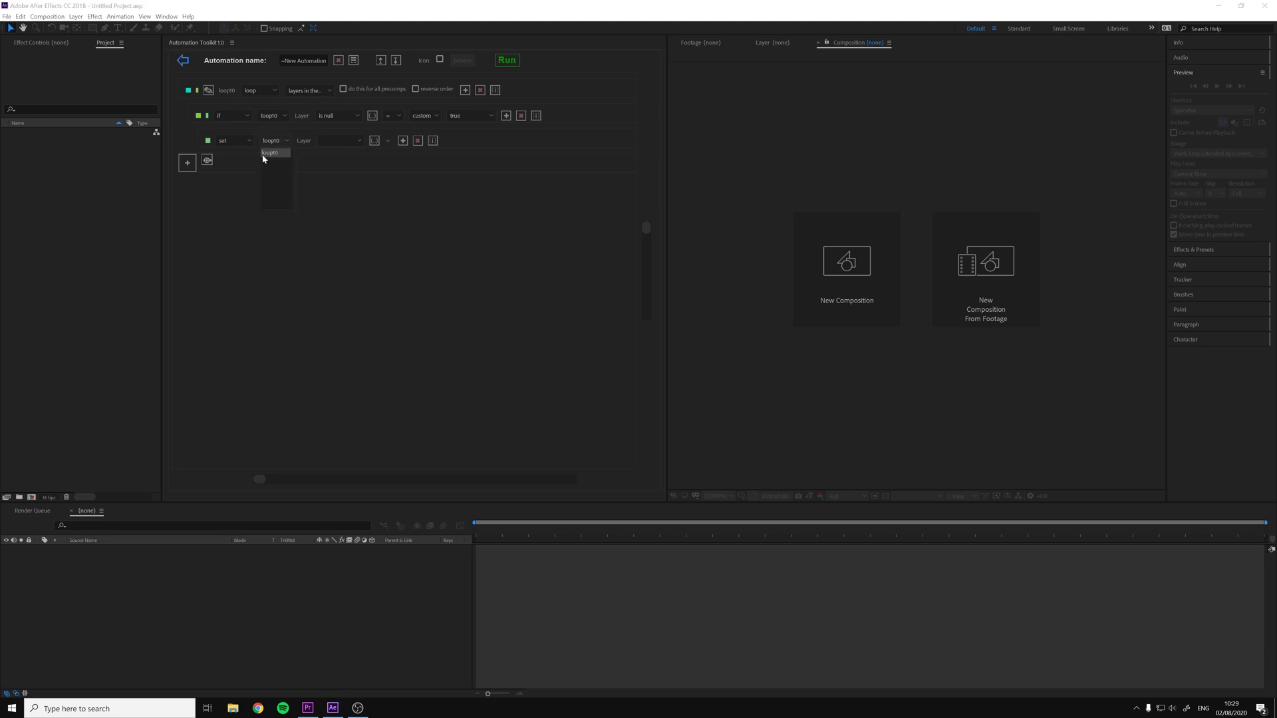
click(279, 154)
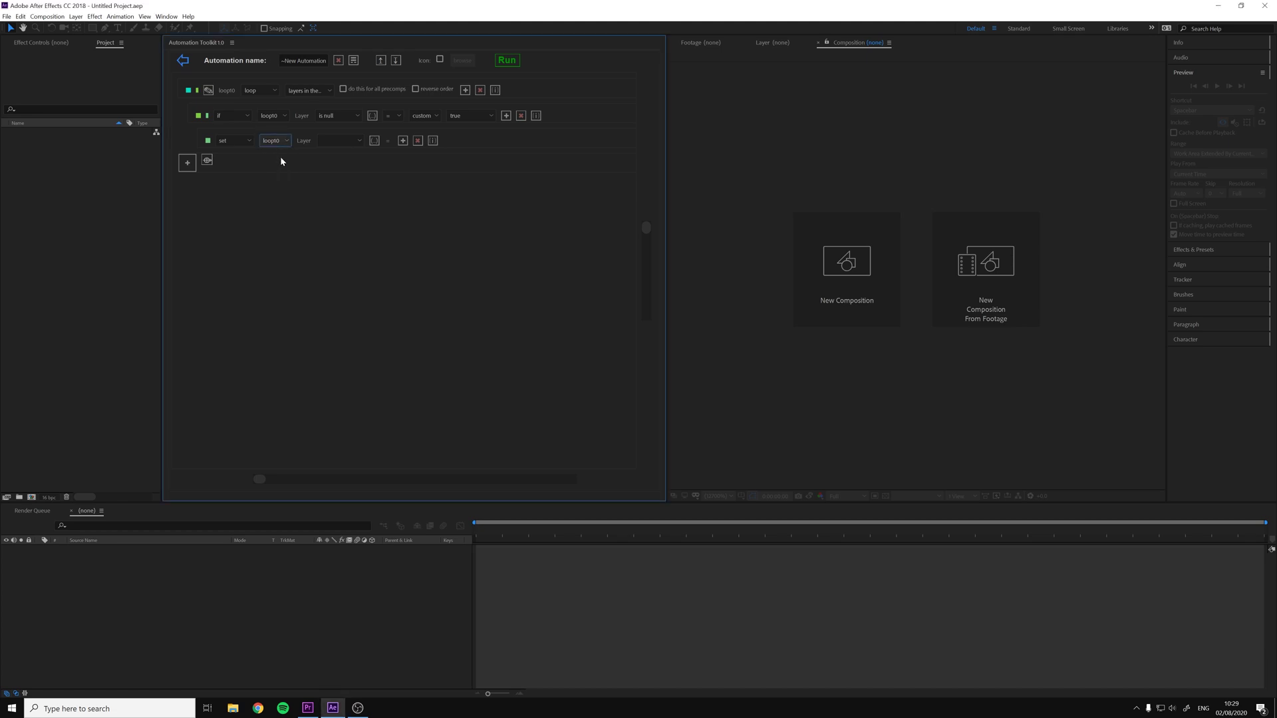
click(333, 143)
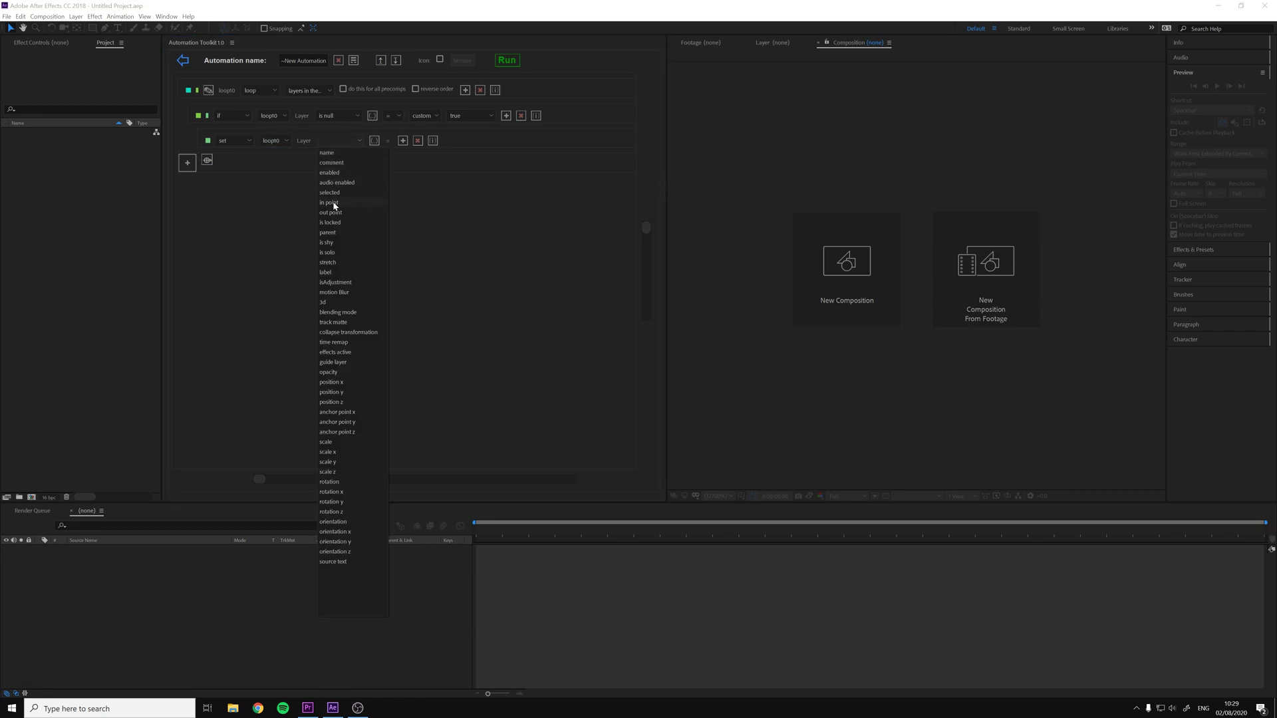
click(325, 272)
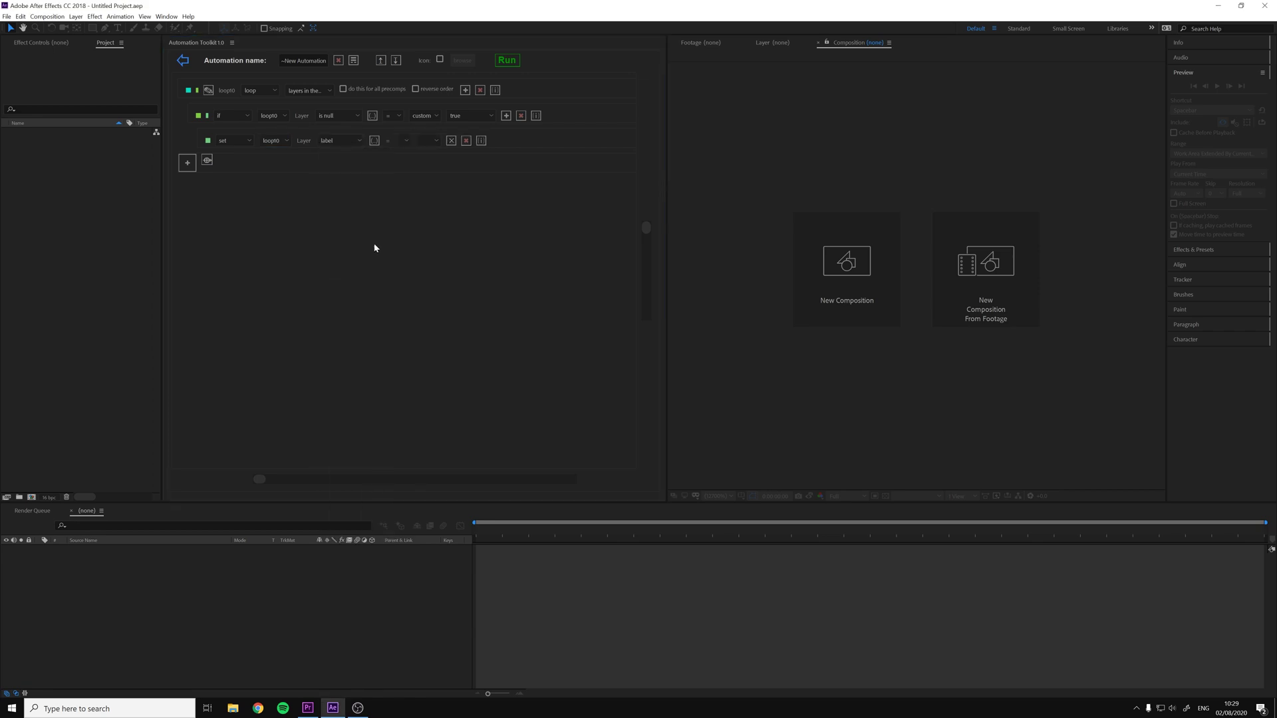
click(440, 142)
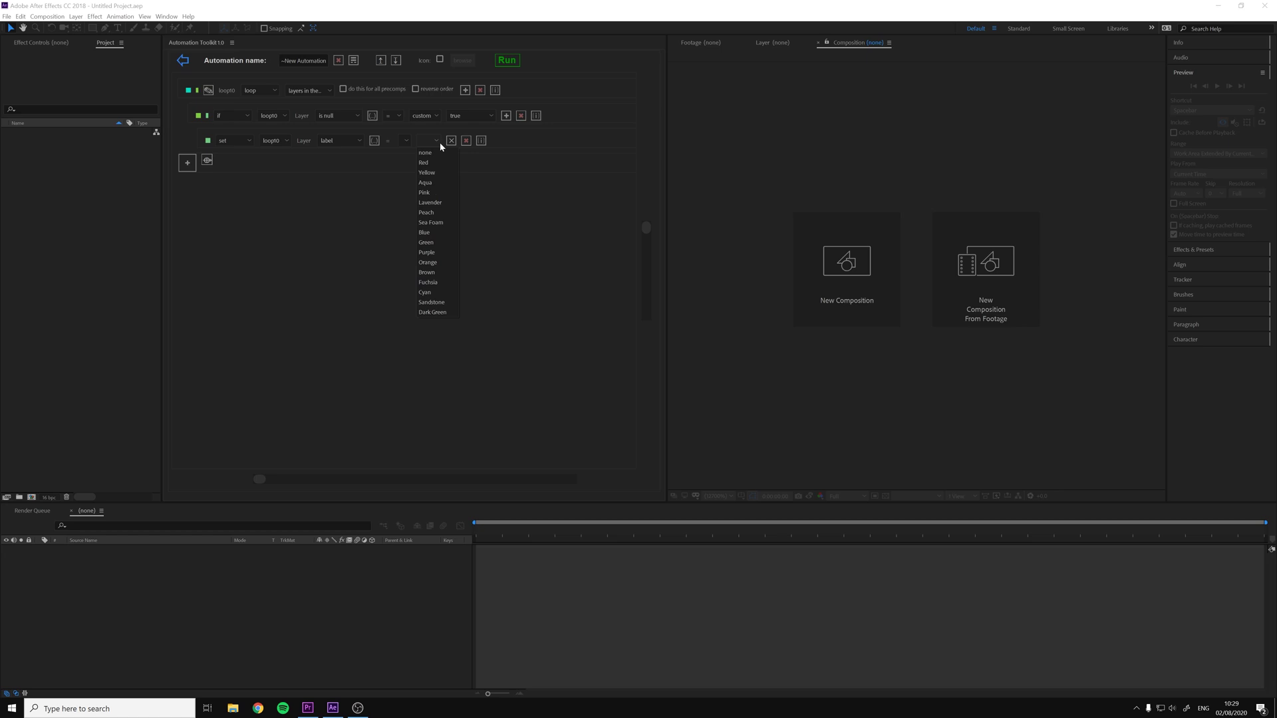
click(425, 233)
Create a new composition with default settings and fill it with two solids, a null object and a camera.
key(ctrl+n)
key(Return)
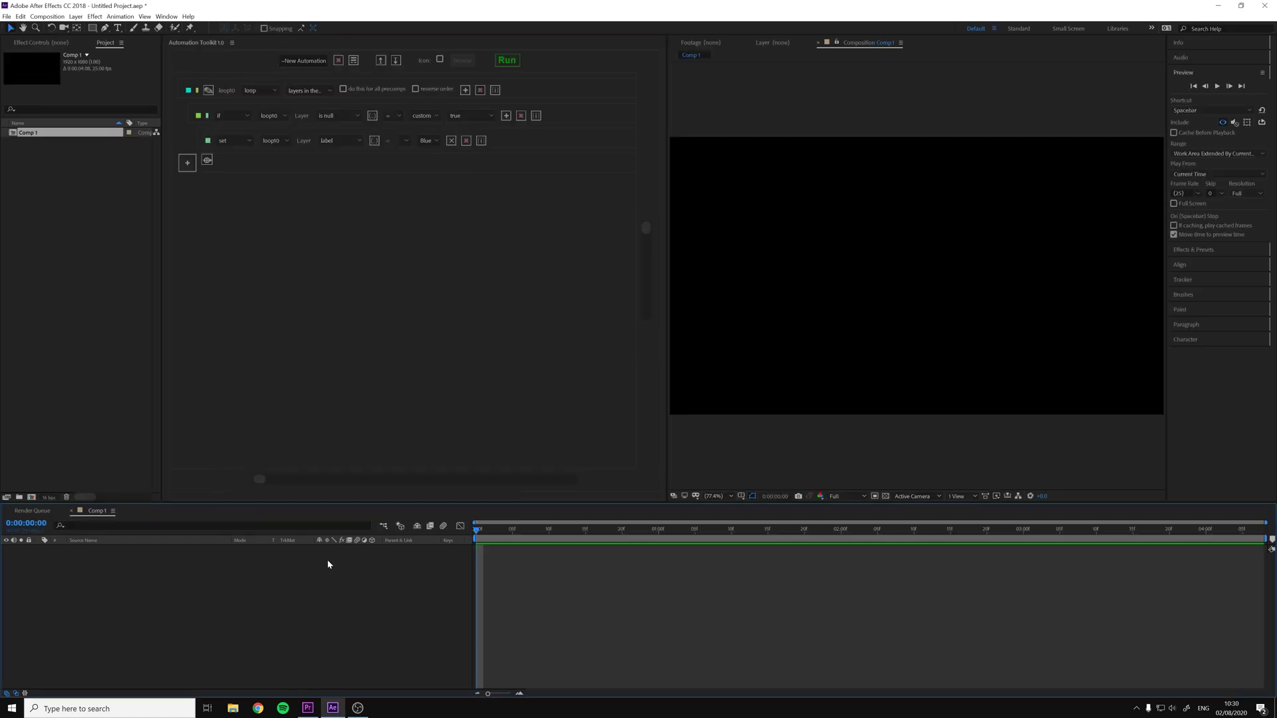
key(ctrl+y)
key(Return)
key(ctrl+y)
key(Return)
key(ctrl+alt+shift+y)
key(ctrl+alt+shift+c)
key(Return)
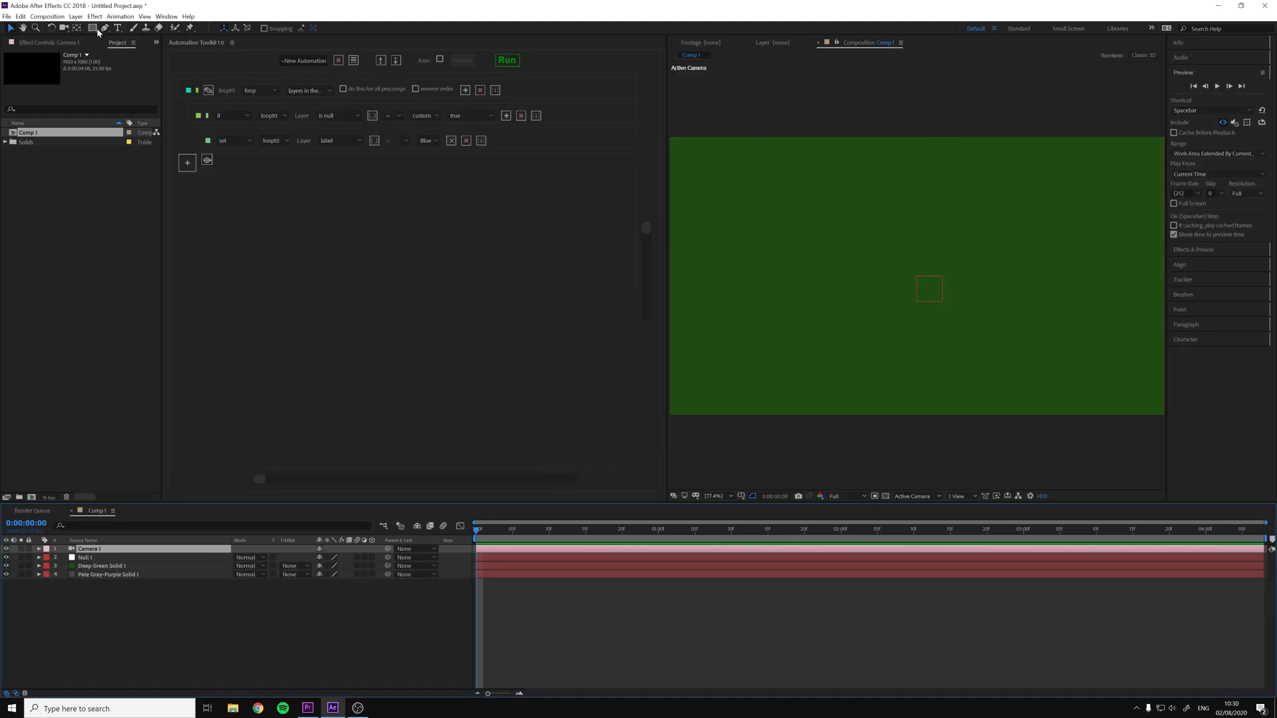
Add a rectangle shape layer, a text layer reading "text", an adjustment layer and two more nulls to the composition.
drag(723, 187, 824, 276)
key(ctrl+alt+shift+t)
text(text)
key(ctrl+alt+shift+y)
key(ctrl+alt+y)
click(173, 647)
key(ctrl+alt+shift+y)
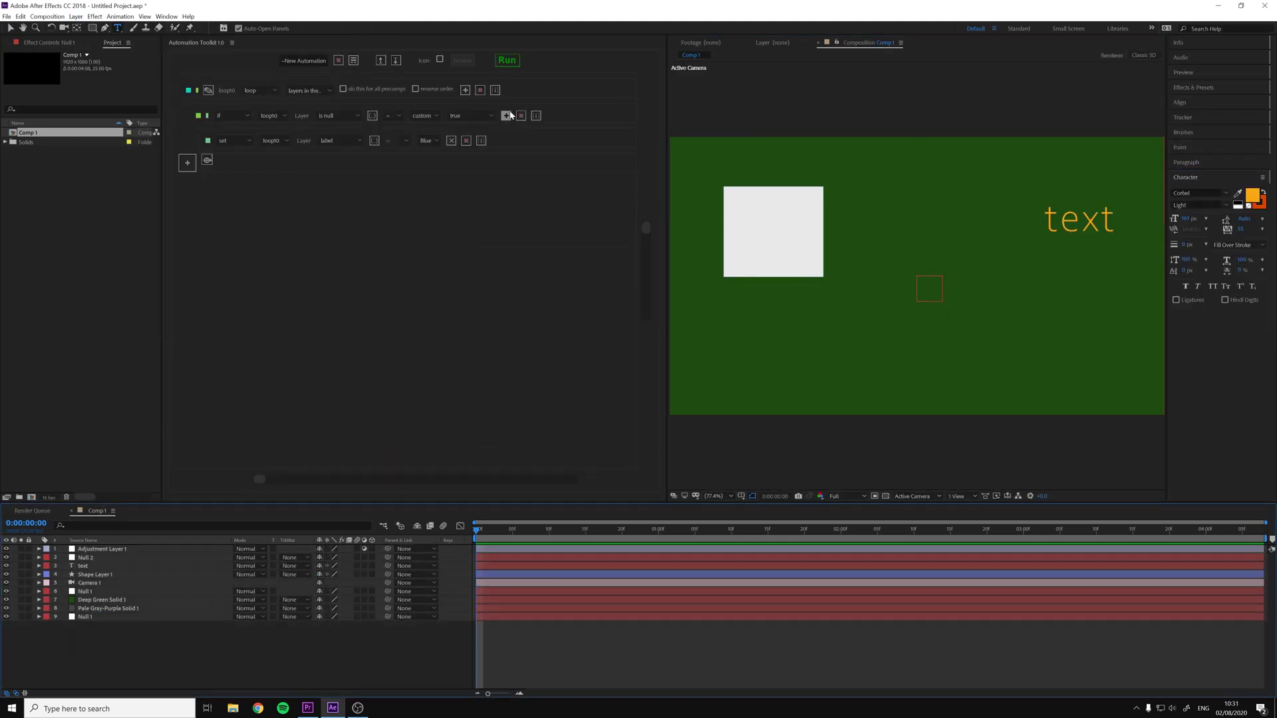
Test-run the automation, check the label colours of the null layers, and undo the run.
click(506, 61)
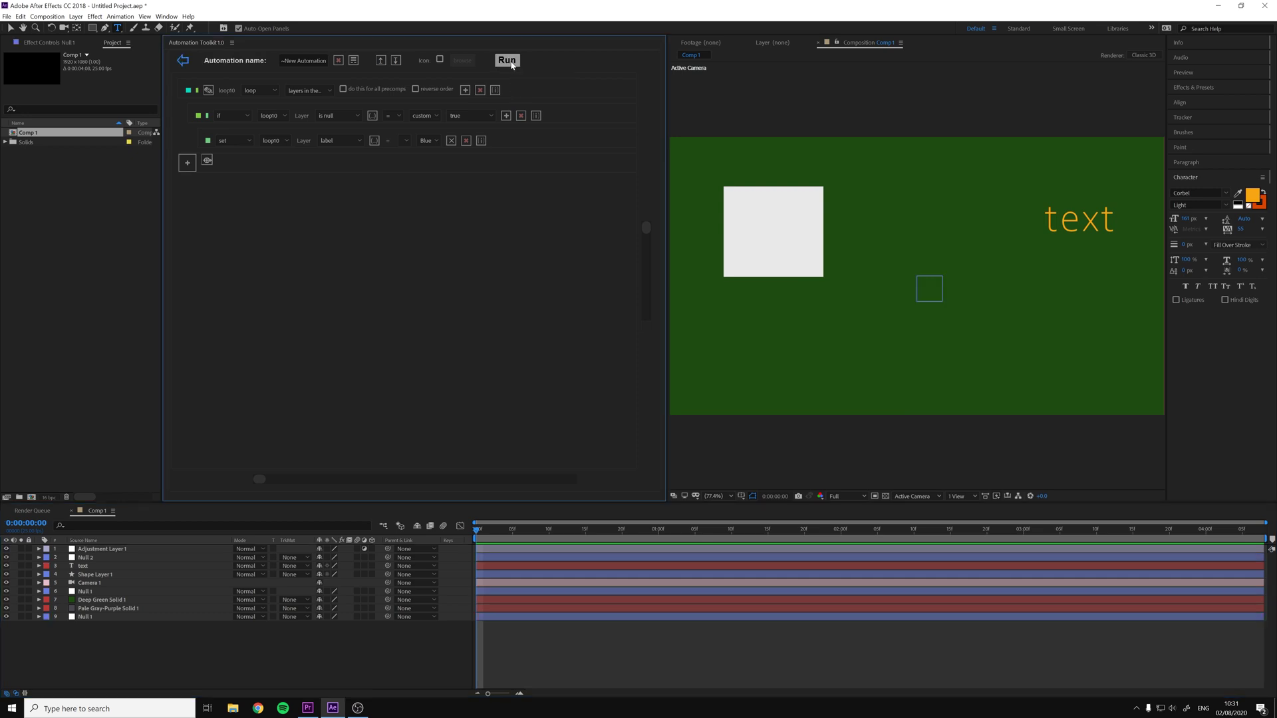
click(93, 558)
click(90, 592)
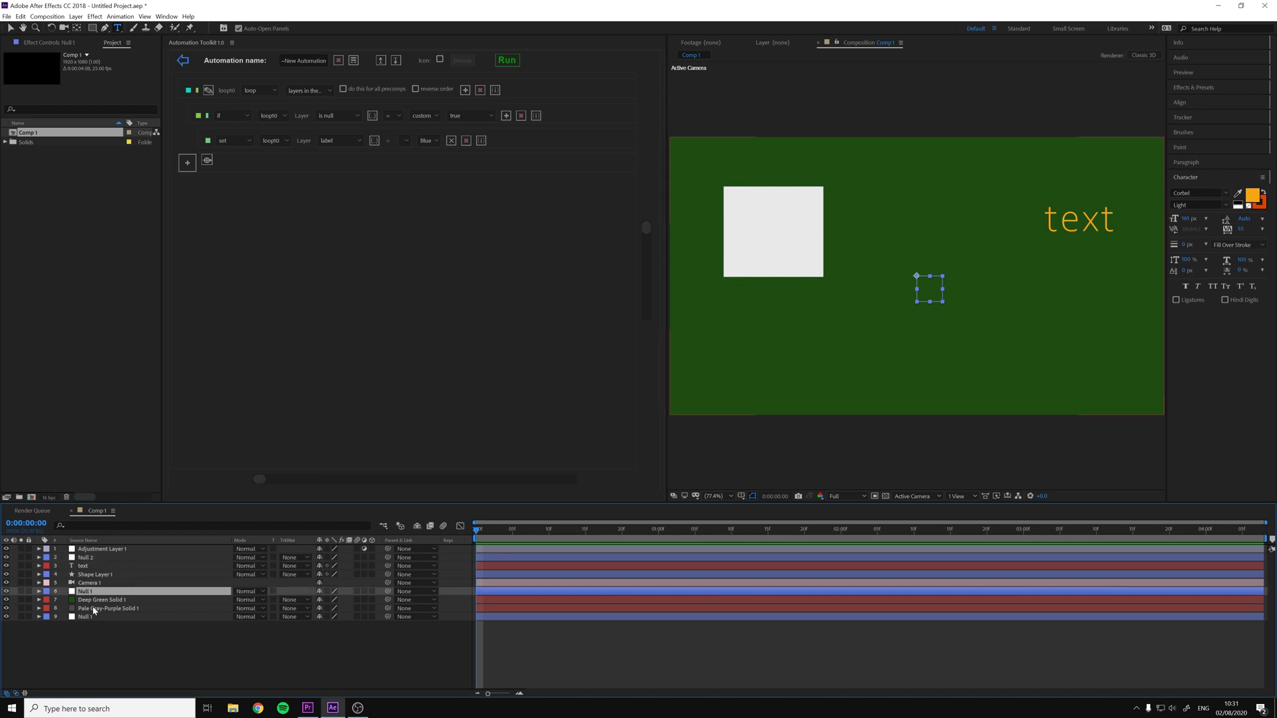
click(93, 616)
click(47, 619)
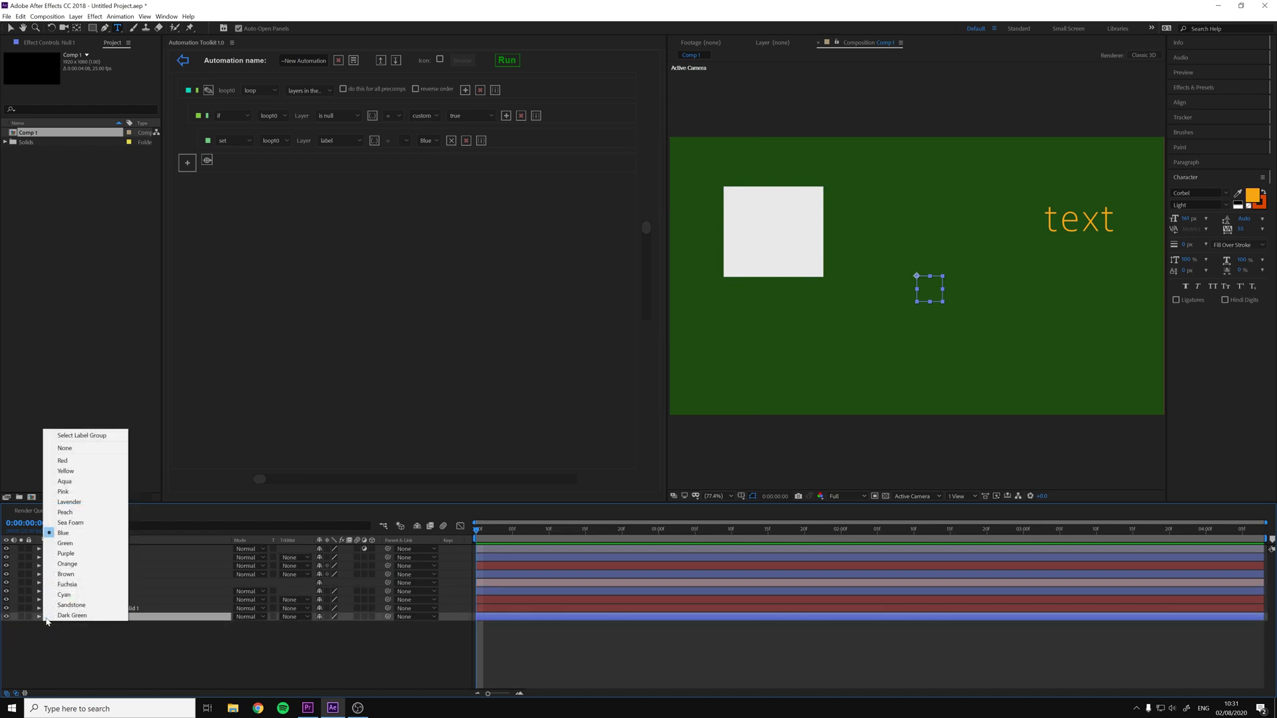
click(103, 625)
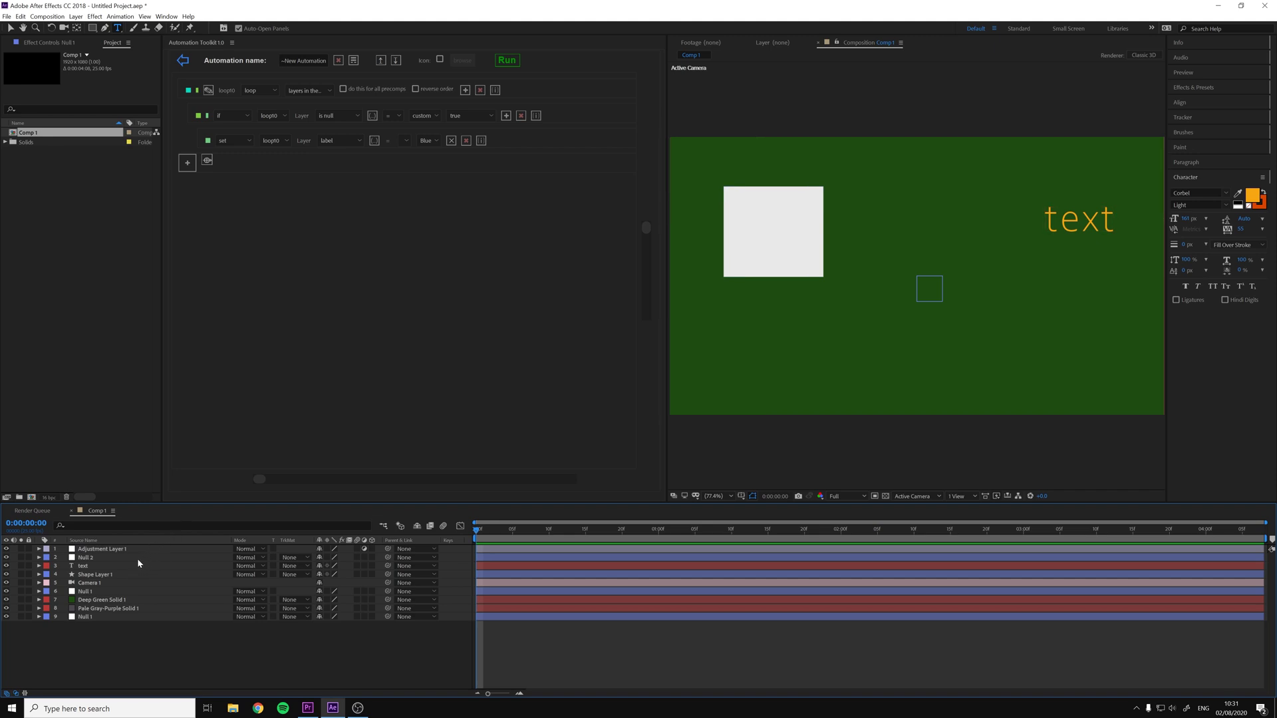
key(ctrl+z)
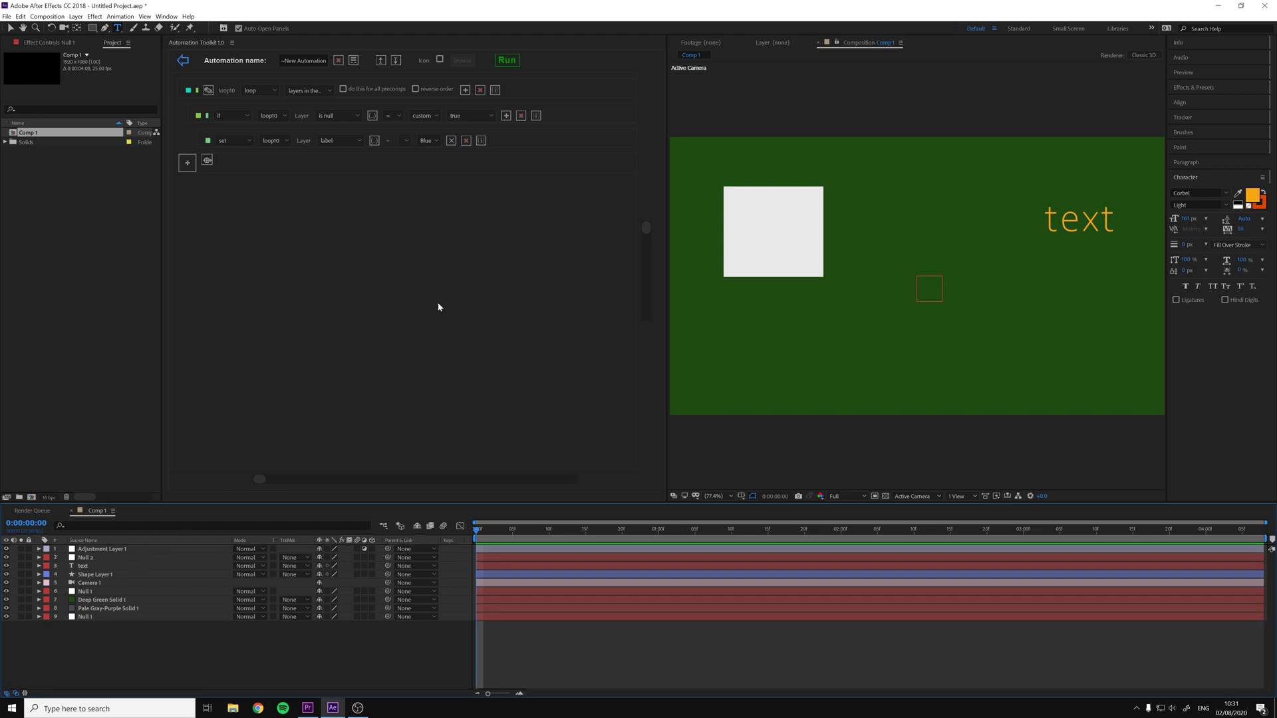
Run the automation again and check the label colour of Null 2.
click(506, 61)
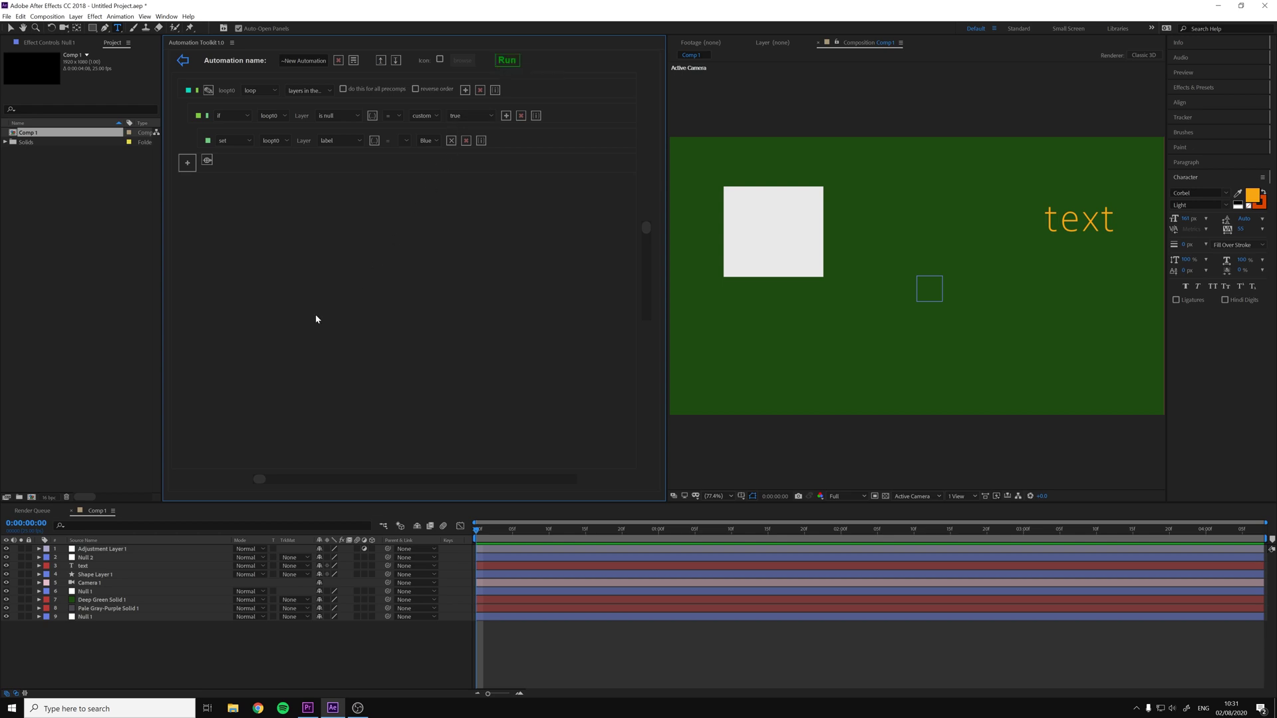
click(46, 558)
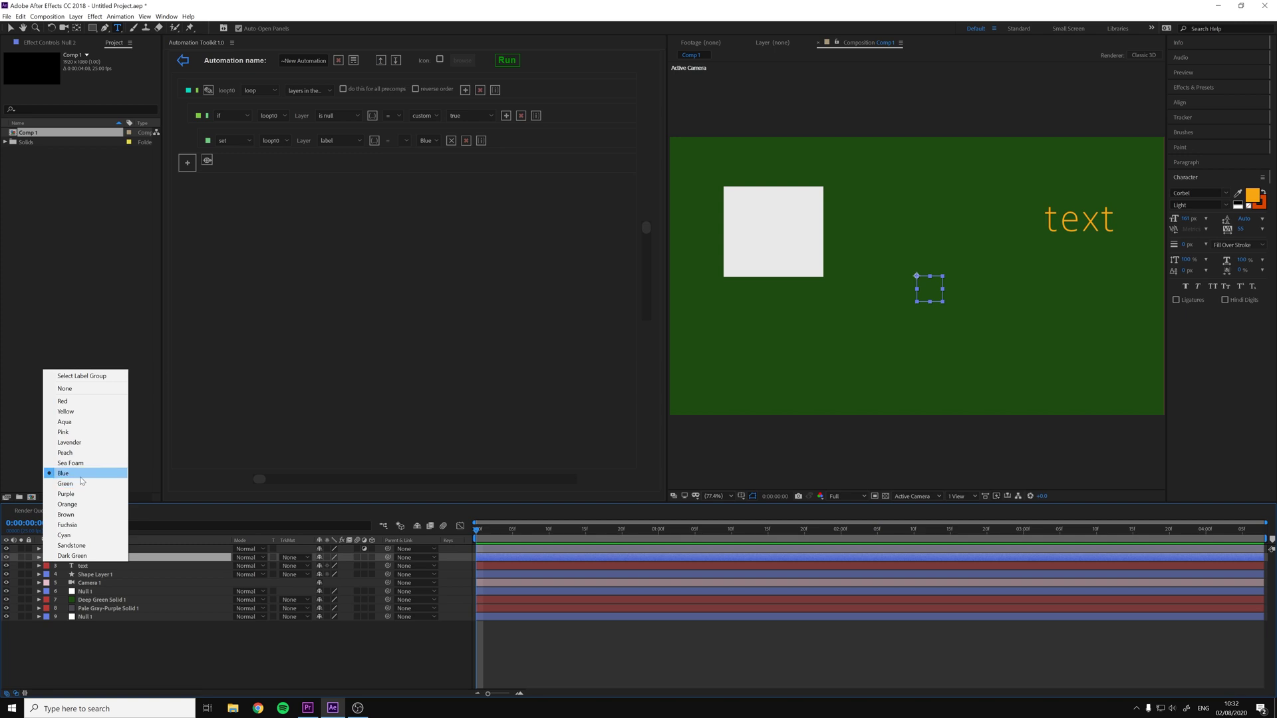
click(243, 448)
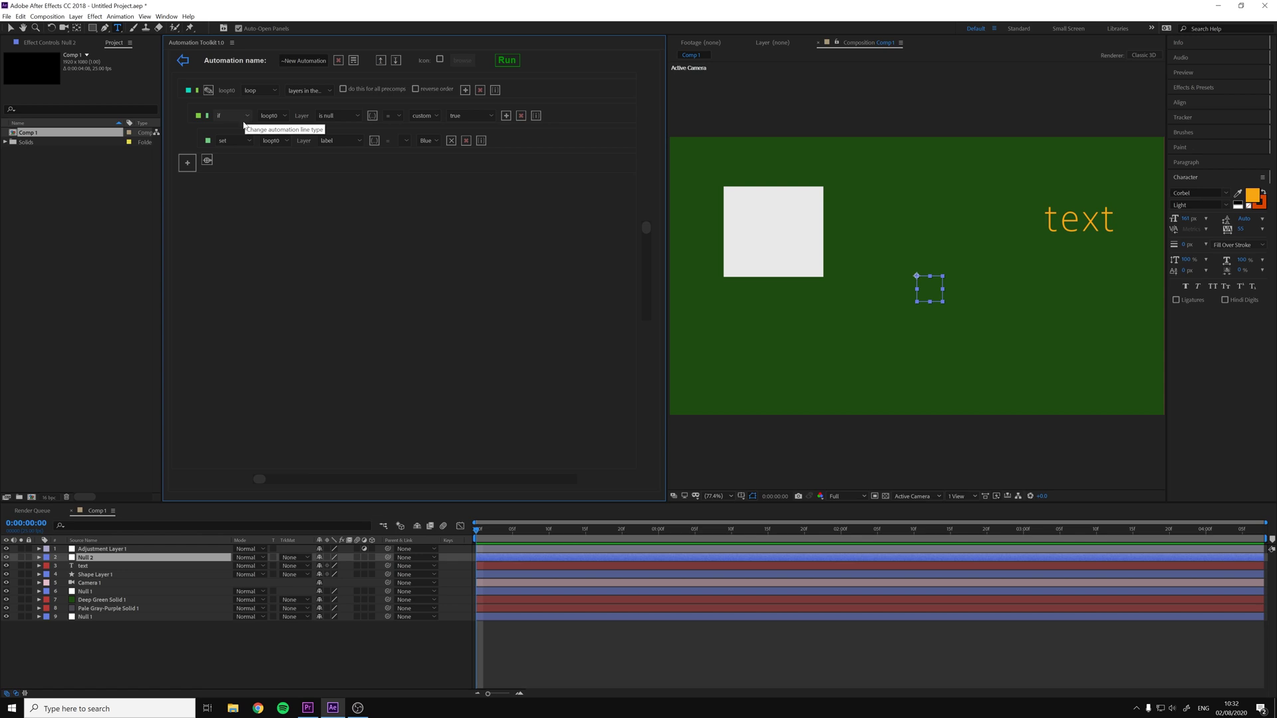
Delete all layers from Comp 1.
drag(168, 638, 120, 550)
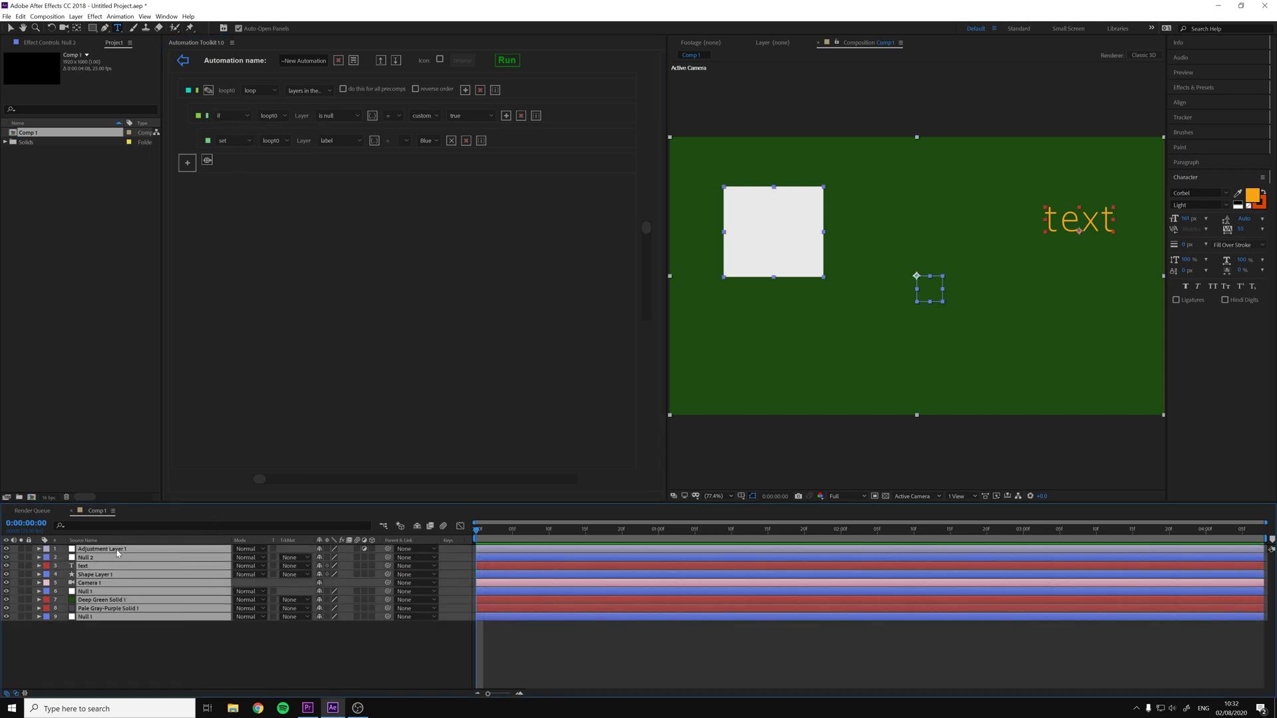
key(Delete)
Change the if line to a message line combining the custom text "text" with the loop layer's name, with sum to list enabled.
click(241, 118)
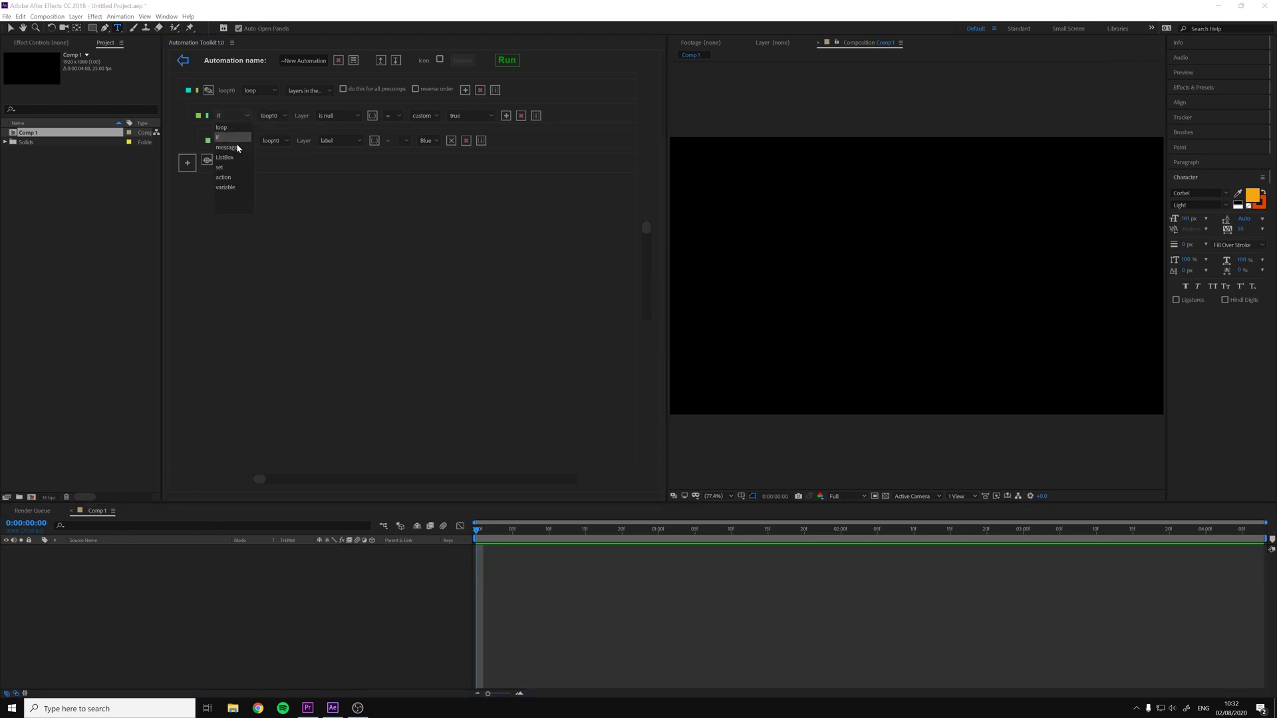
click(235, 146)
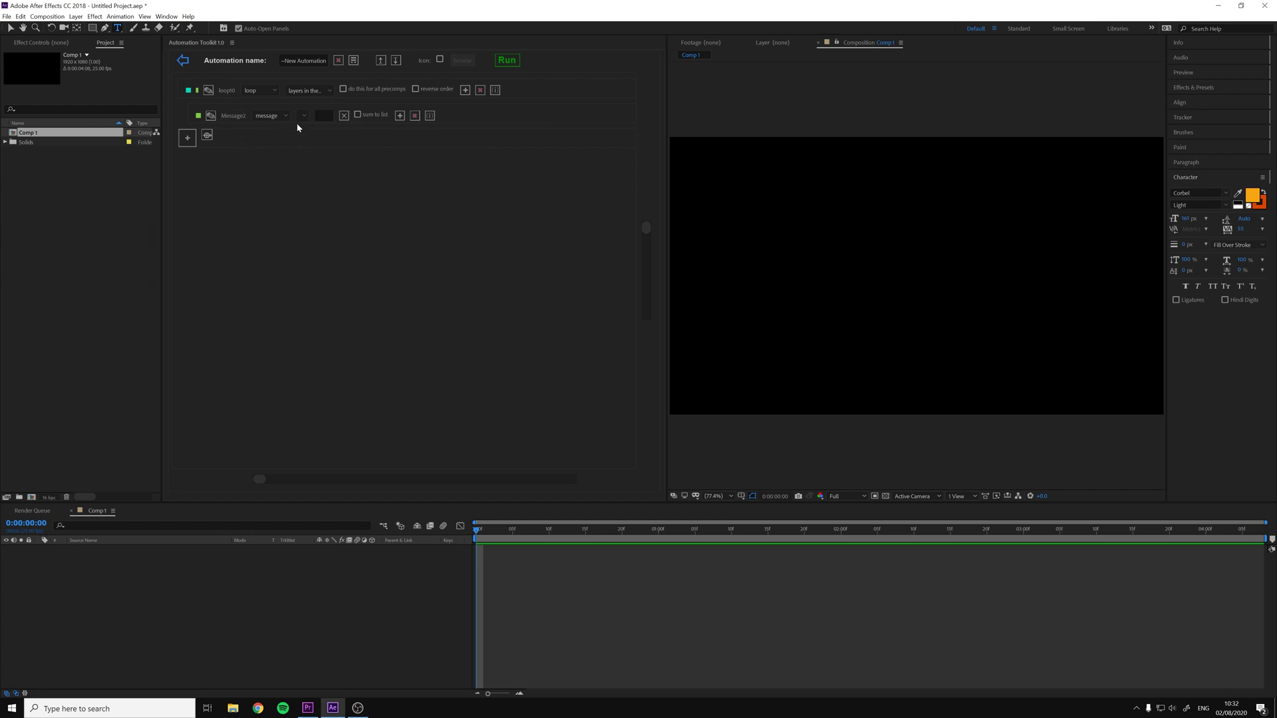
click(320, 117)
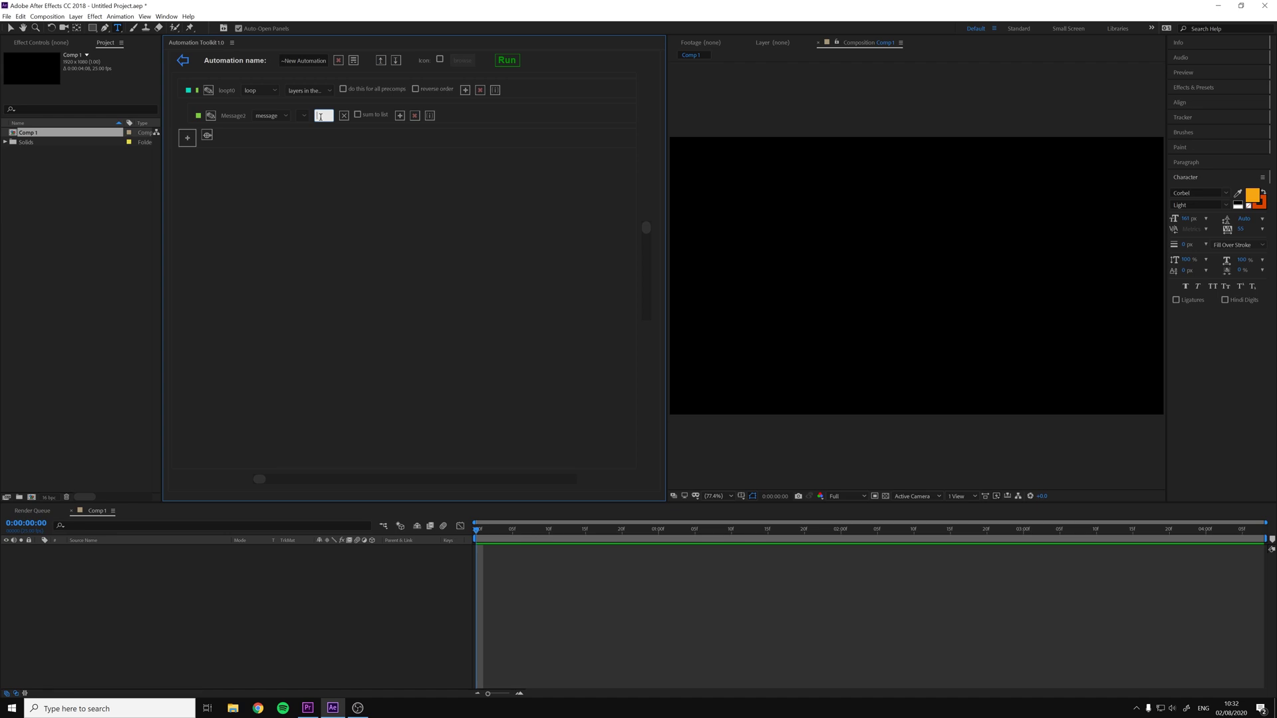
key(Return)
click(369, 118)
click(367, 131)
click(410, 119)
click(411, 126)
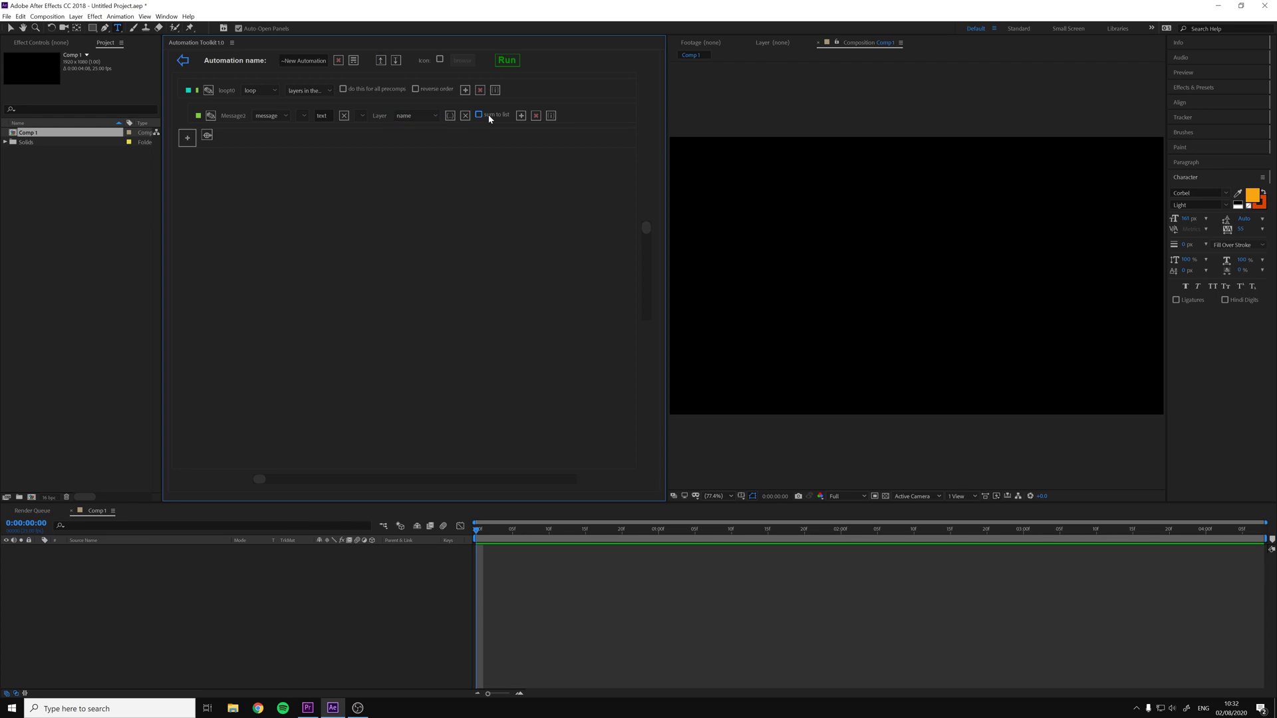
Add a ListBox line below the loop and use Message2 as its content.
click(188, 138)
click(258, 141)
click(251, 181)
click(292, 141)
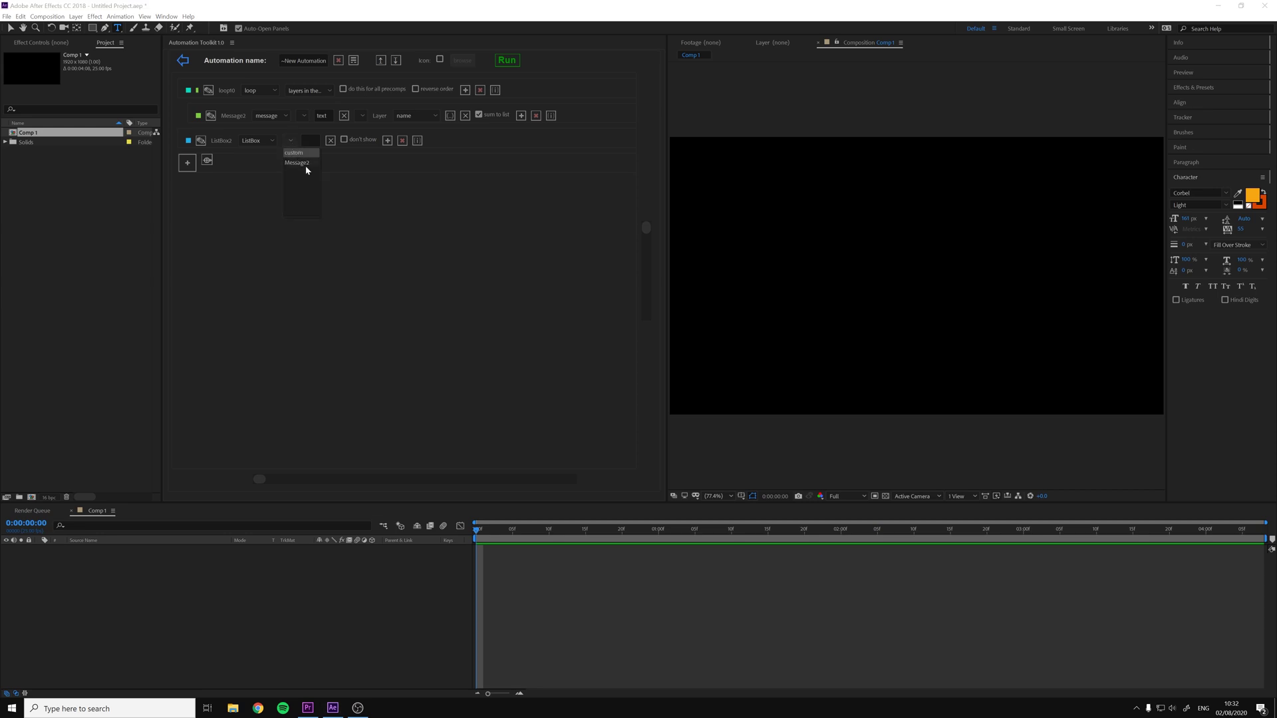
click(302, 162)
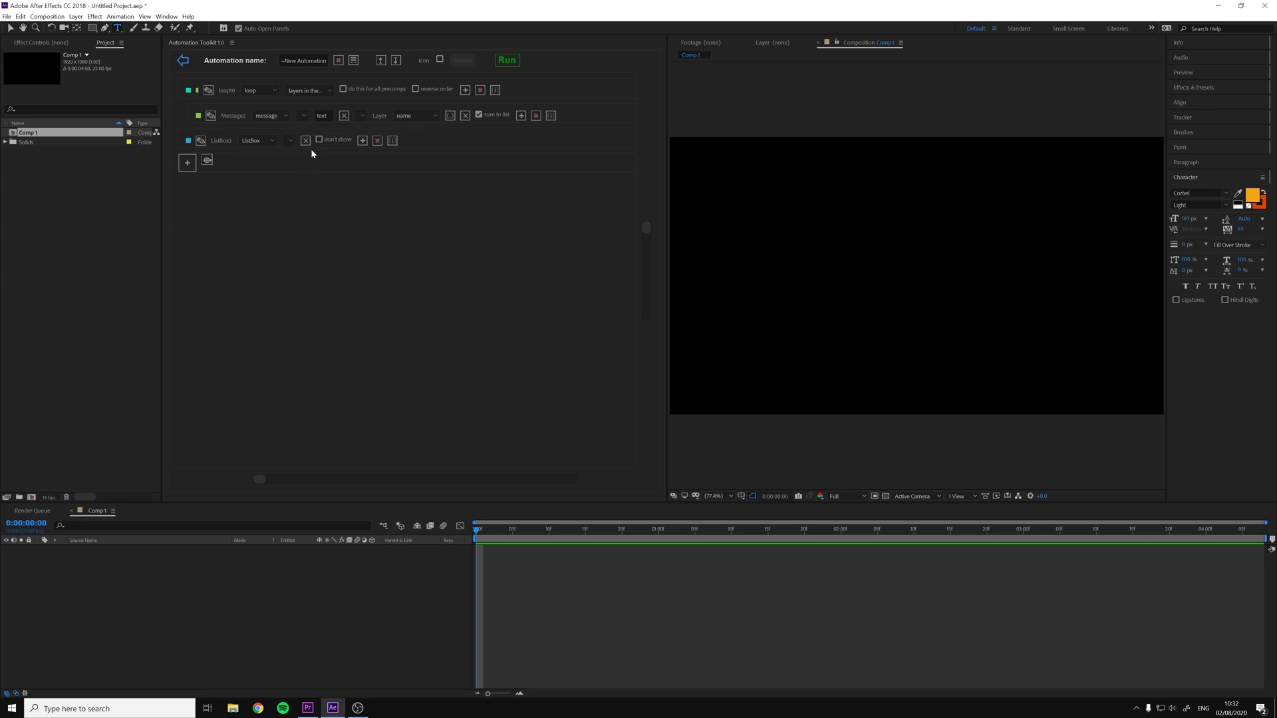
Remove the ListBox line and change the nested message line to a variable line.
click(377, 140)
click(277, 116)
click(264, 187)
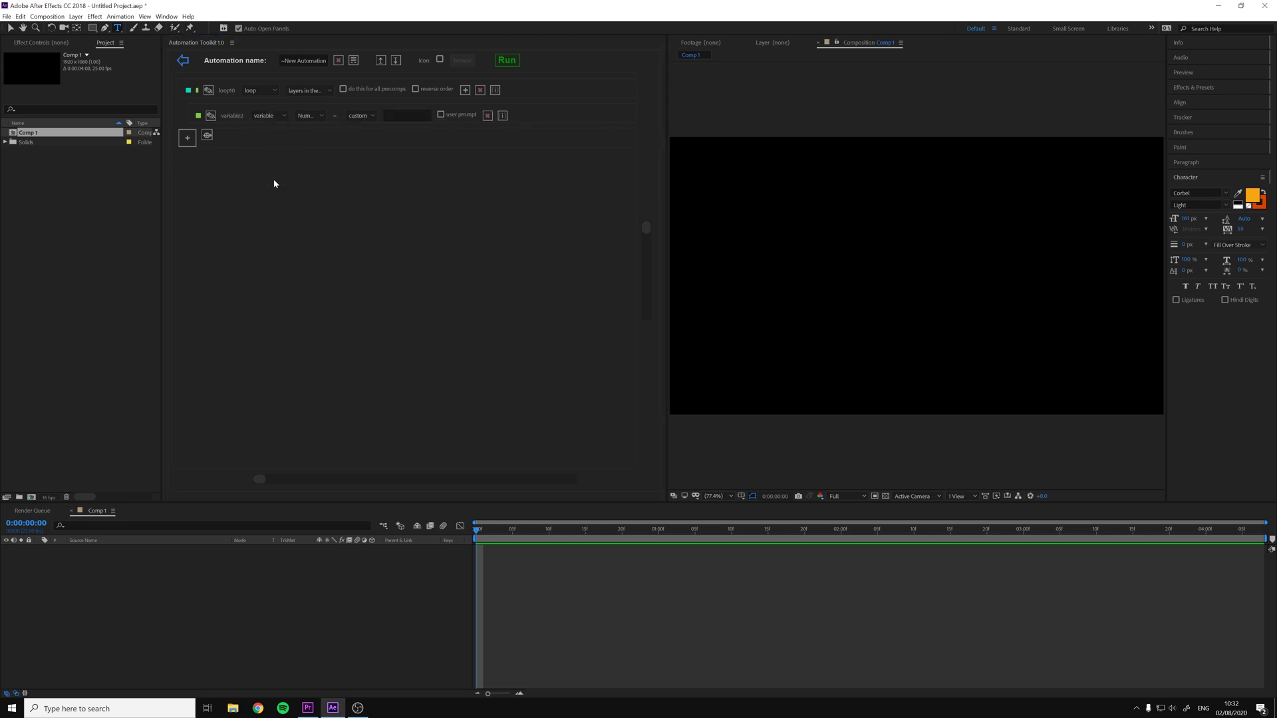
Define the variable as a Number with the custom value 15.
click(326, 121)
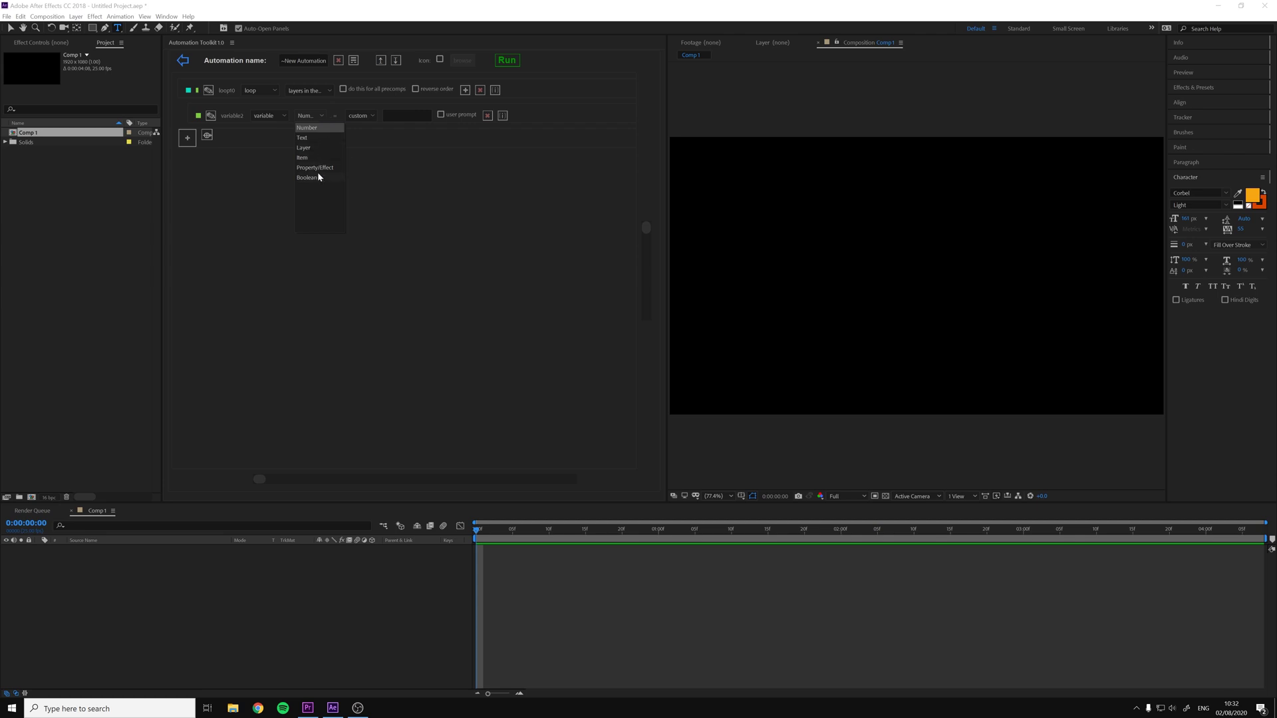
click(335, 127)
click(393, 115)
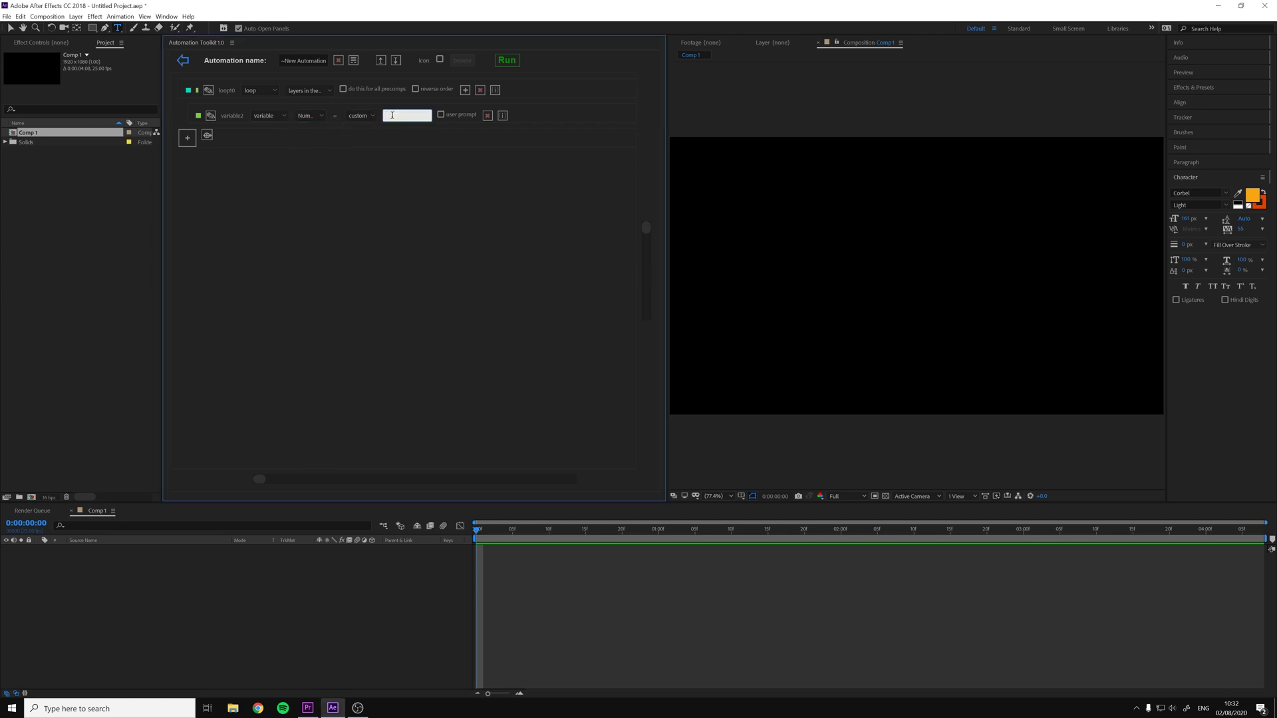
text(15)
click(431, 157)
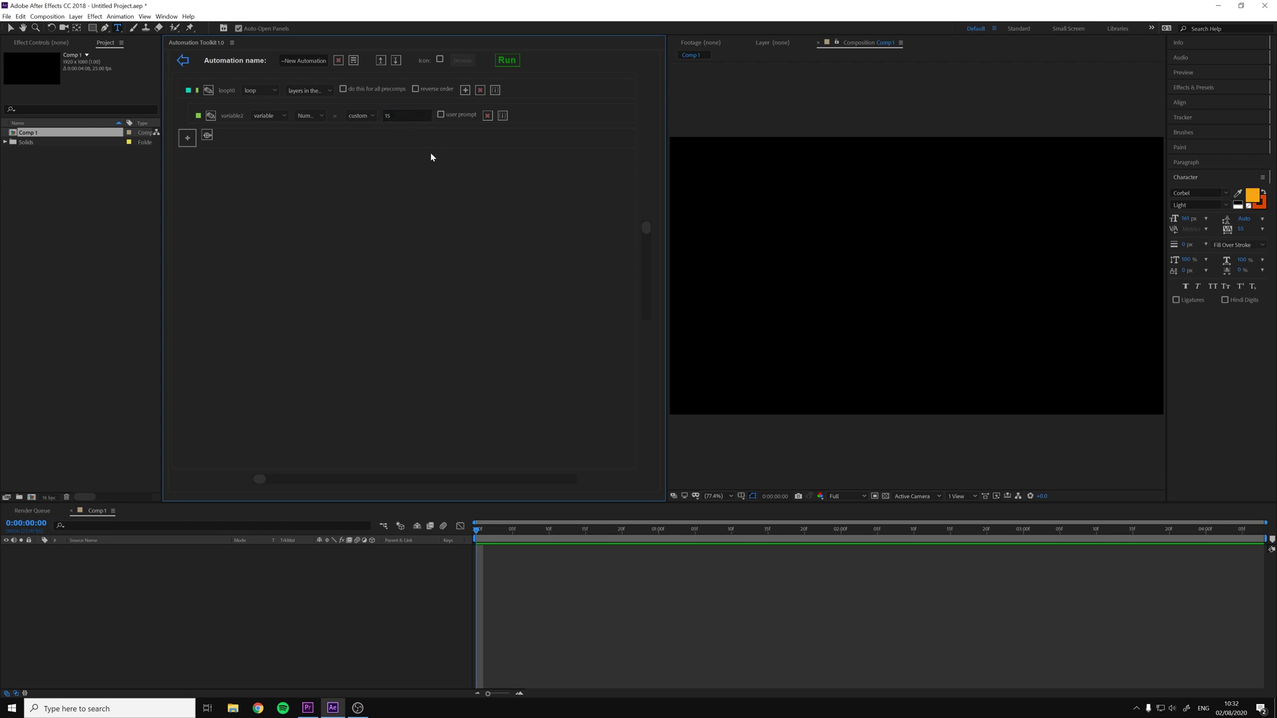
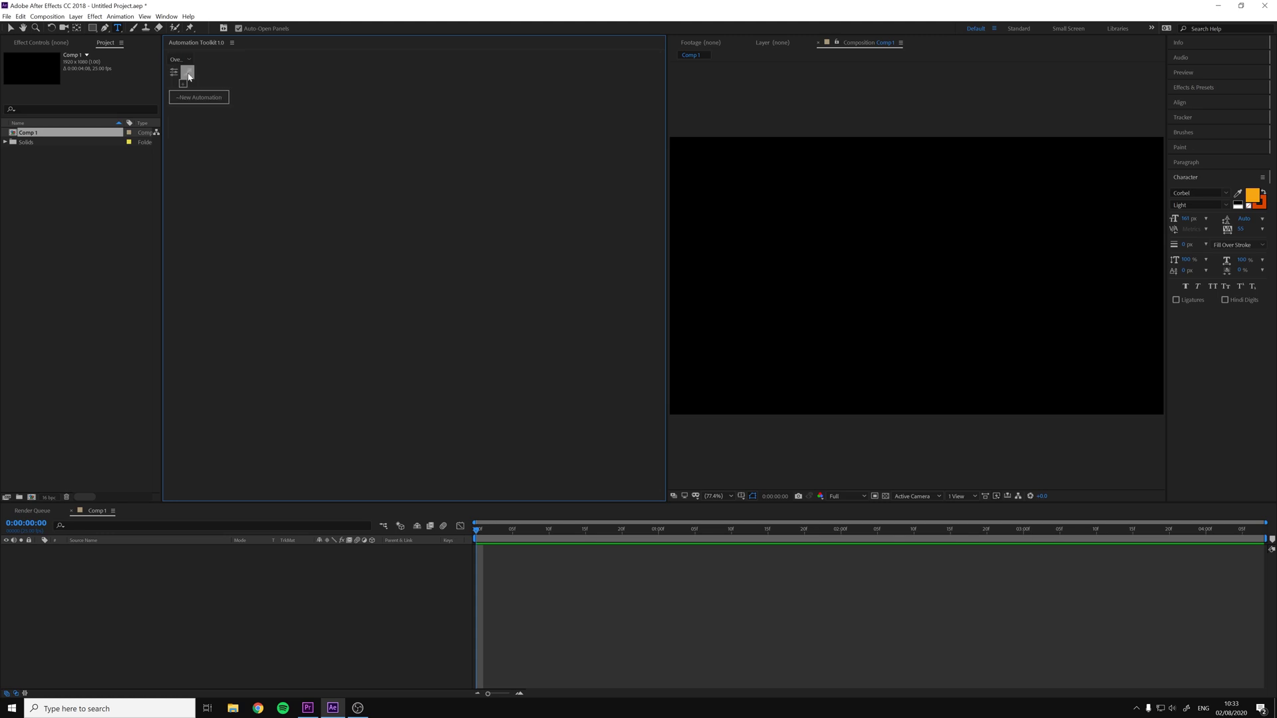
Look over the script usage and line type explanations in the toolkit preferences' Help section, and close the preferences without changes.
click(188, 72)
click(419, 177)
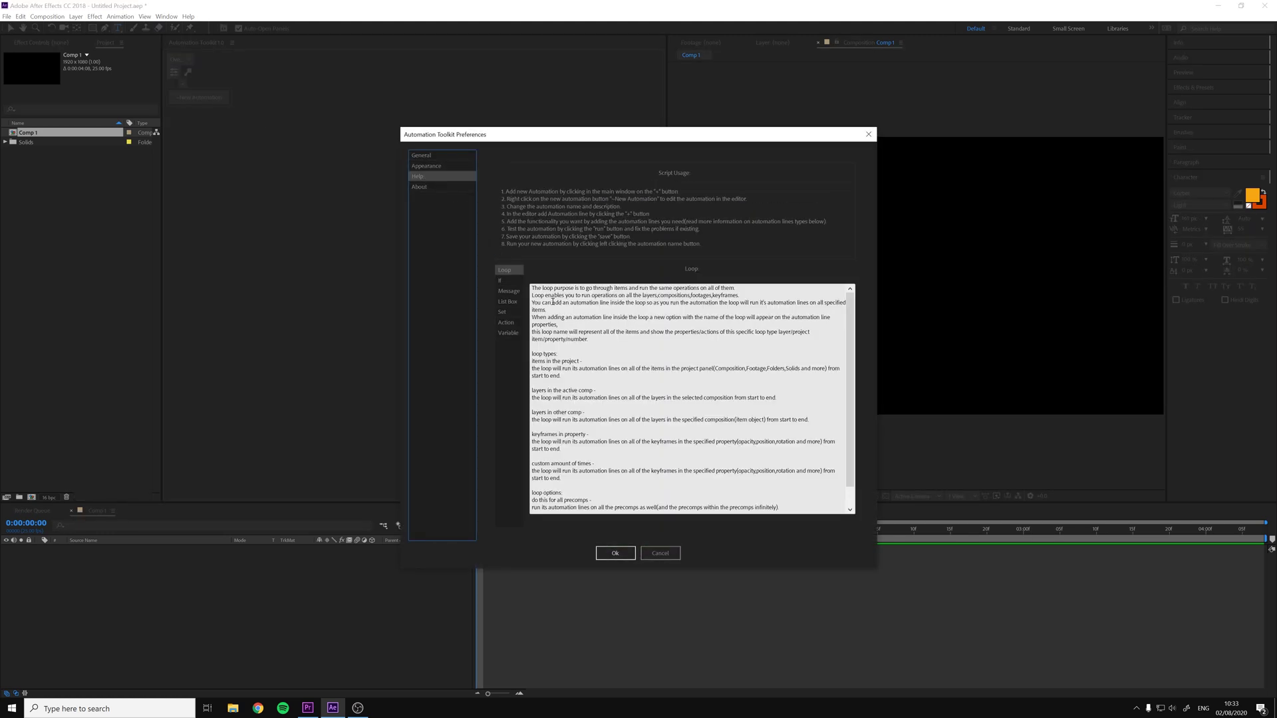
click(660, 552)
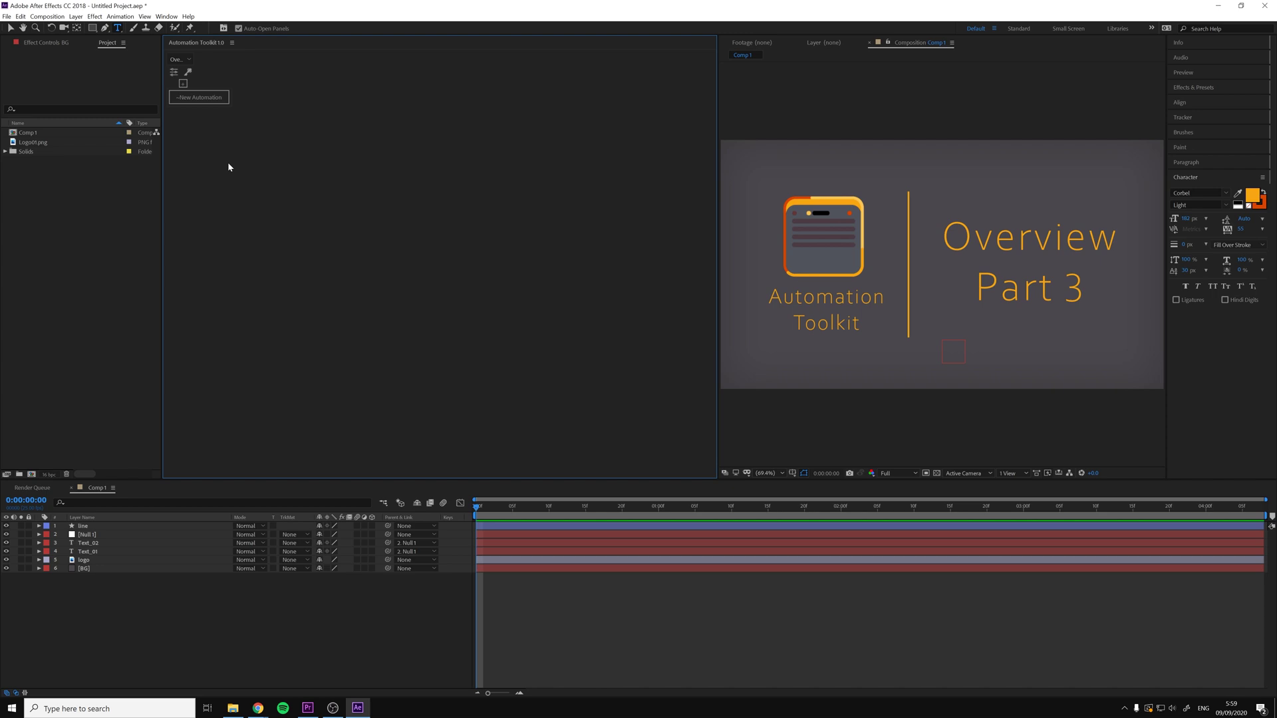
Open the New Automation entry for editing and delete that automation.
right_click(216, 103)
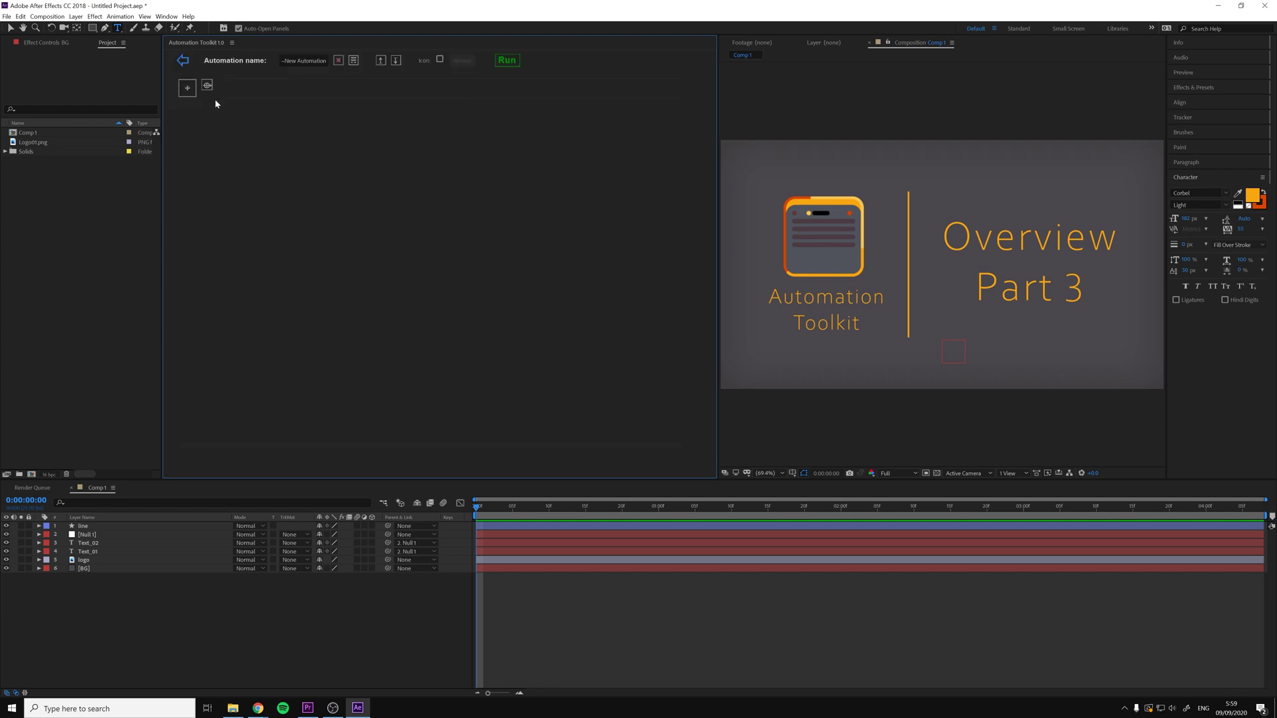
click(338, 62)
click(660, 392)
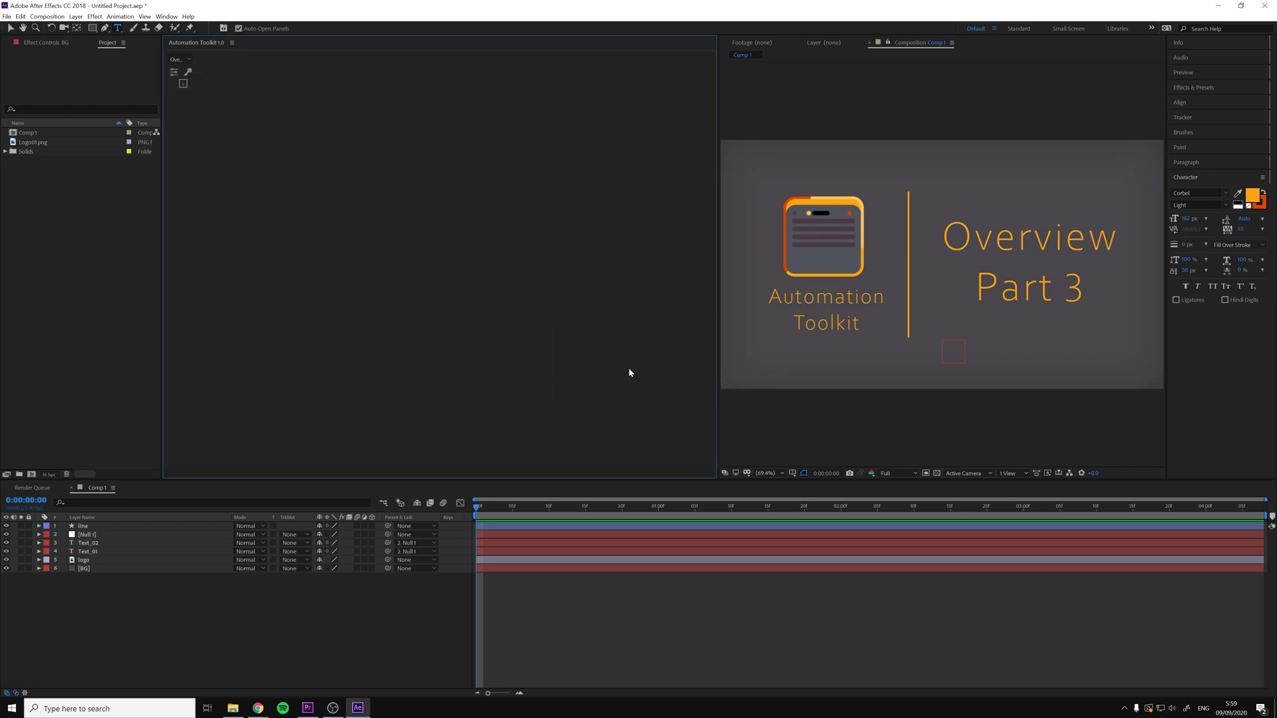
Create a new automation and add a loop line that runs over the layers in the active comp.
click(184, 85)
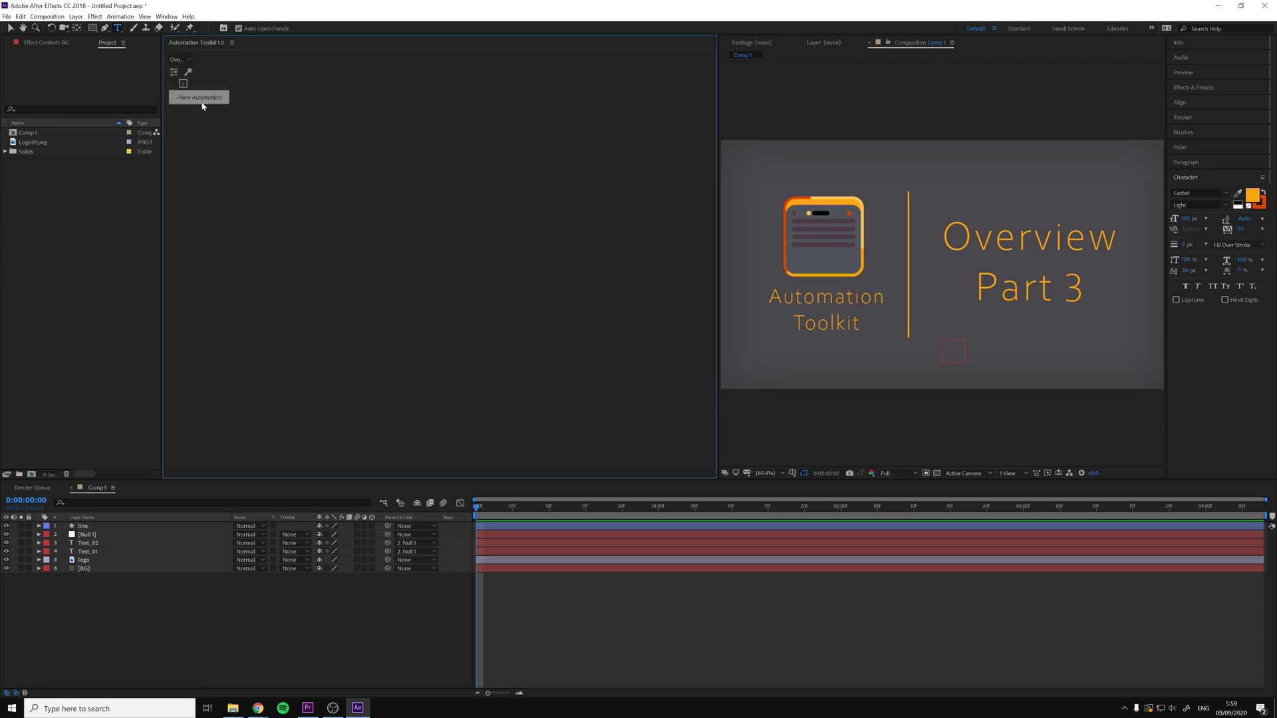
click(203, 100)
click(188, 88)
click(192, 99)
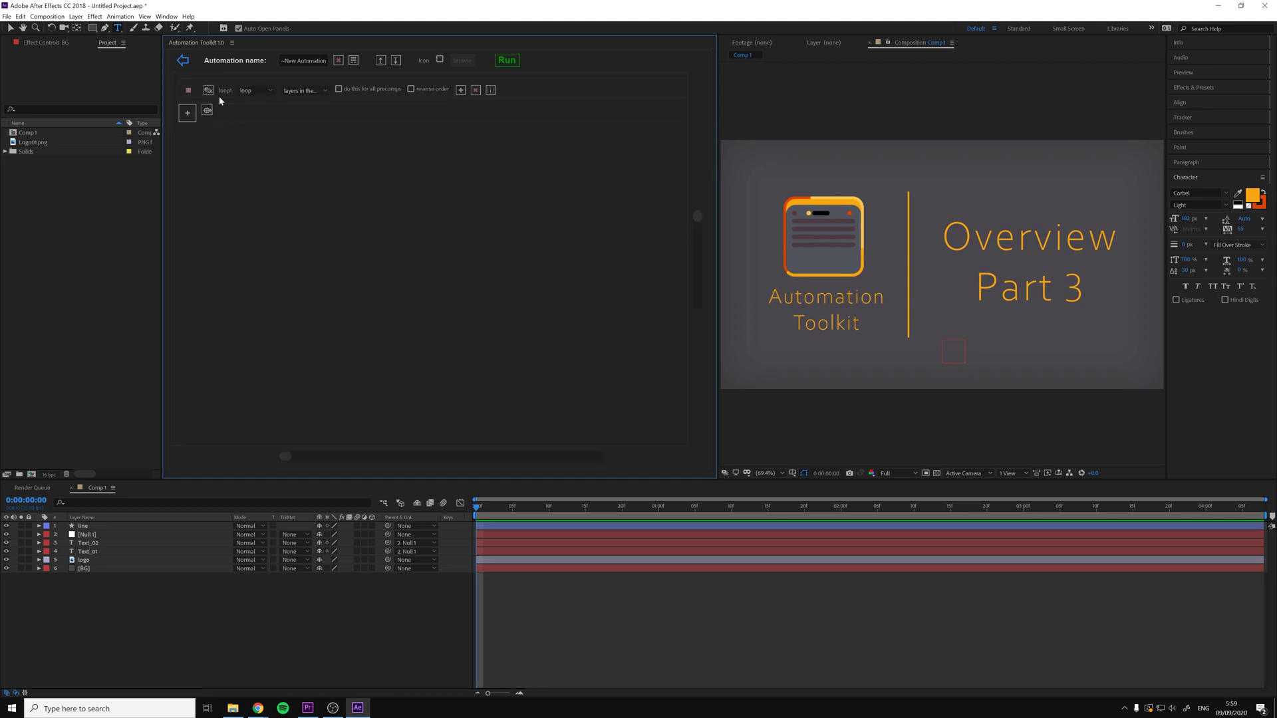
click(326, 91)
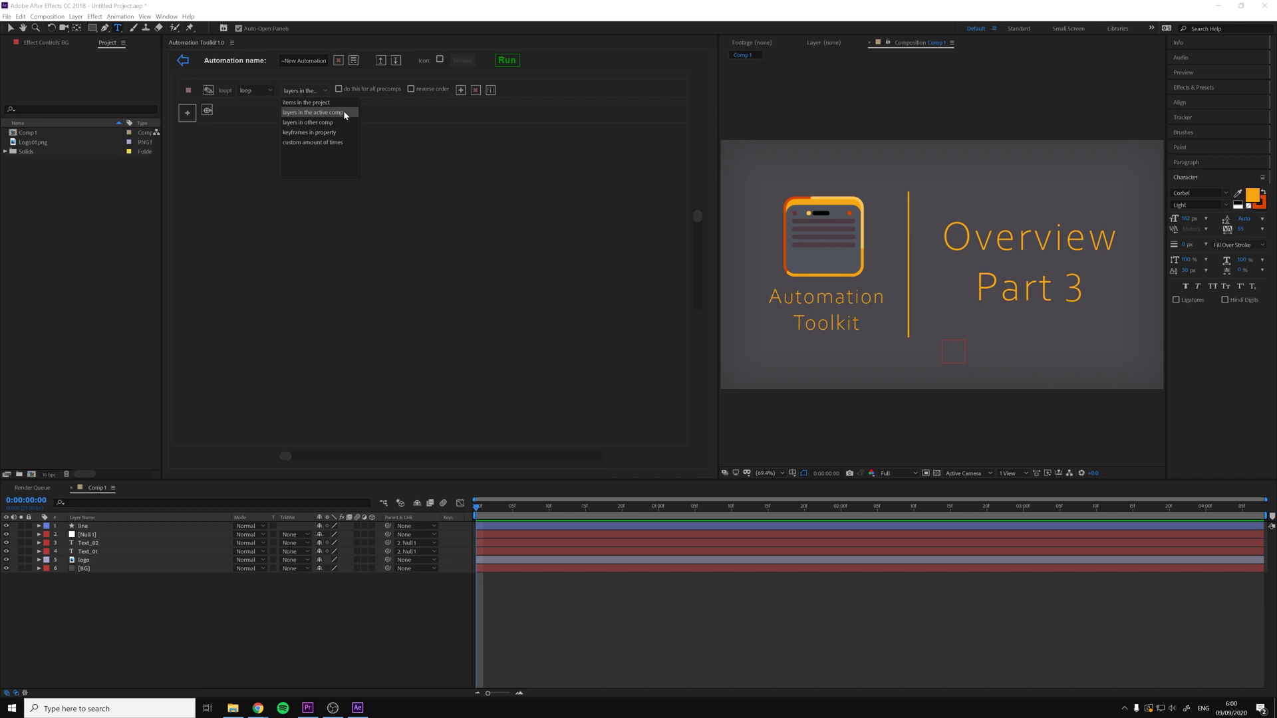
click(343, 113)
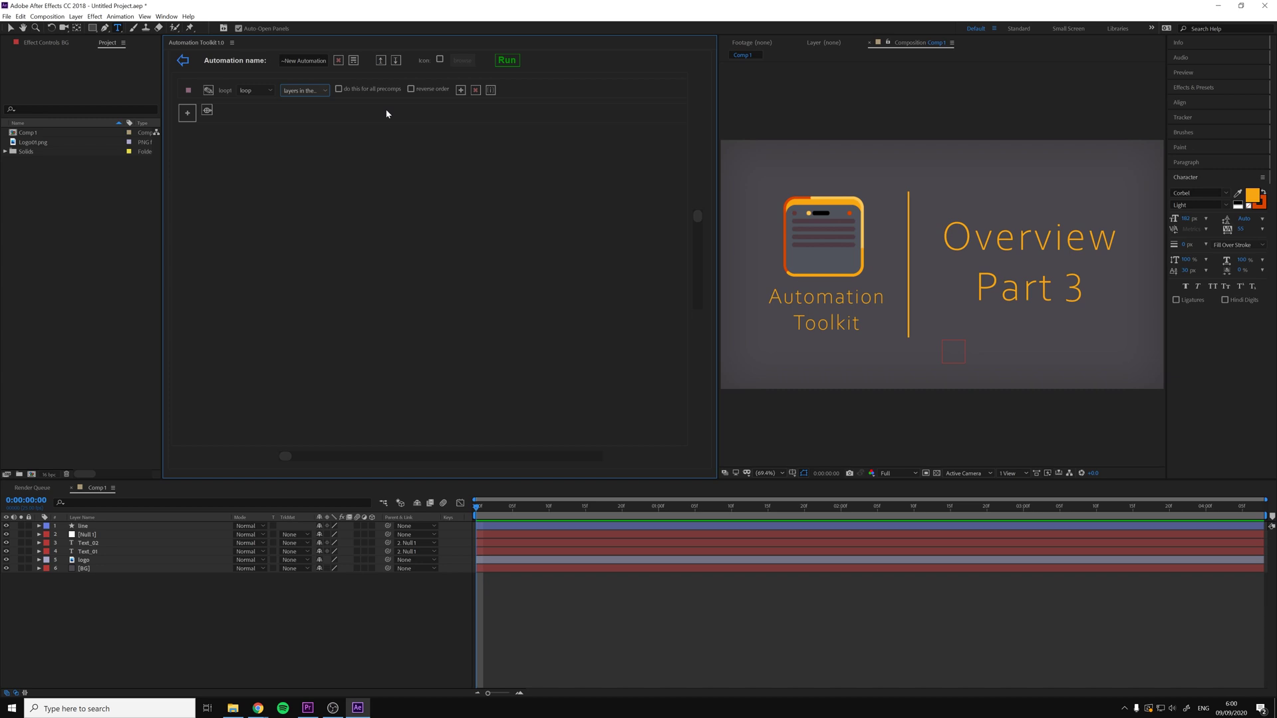
Nest a set line inside the loop and choose the looped layer's name as the property it changes.
click(460, 90)
click(276, 116)
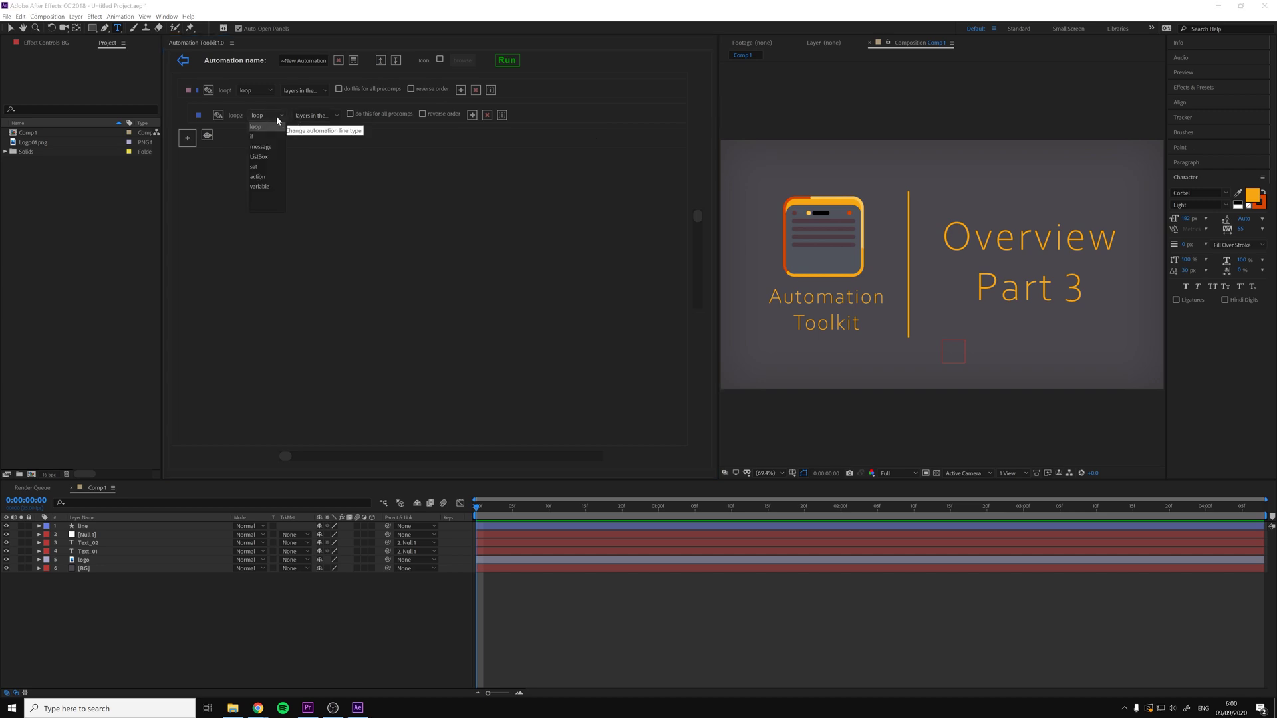
click(260, 167)
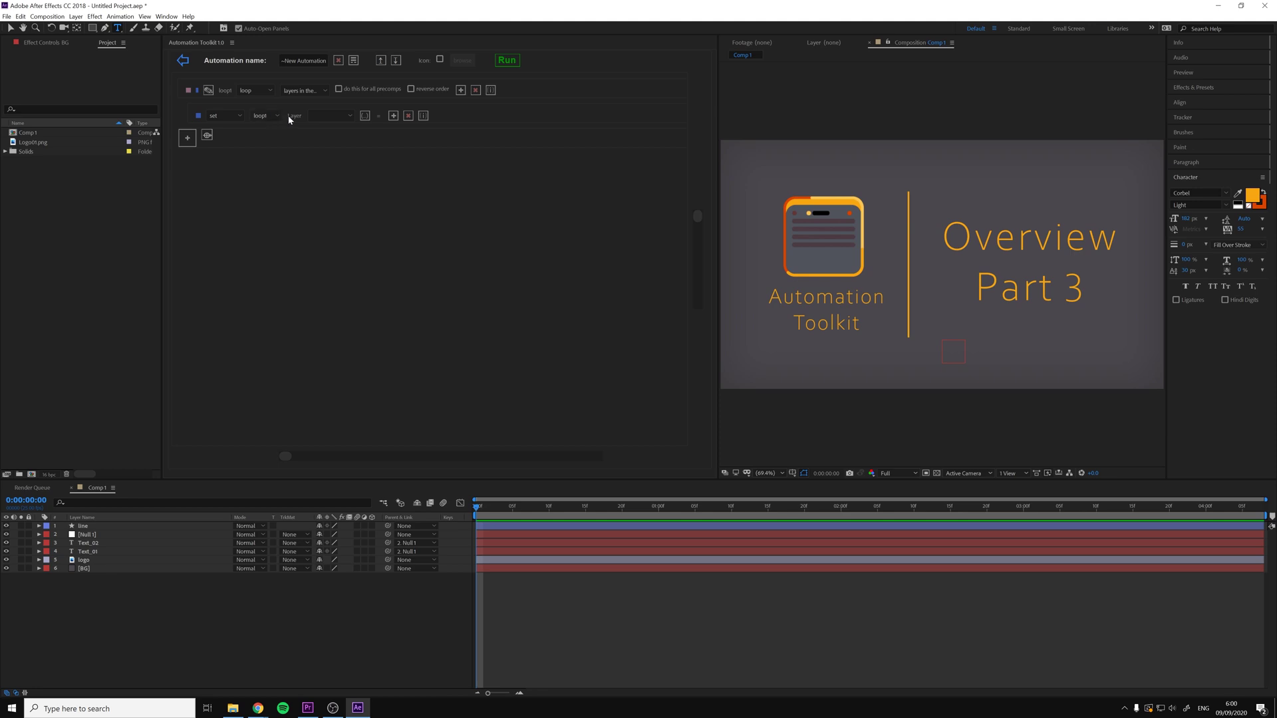
click(349, 116)
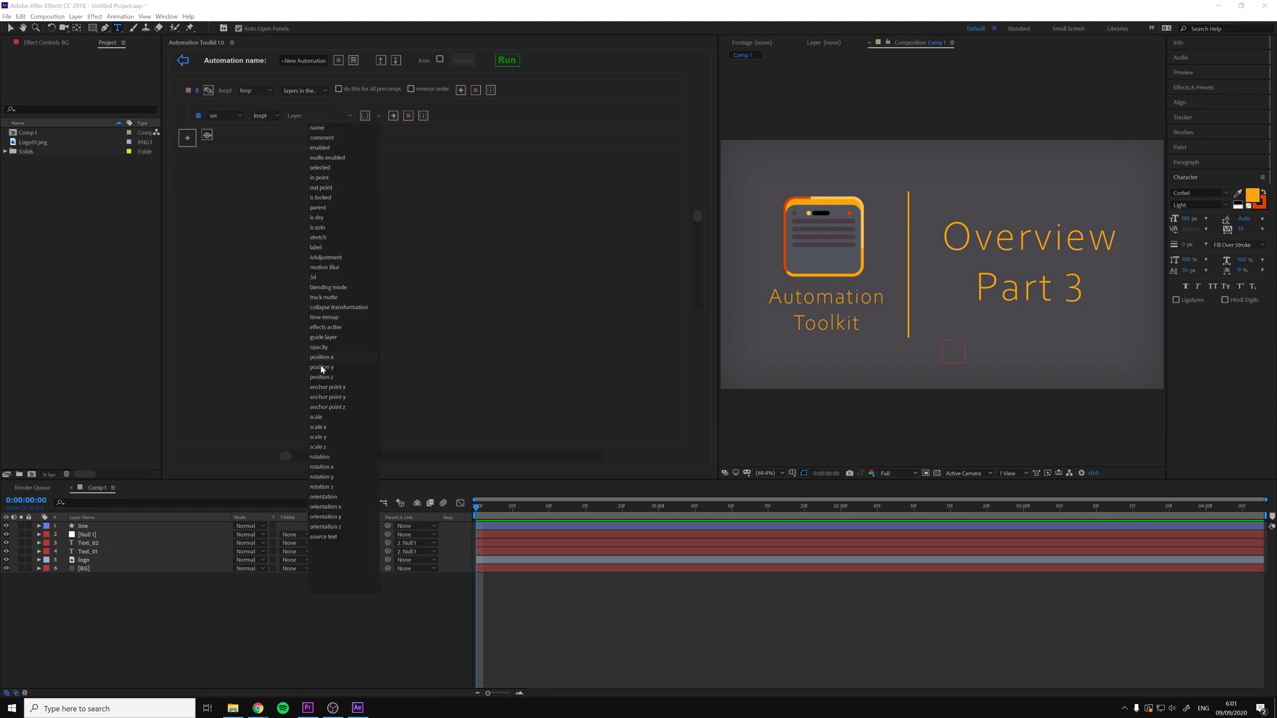
click(322, 453)
click(349, 112)
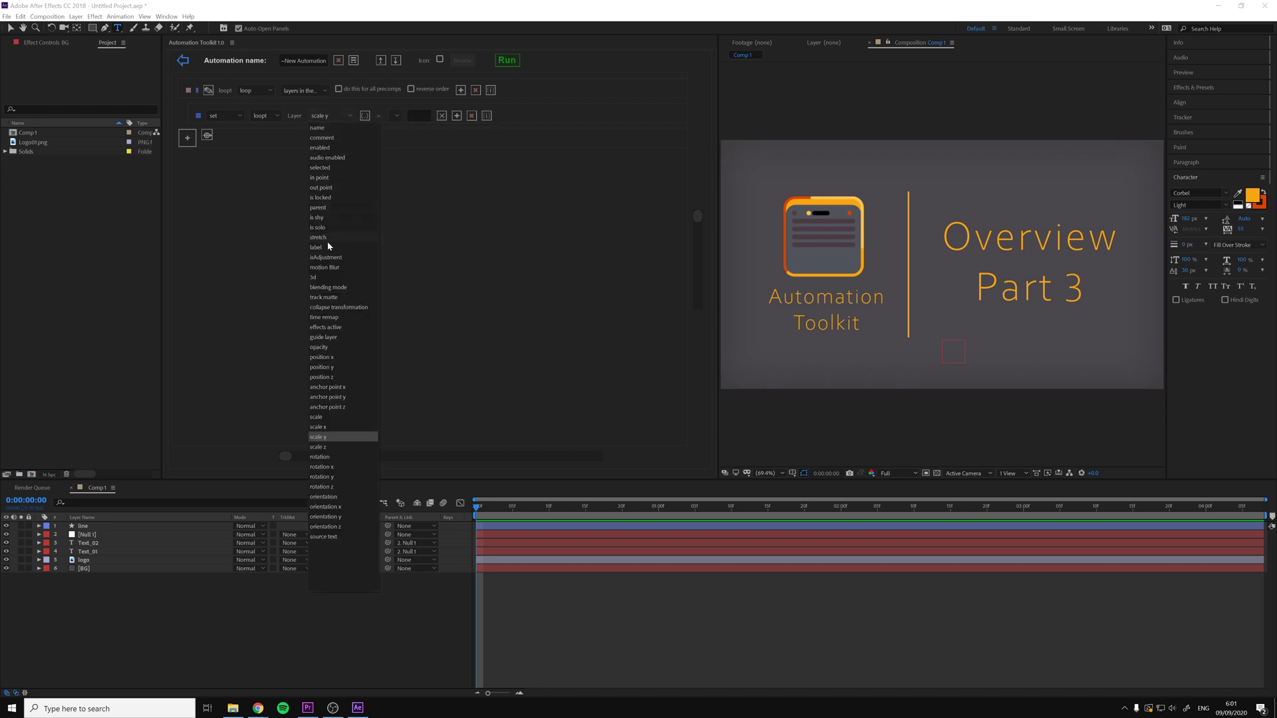
click(328, 129)
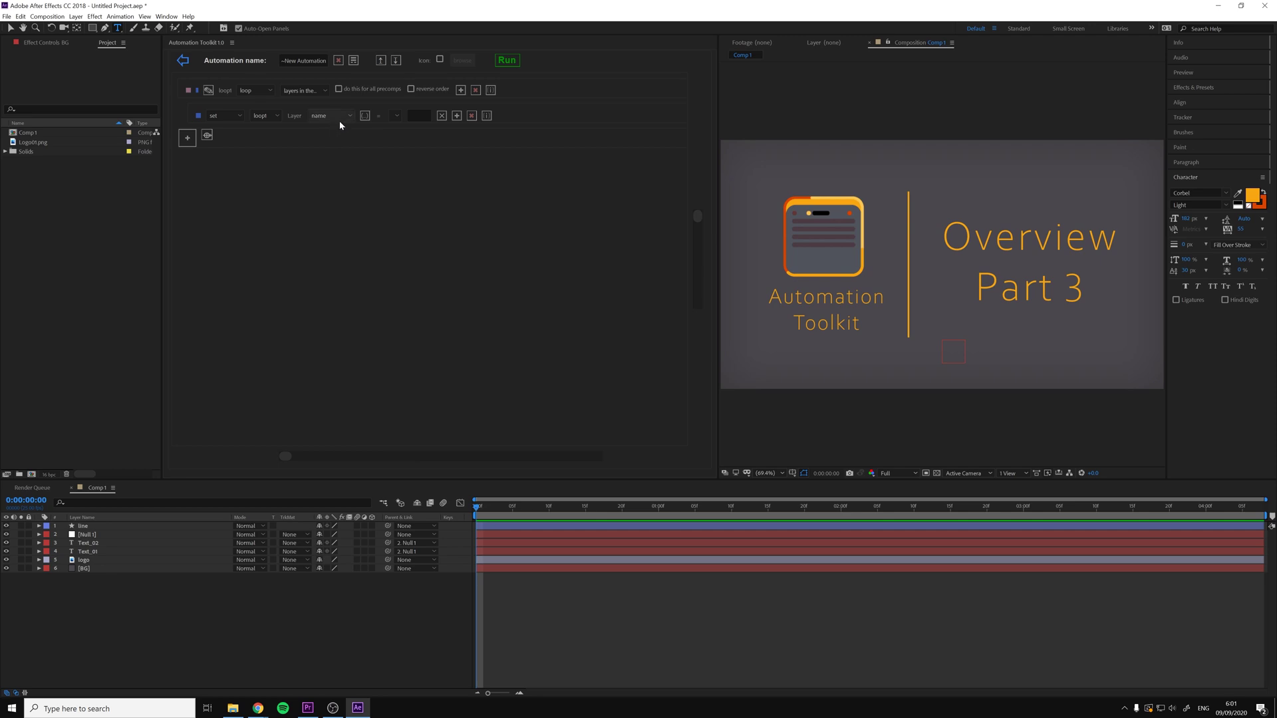
Enter 123 as the custom name value, run the automation and check the layer names in the timeline.
click(397, 116)
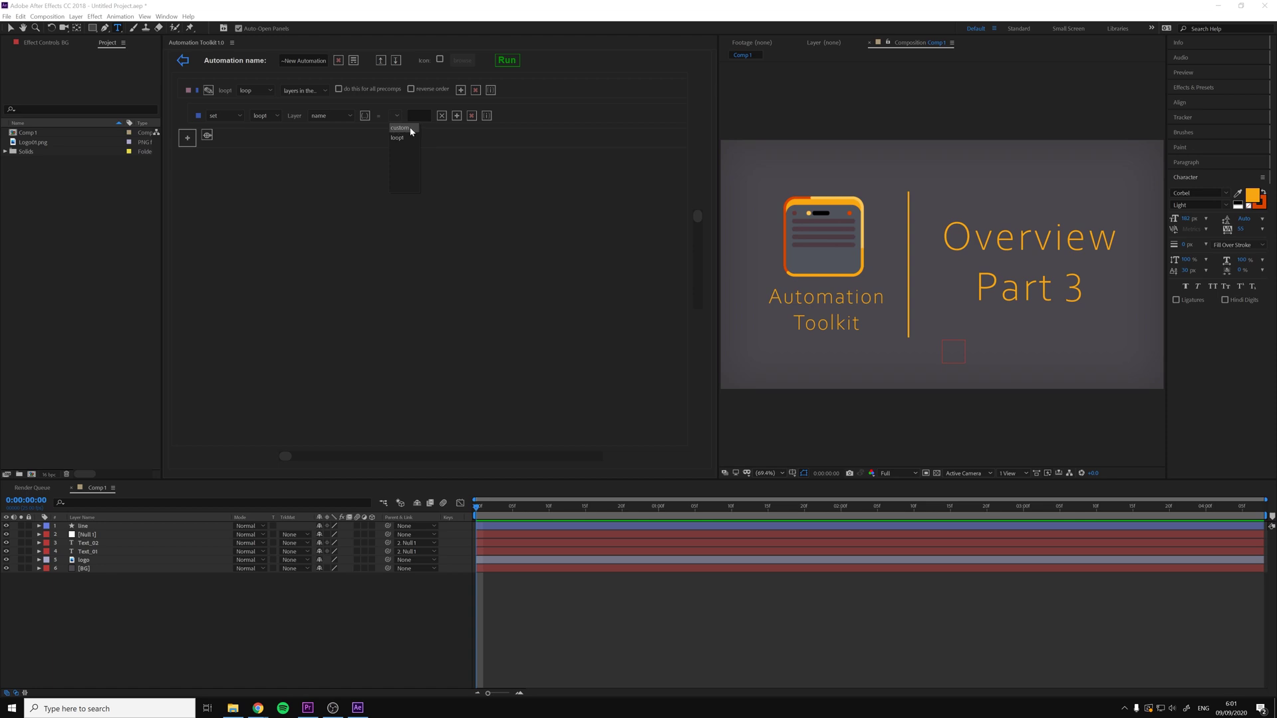
click(420, 116)
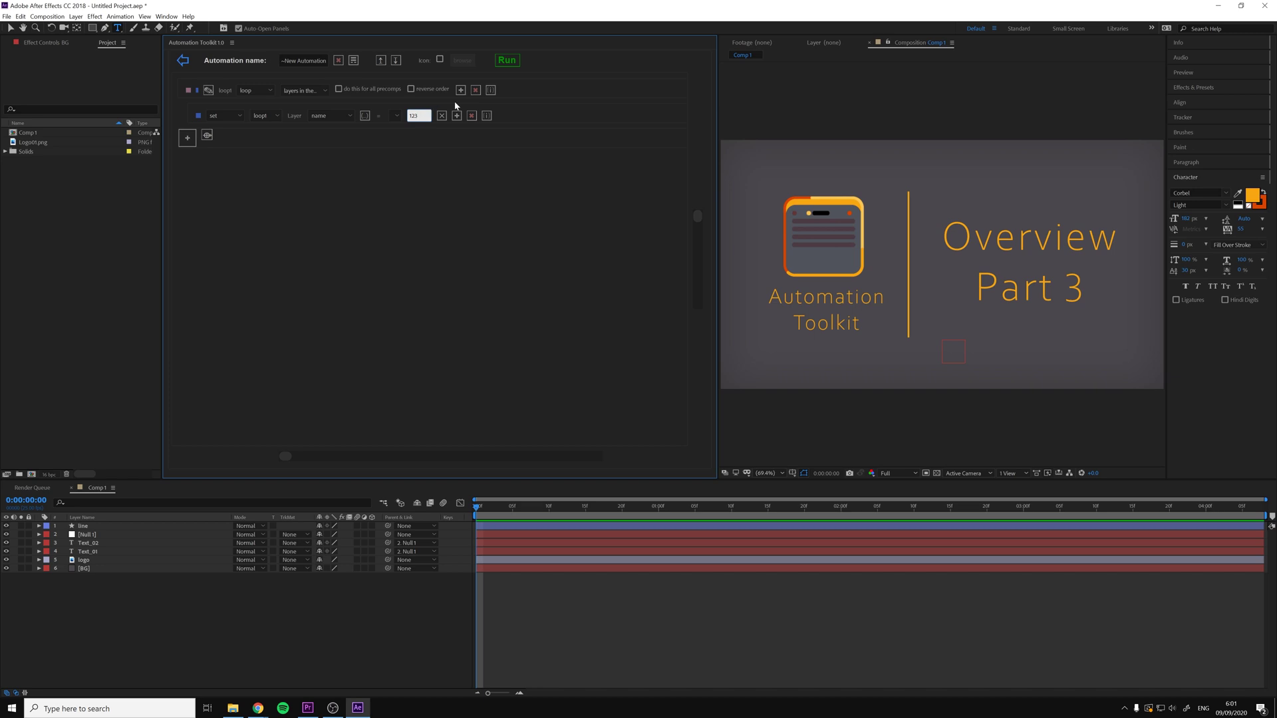
click(507, 60)
click(101, 518)
click(100, 519)
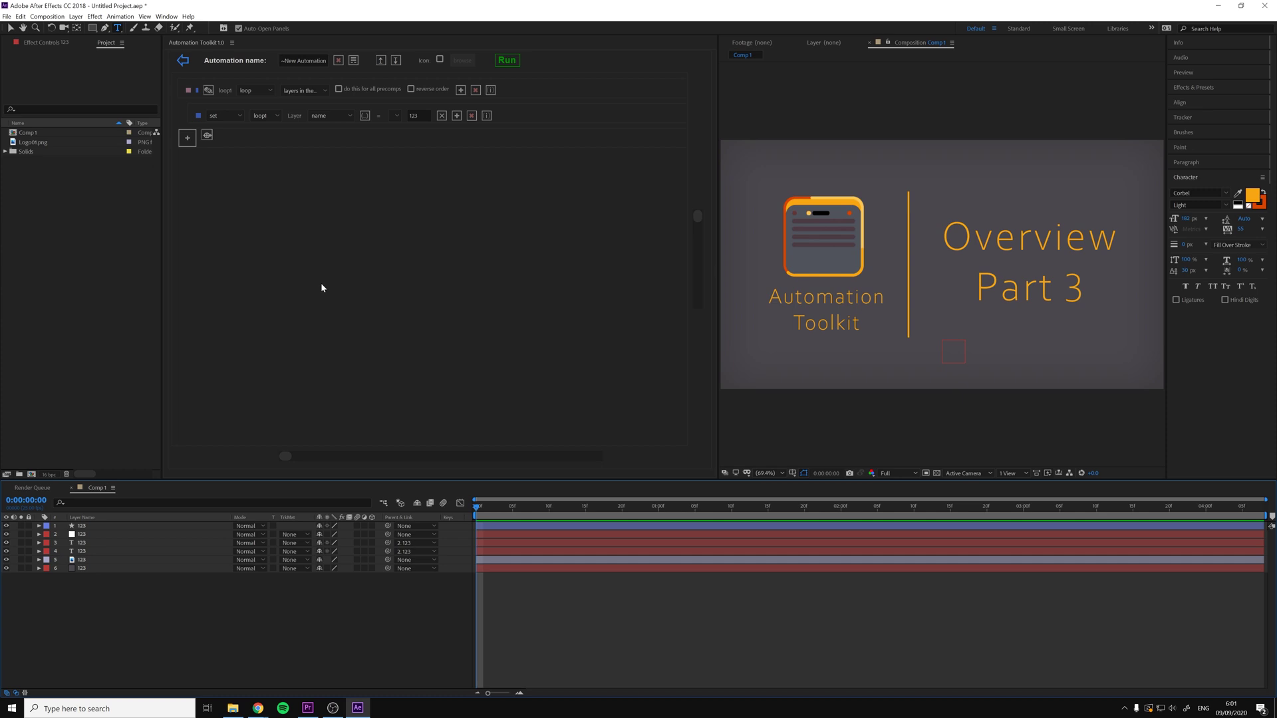
click(409, 152)
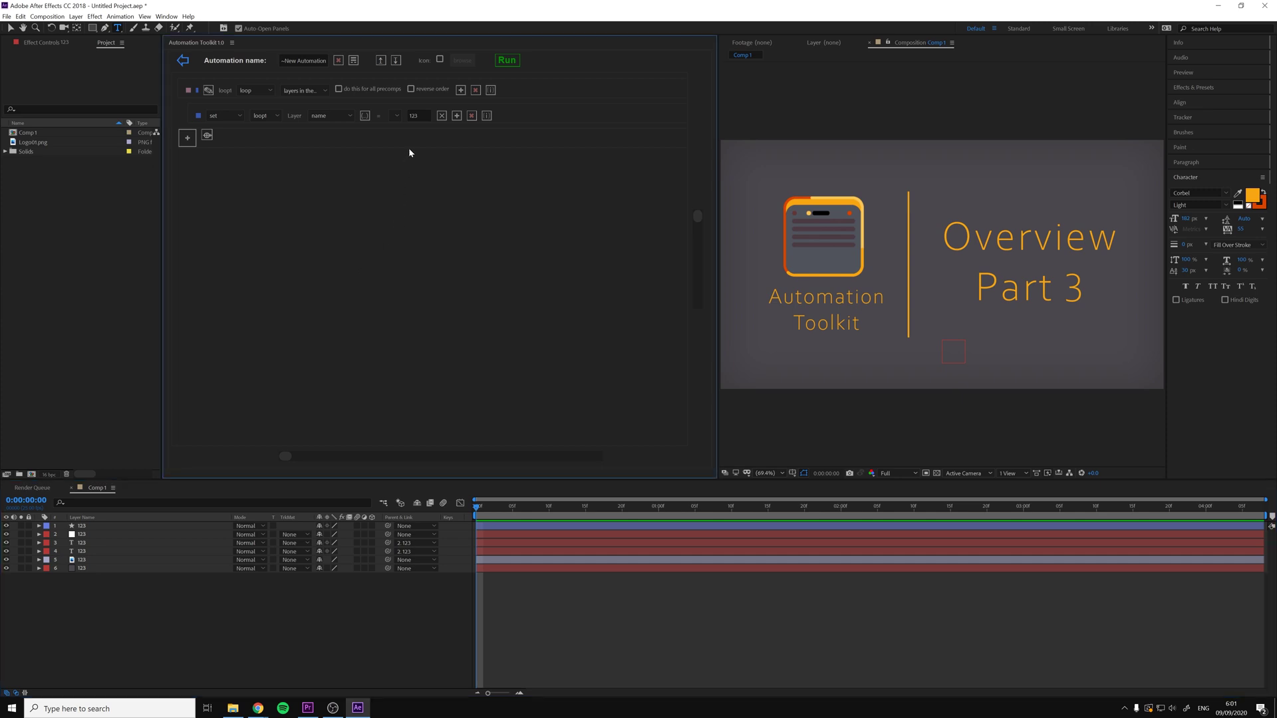
Add a second value to the set line that appends the looped layer's own name to the custom text.
click(456, 115)
click(483, 117)
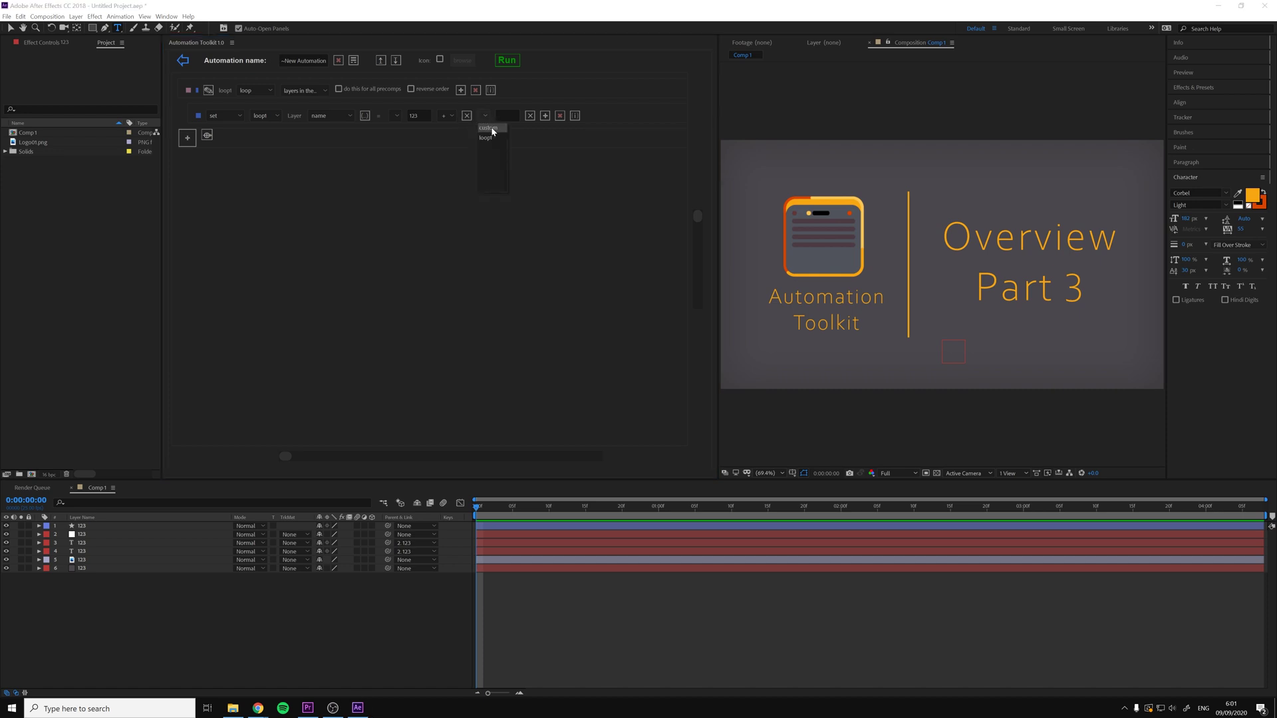
click(491, 139)
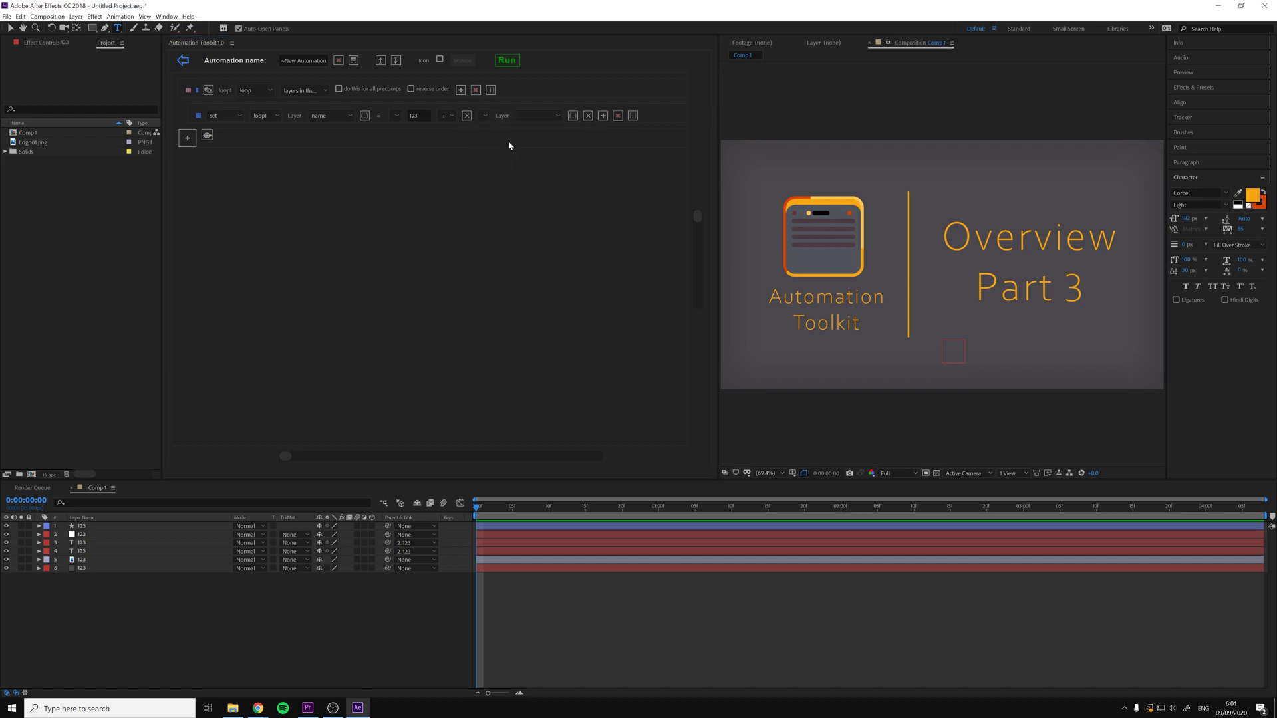
click(557, 117)
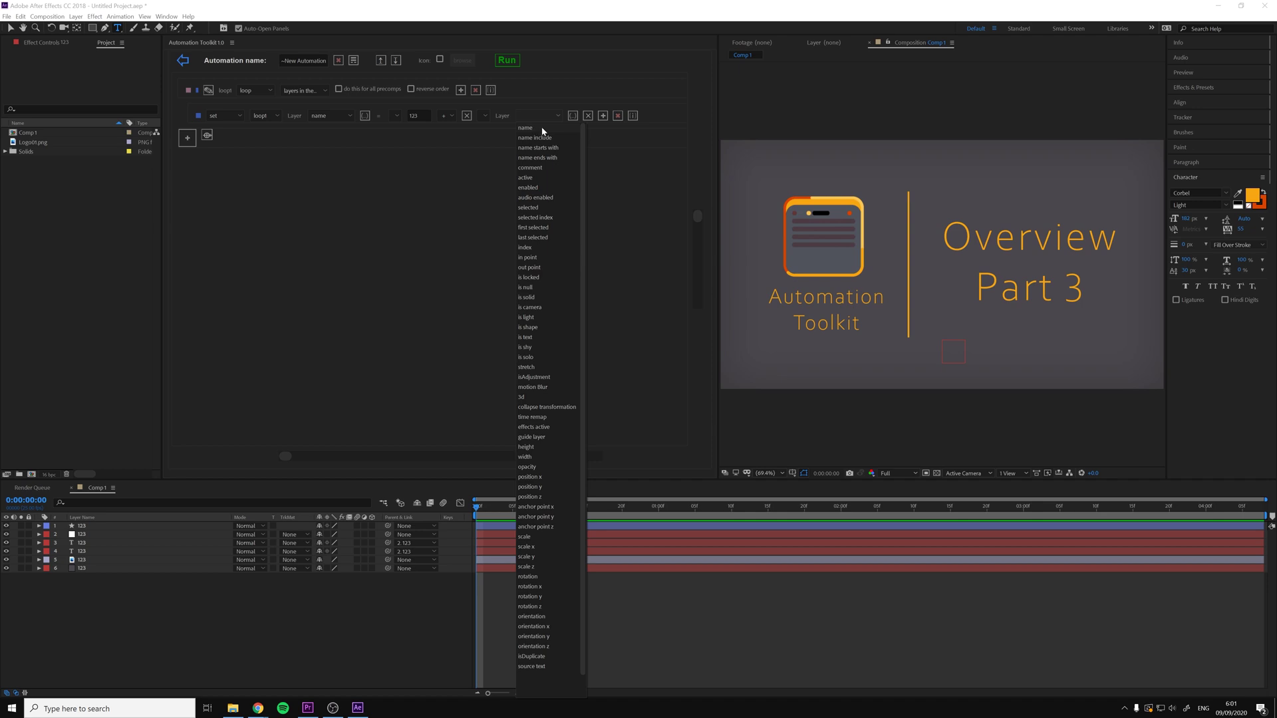
click(540, 129)
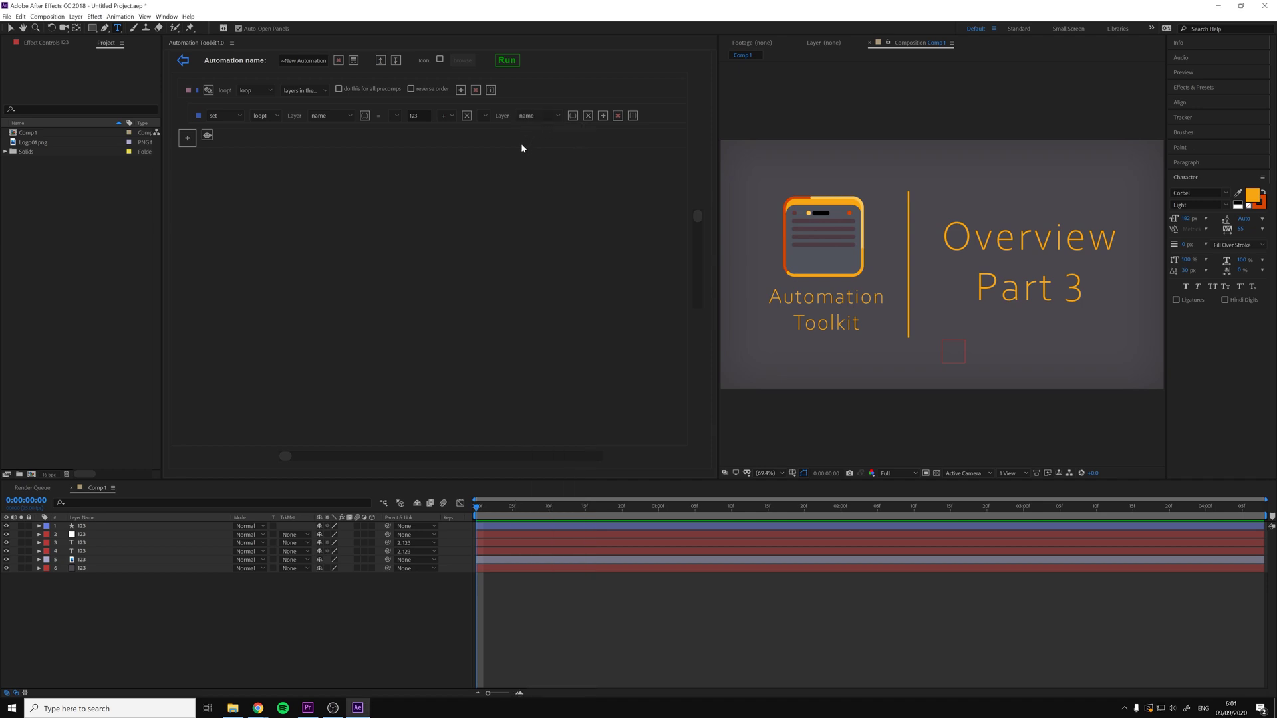
Run the automation with the combined name values and undo the layer renaming.
click(509, 64)
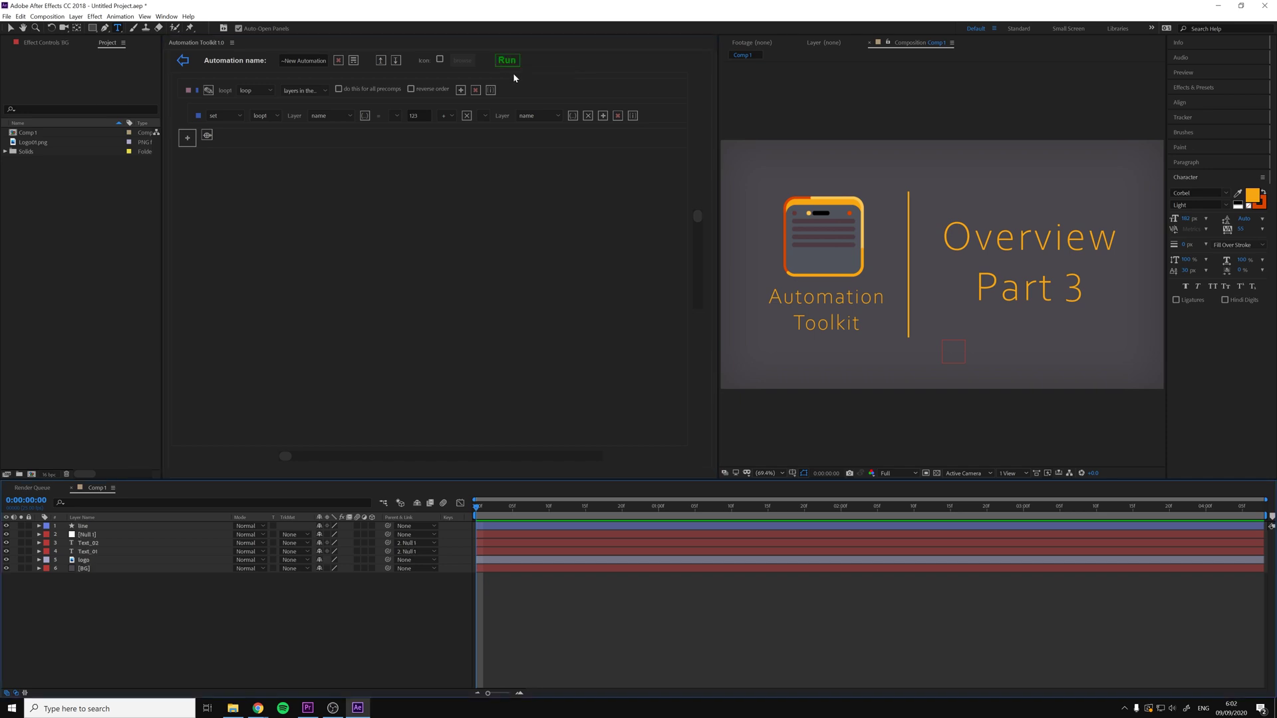
click(510, 64)
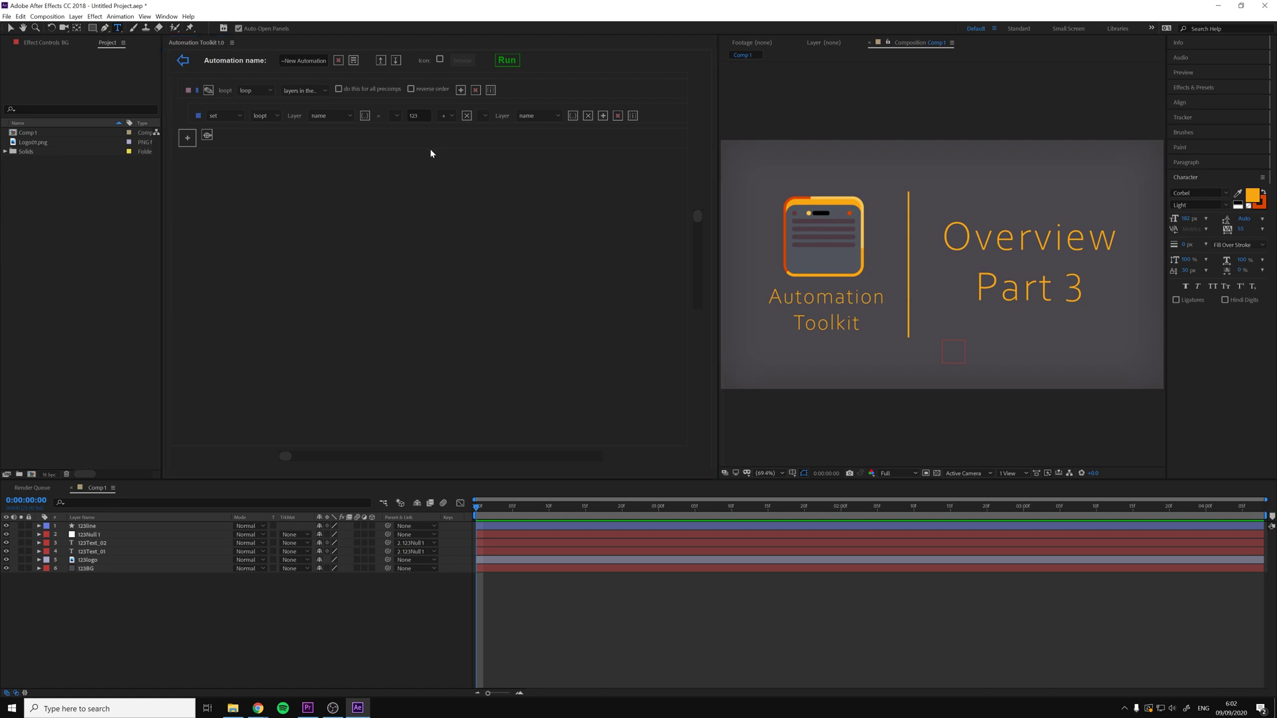
key(ctrl+z)
Change the custom prefix text in the set line to Comp 1 and run the automation.
text(Comp1)
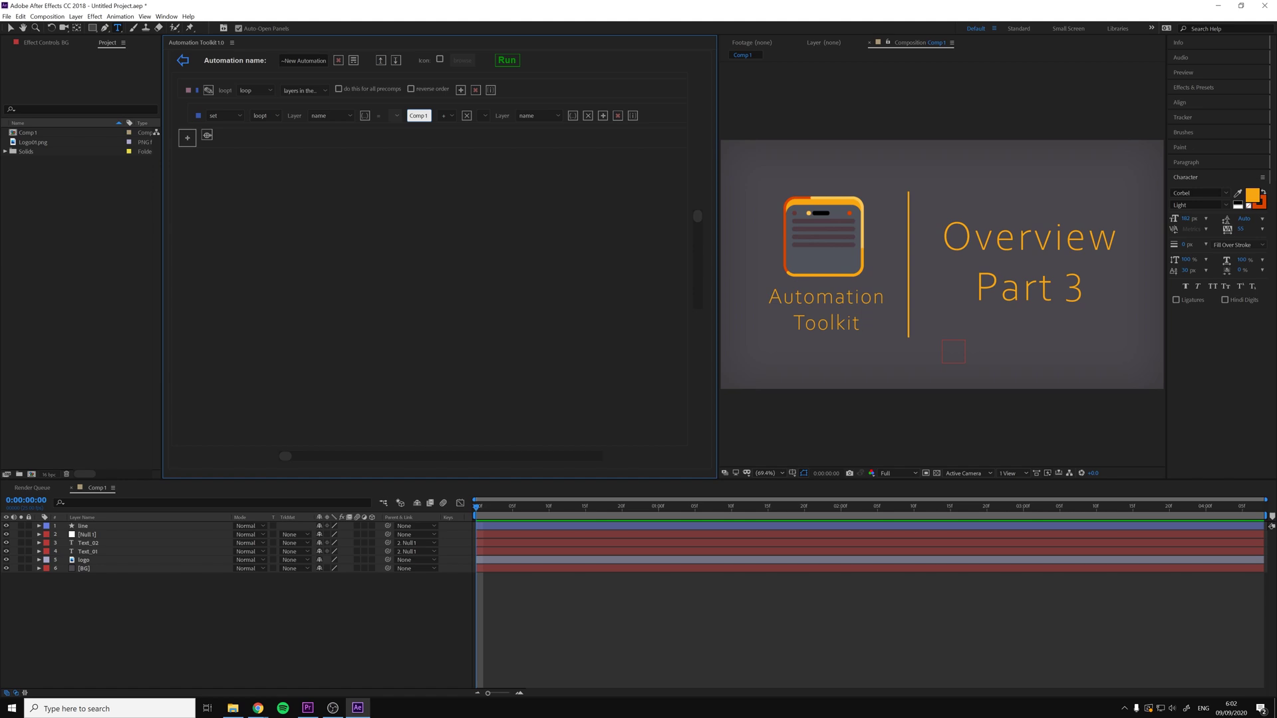
click(508, 64)
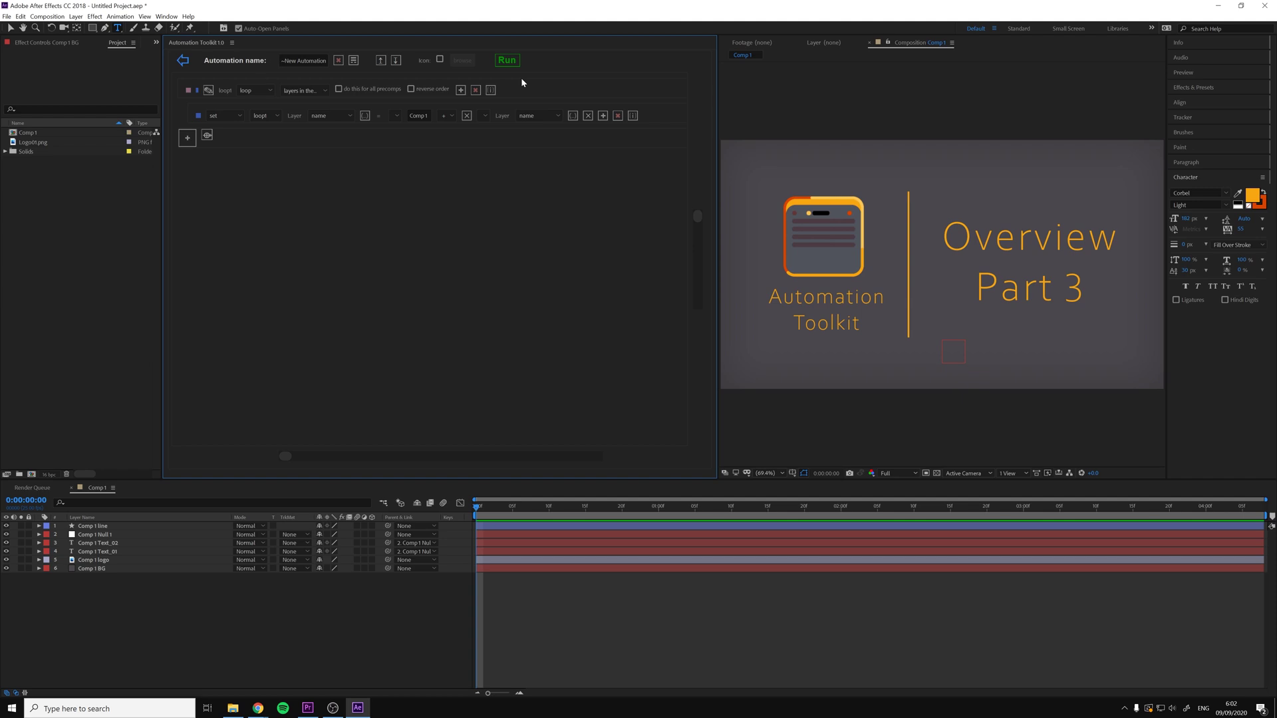
click(299, 176)
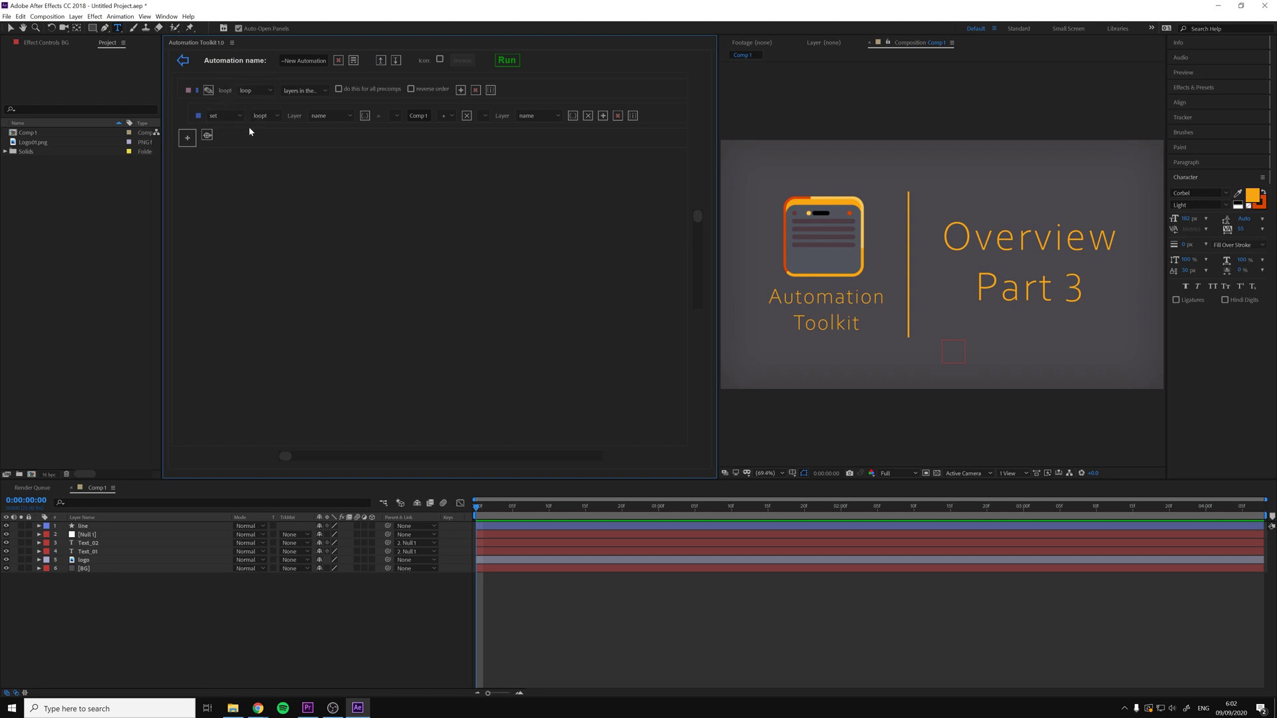
Insert a new loop line above the existing loop and nest a variable line inside it.
click(207, 136)
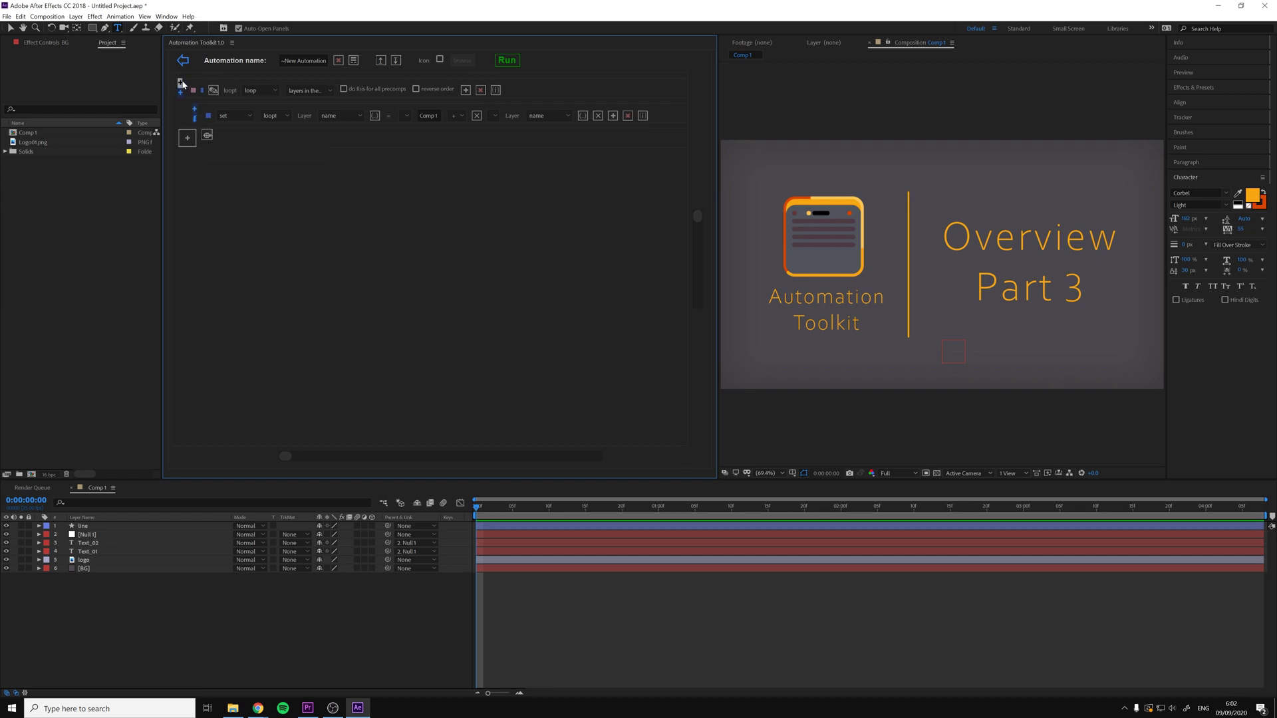
click(179, 86)
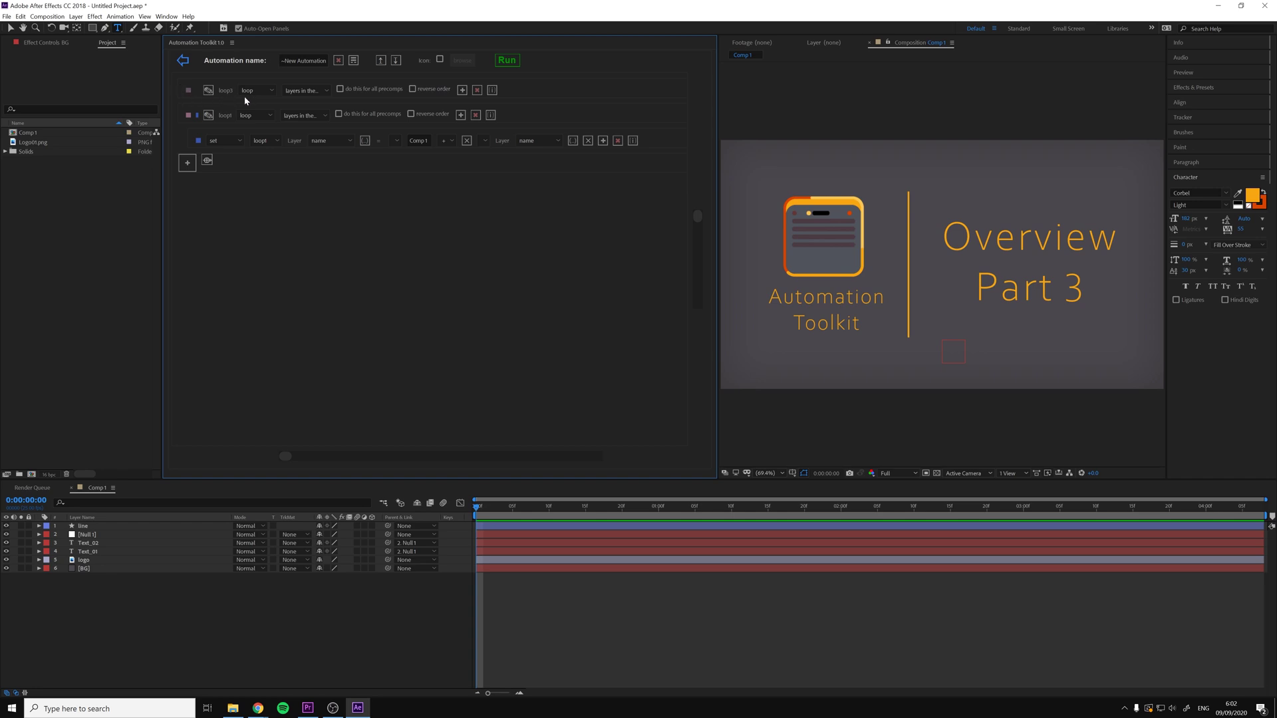
click(462, 90)
click(275, 116)
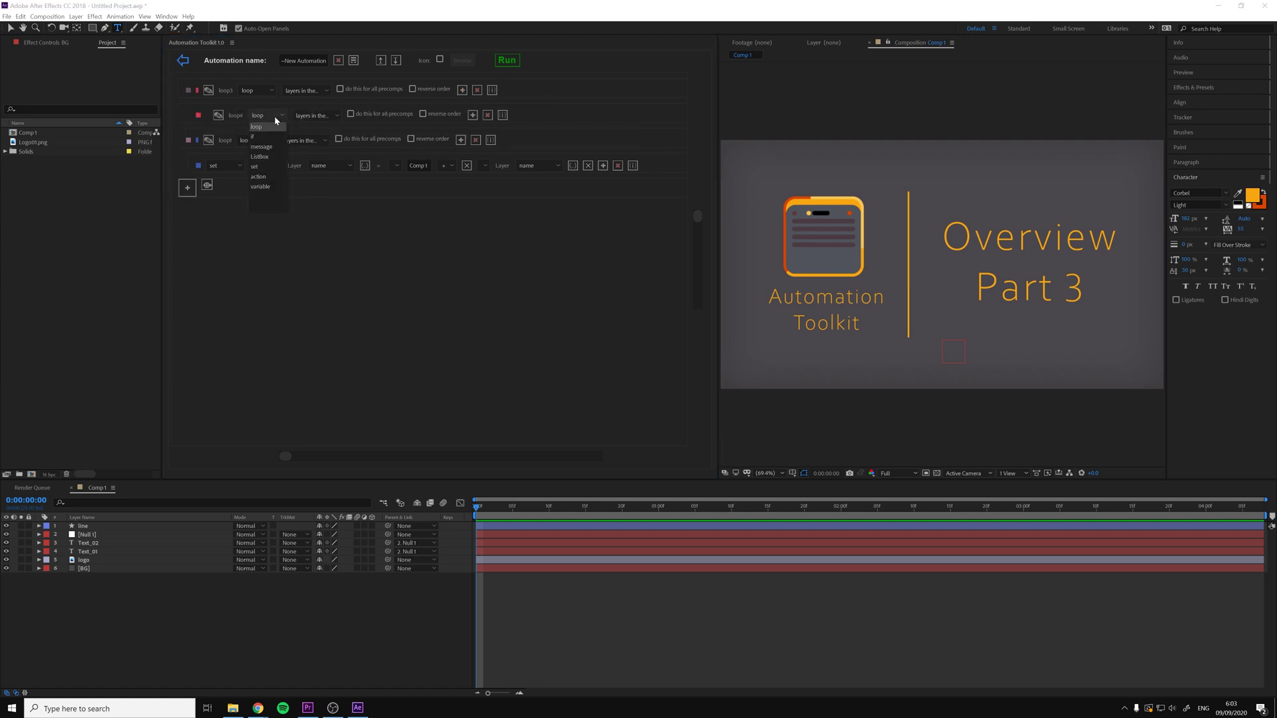
click(261, 186)
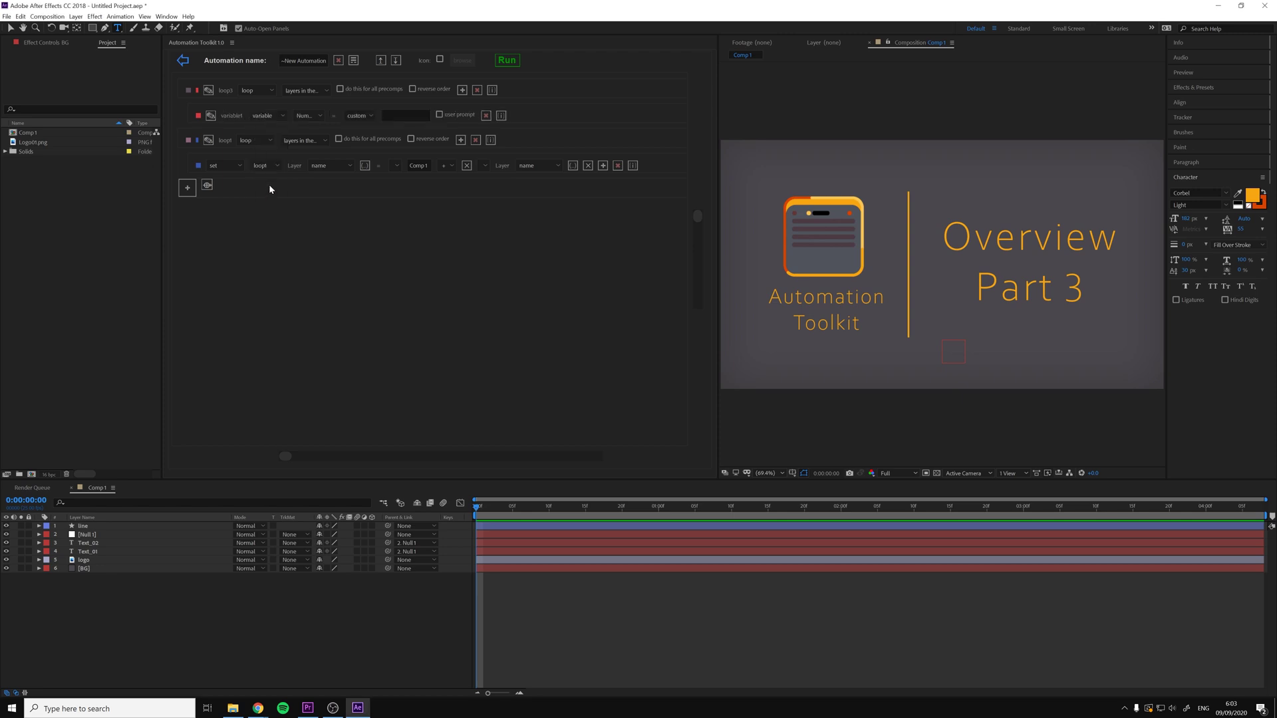
Rename the nested variable as Composition.
click(210, 115)
text(Composition)
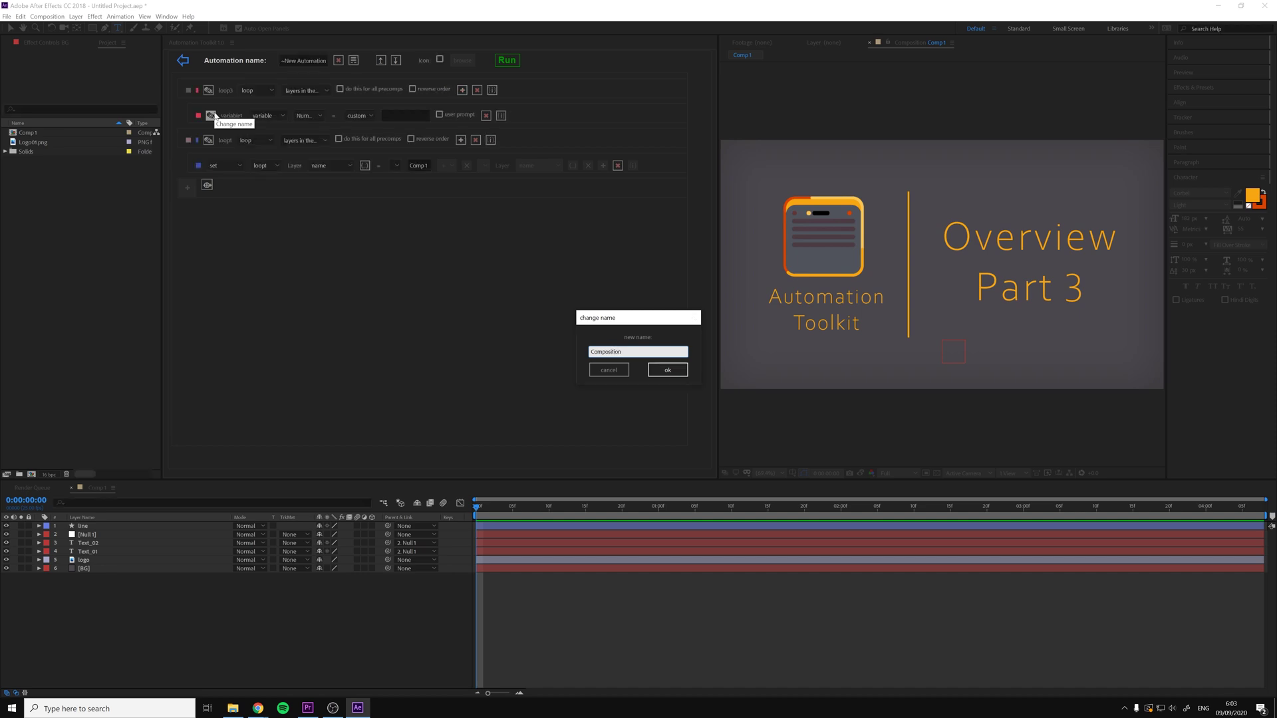
key(Return)
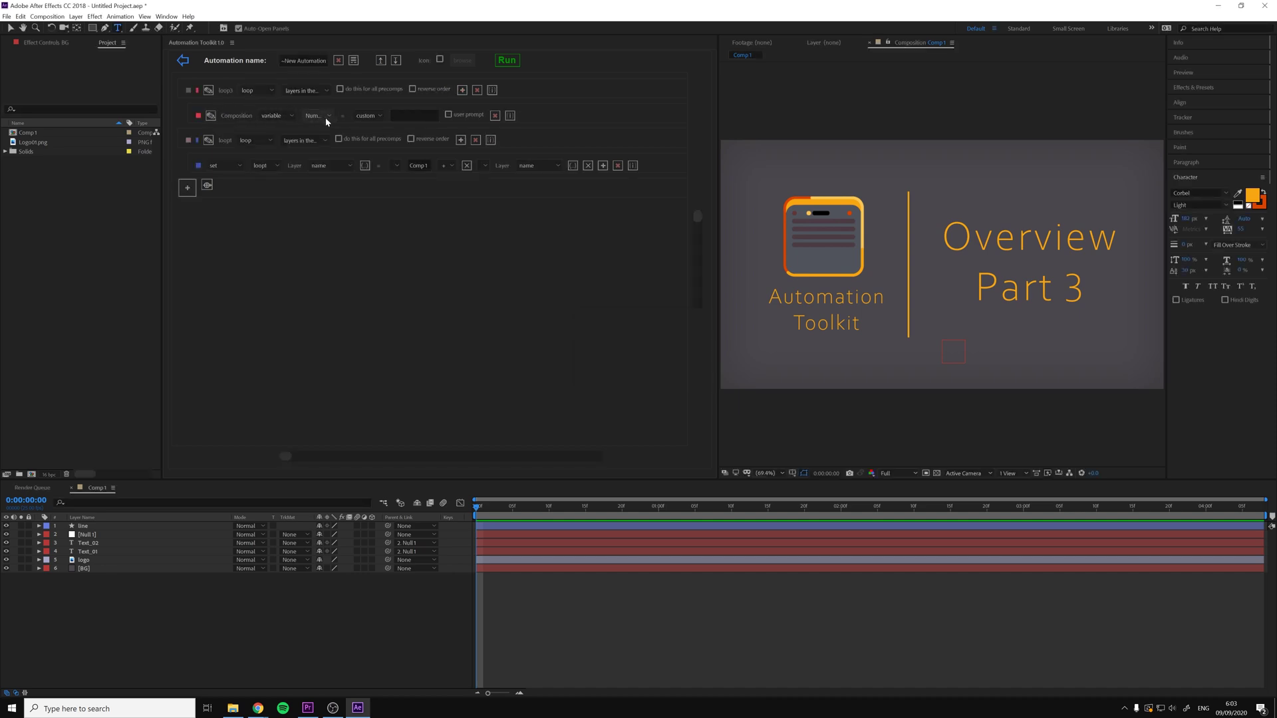
Define the Composition variable as an Item taken from the containing comp of the upper loop's layer.
click(329, 115)
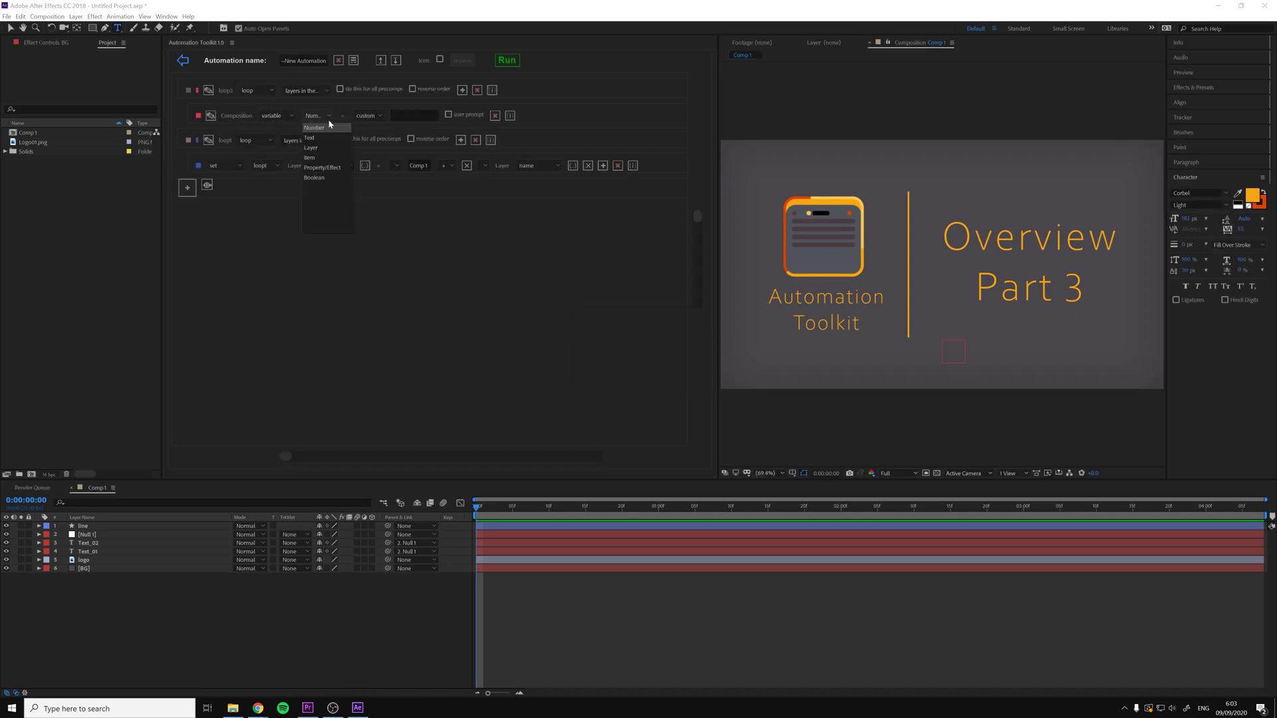
click(329, 158)
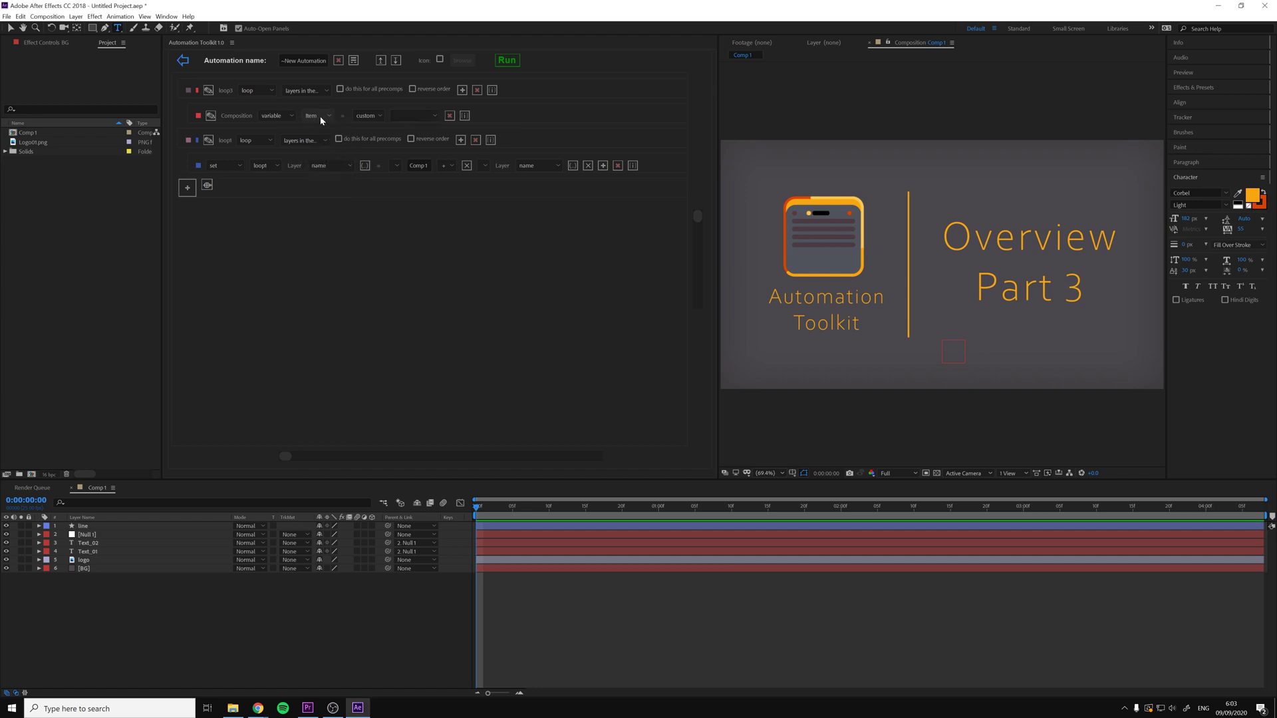
click(380, 118)
click(369, 137)
click(442, 118)
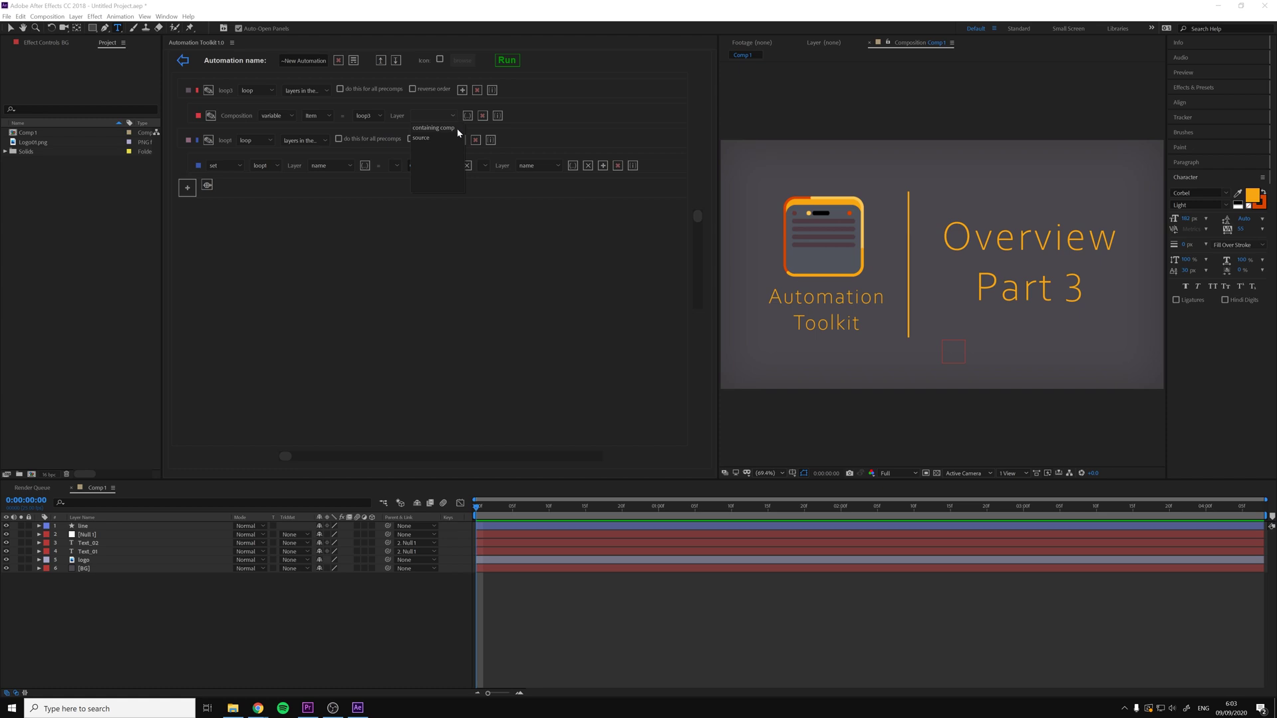
click(458, 128)
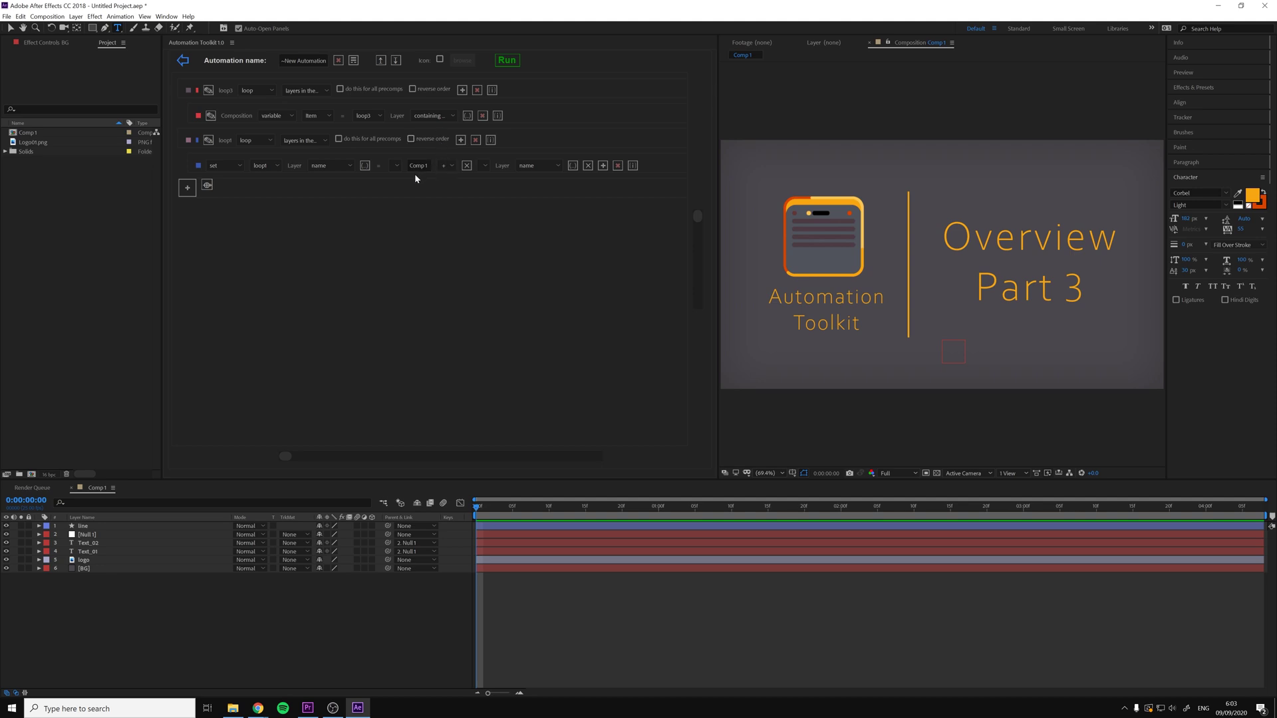
Replace the set line's custom prefix with the Composition item's name, then run the automation and undo the layer renaming.
click(395, 166)
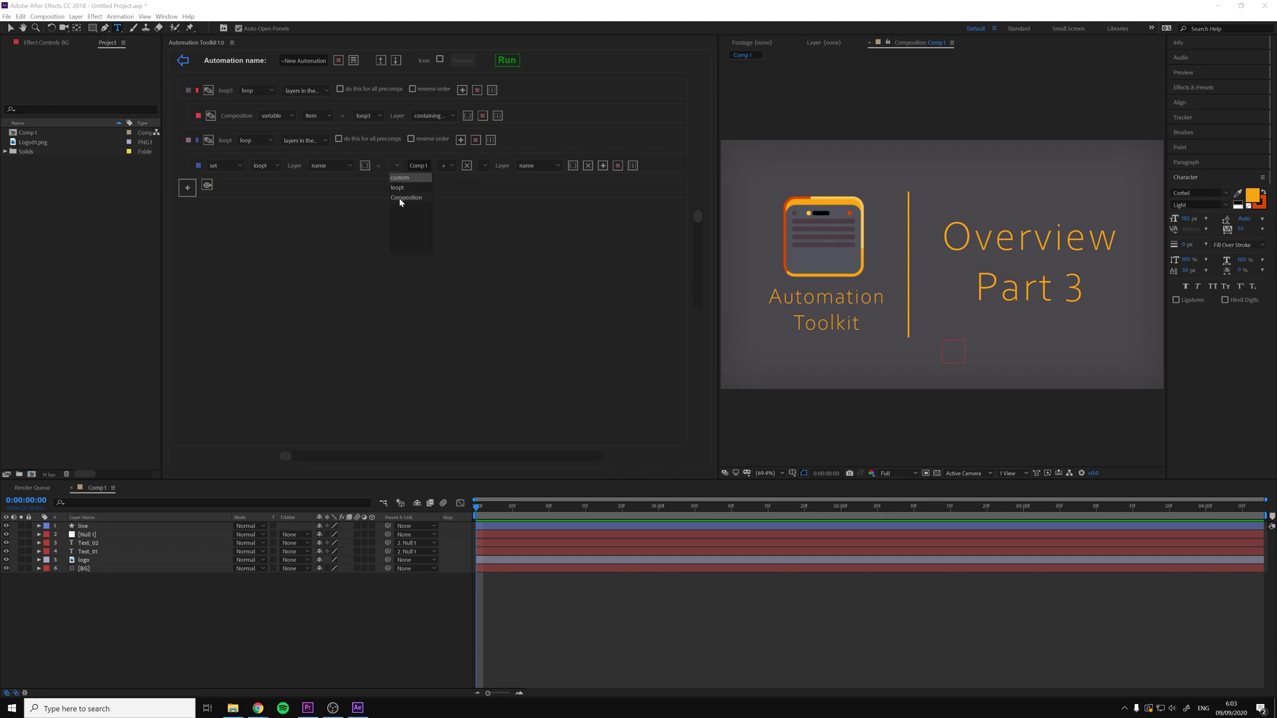
click(404, 198)
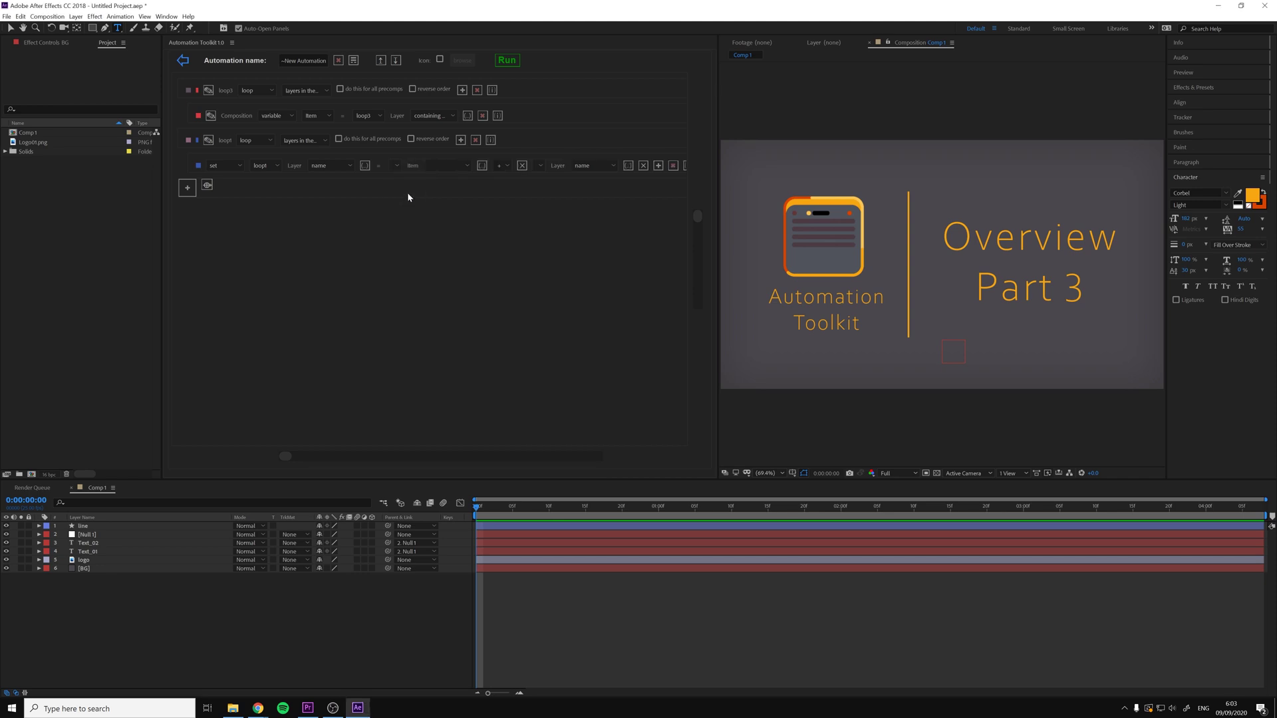
click(456, 171)
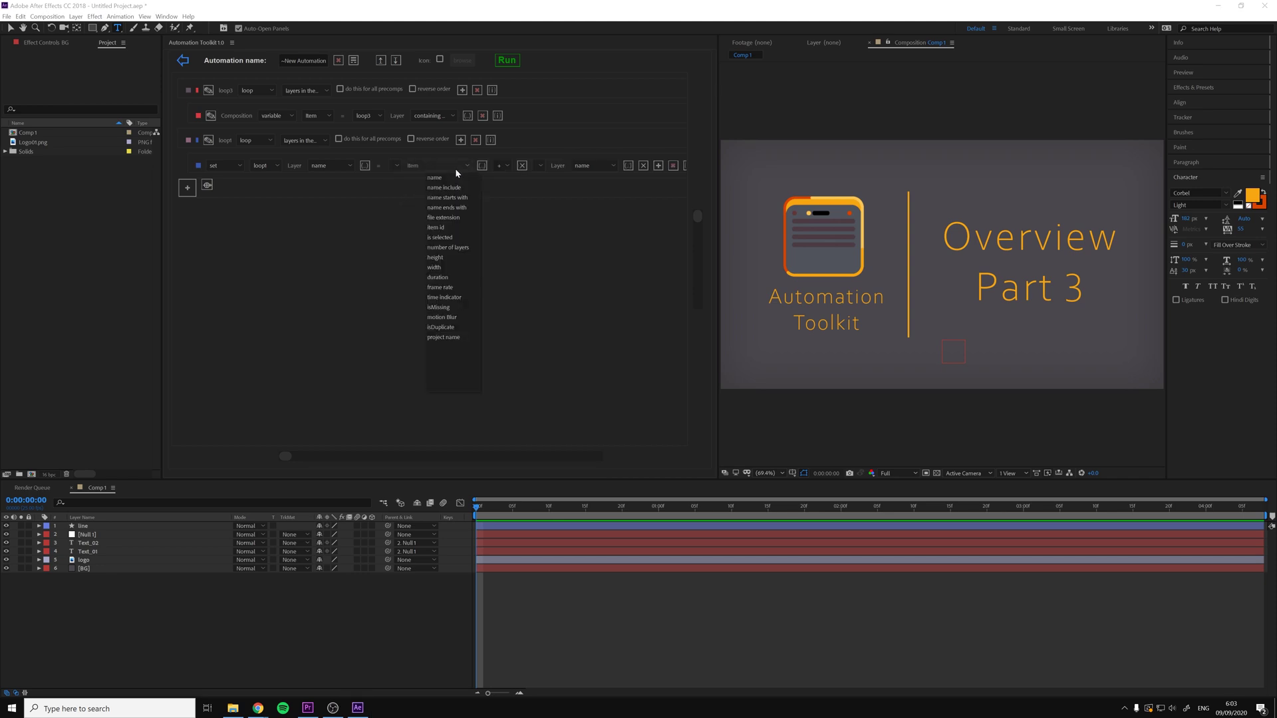
click(447, 178)
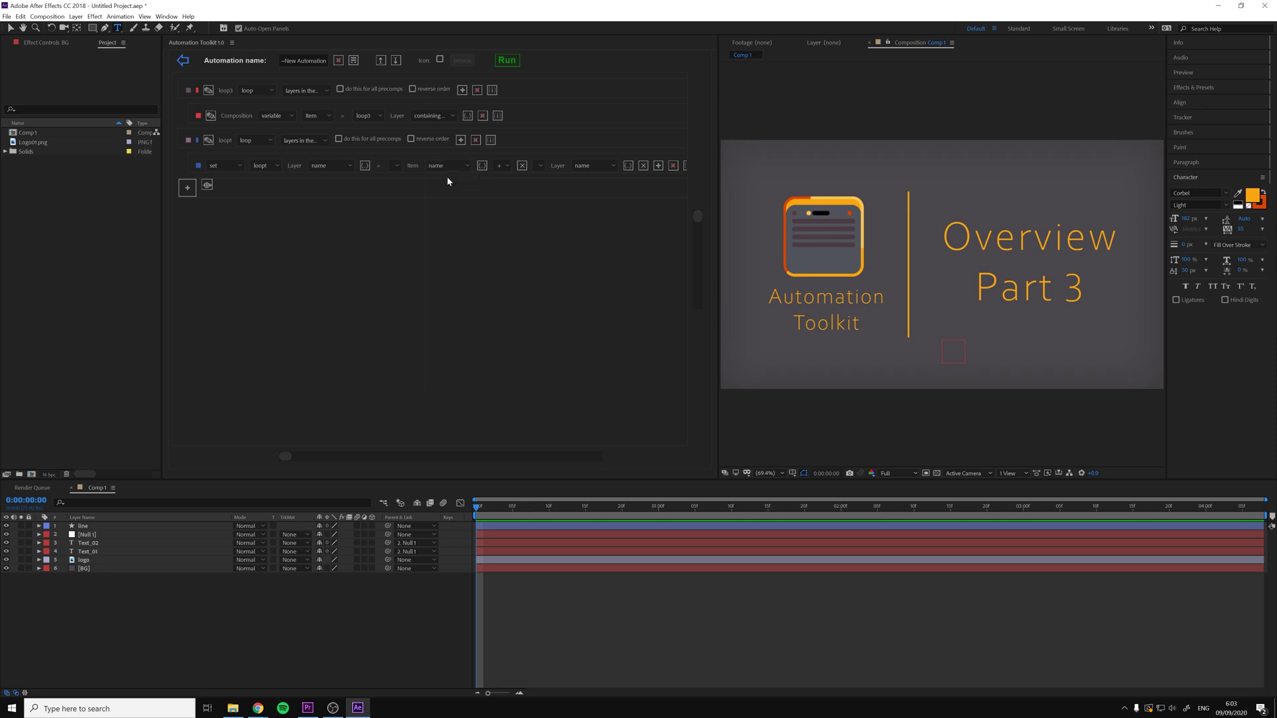
click(510, 65)
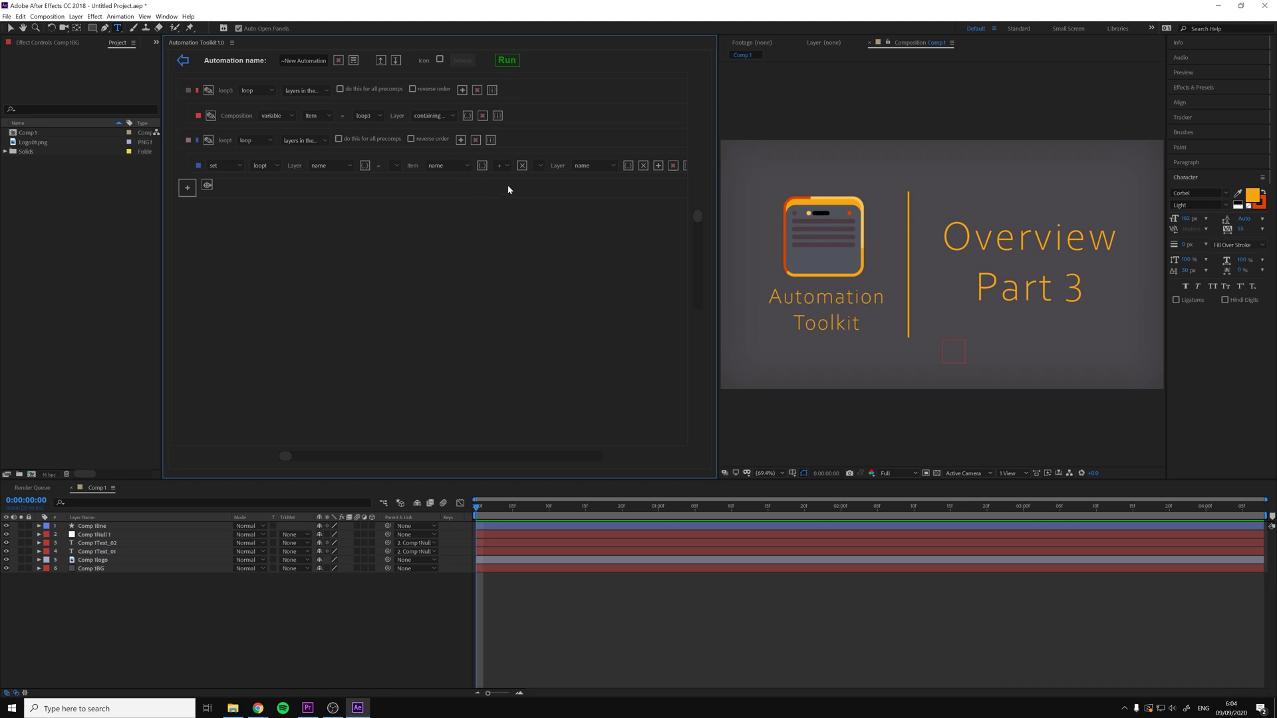
key(ctrl+z)
Insert a custom space between the composition name and the loop layer's name in the set line, and run the automation.
click(540, 166)
click(544, 177)
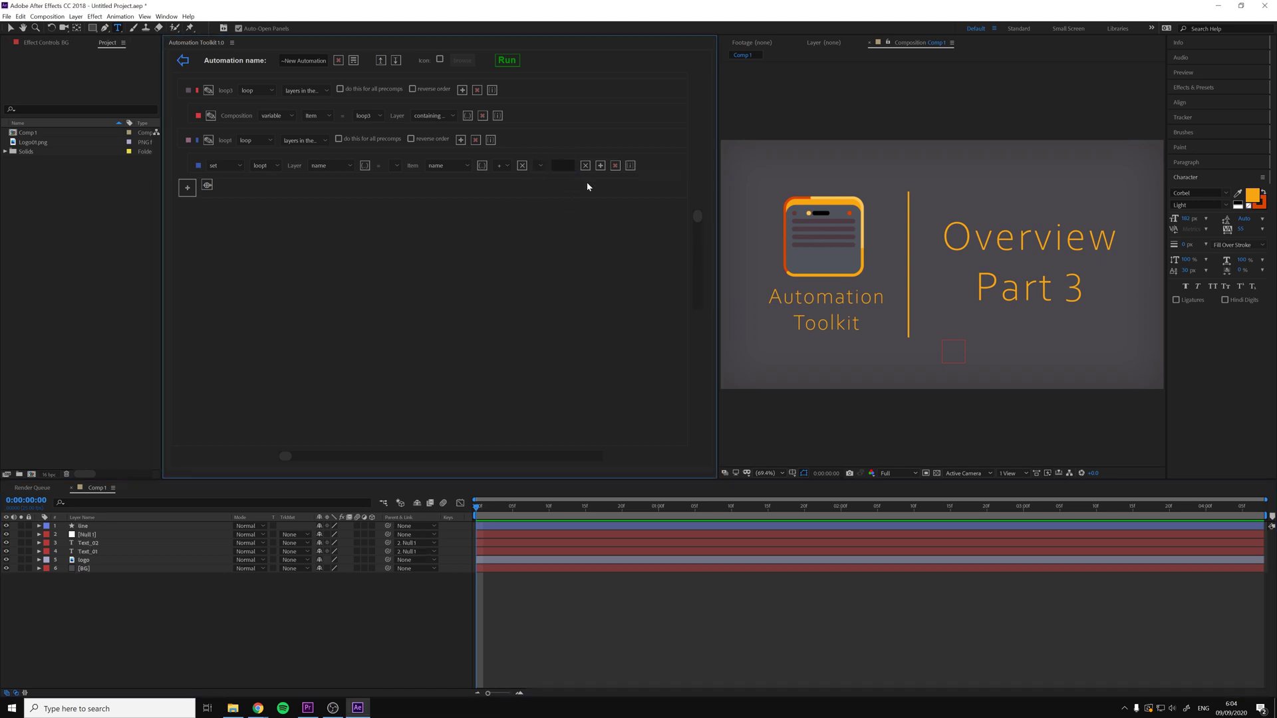
click(600, 165)
click(629, 168)
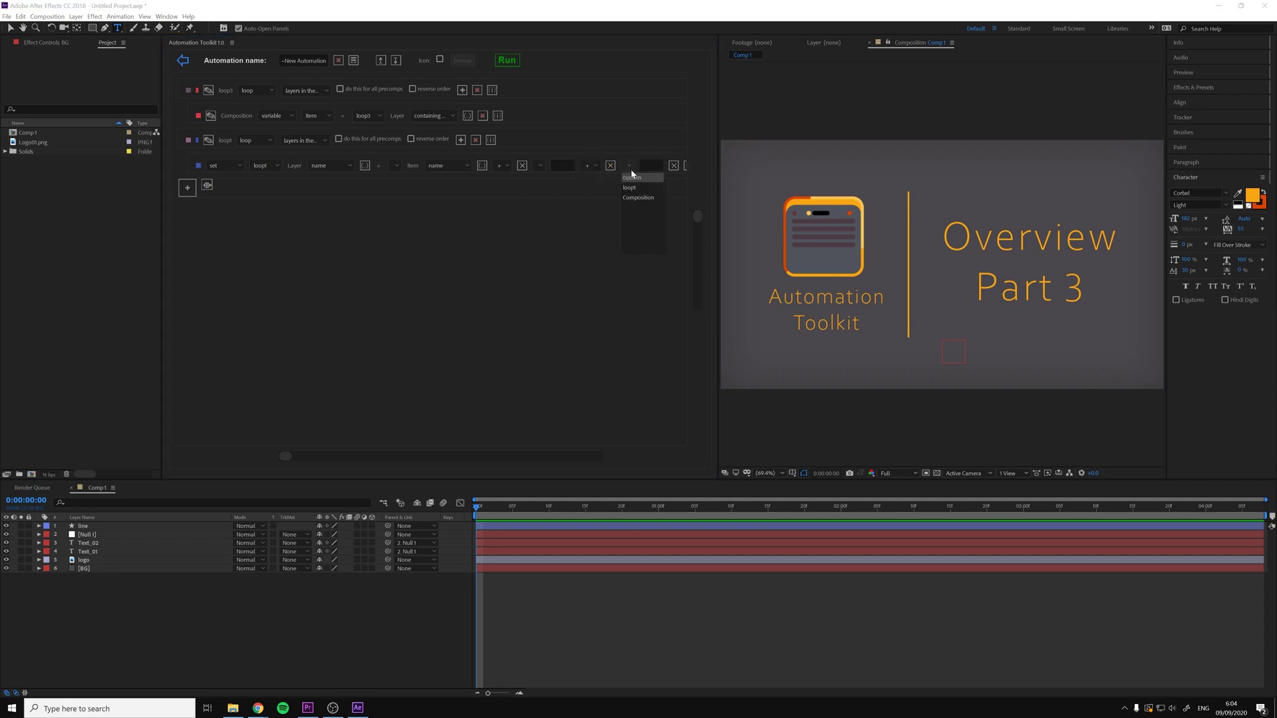
click(636, 184)
click(668, 170)
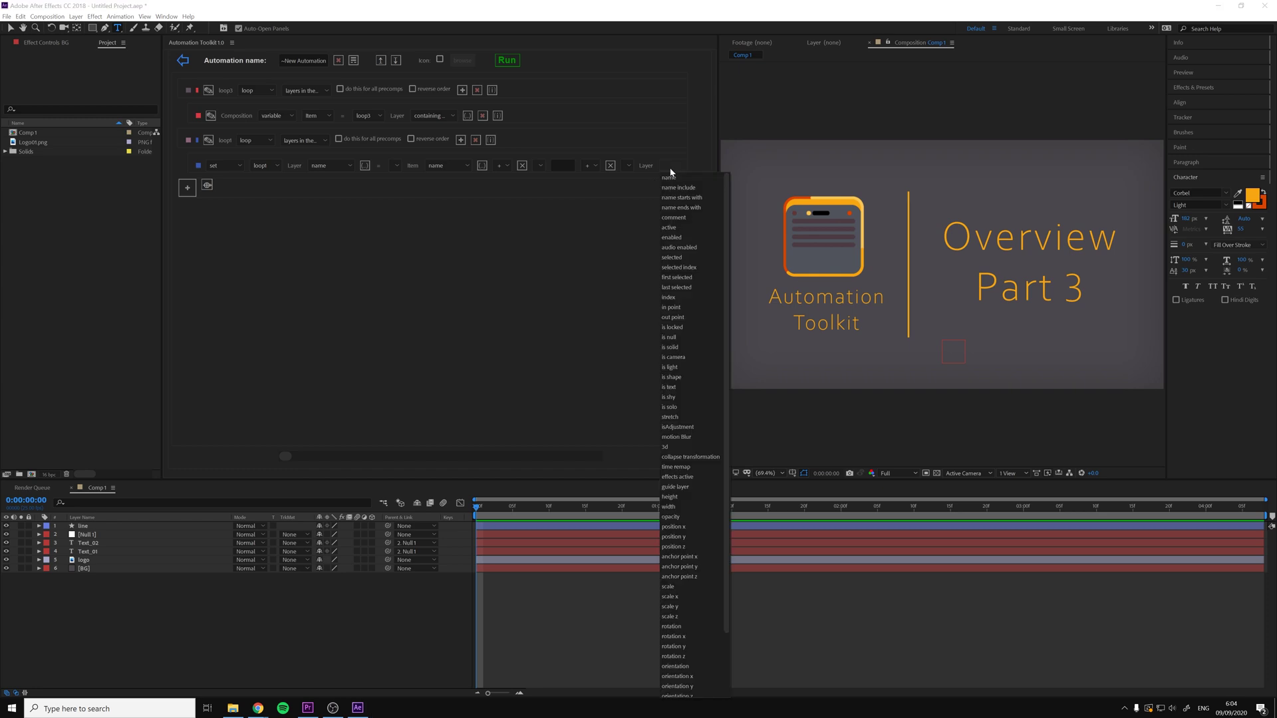
click(669, 178)
click(507, 62)
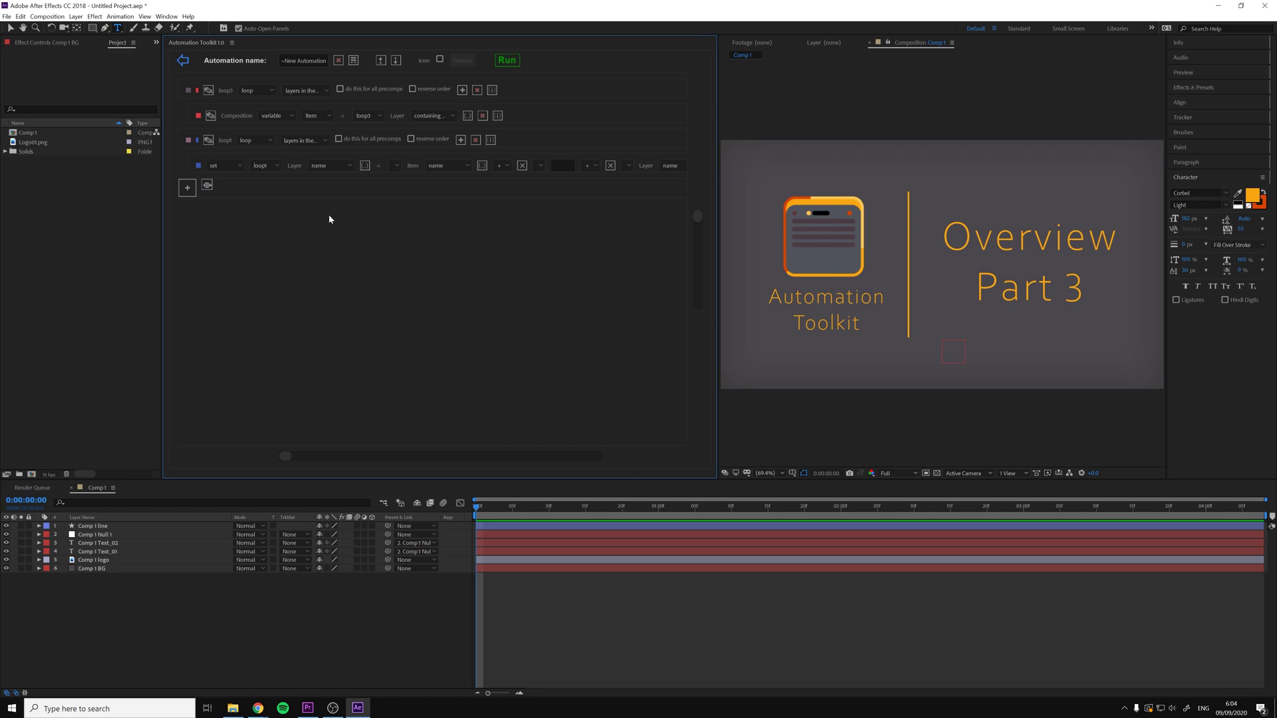
Name the automation Add comp name and run it from the automation list.
click(319, 61)
text(Add comp name)
click(181, 60)
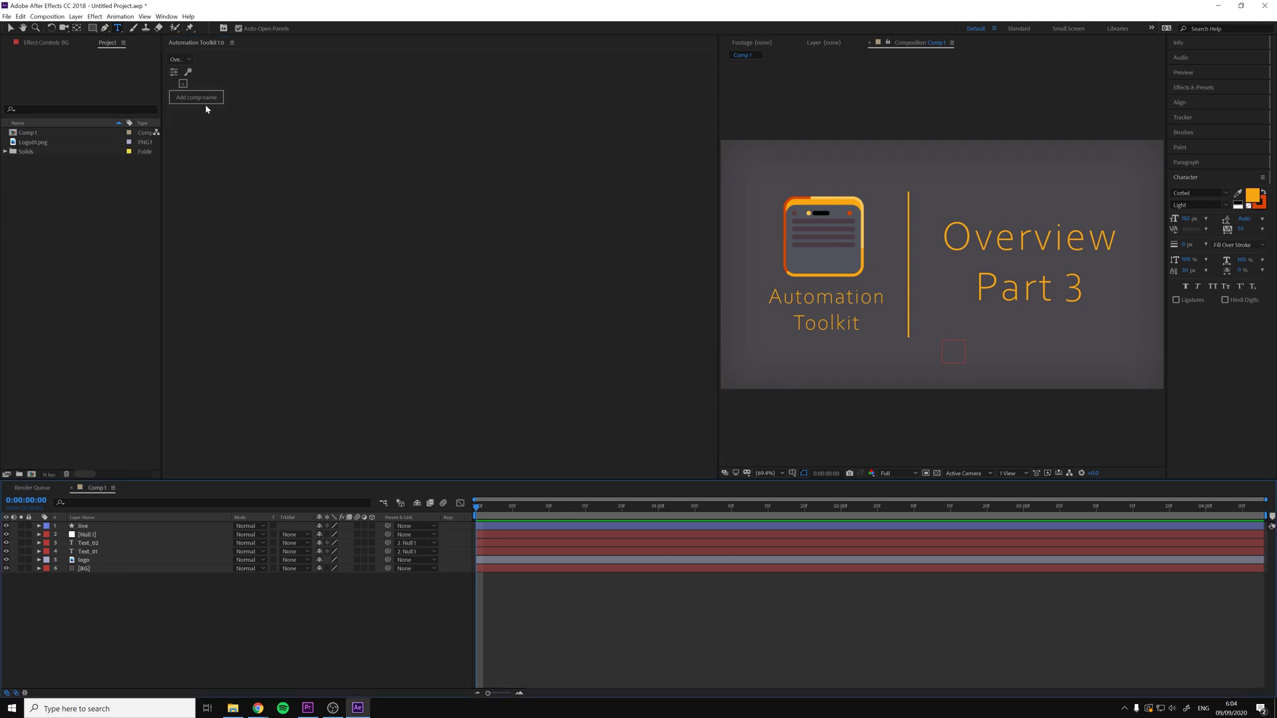
click(203, 99)
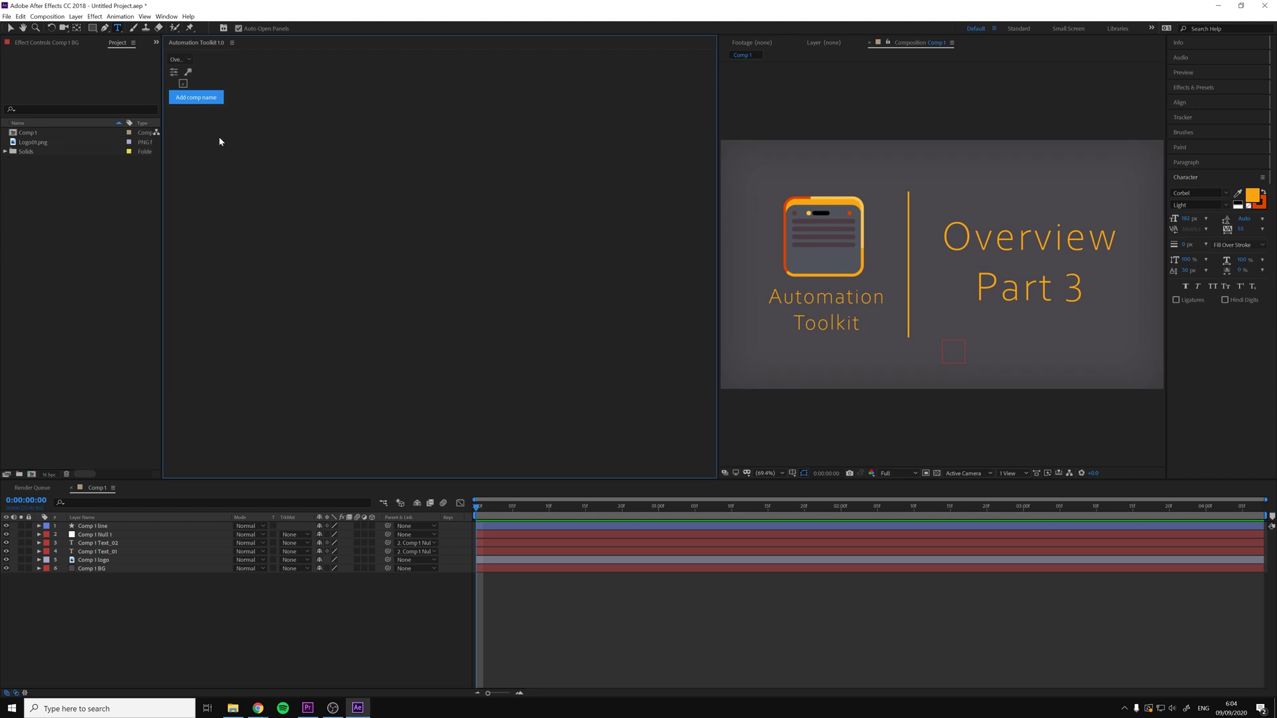
click(190, 367)
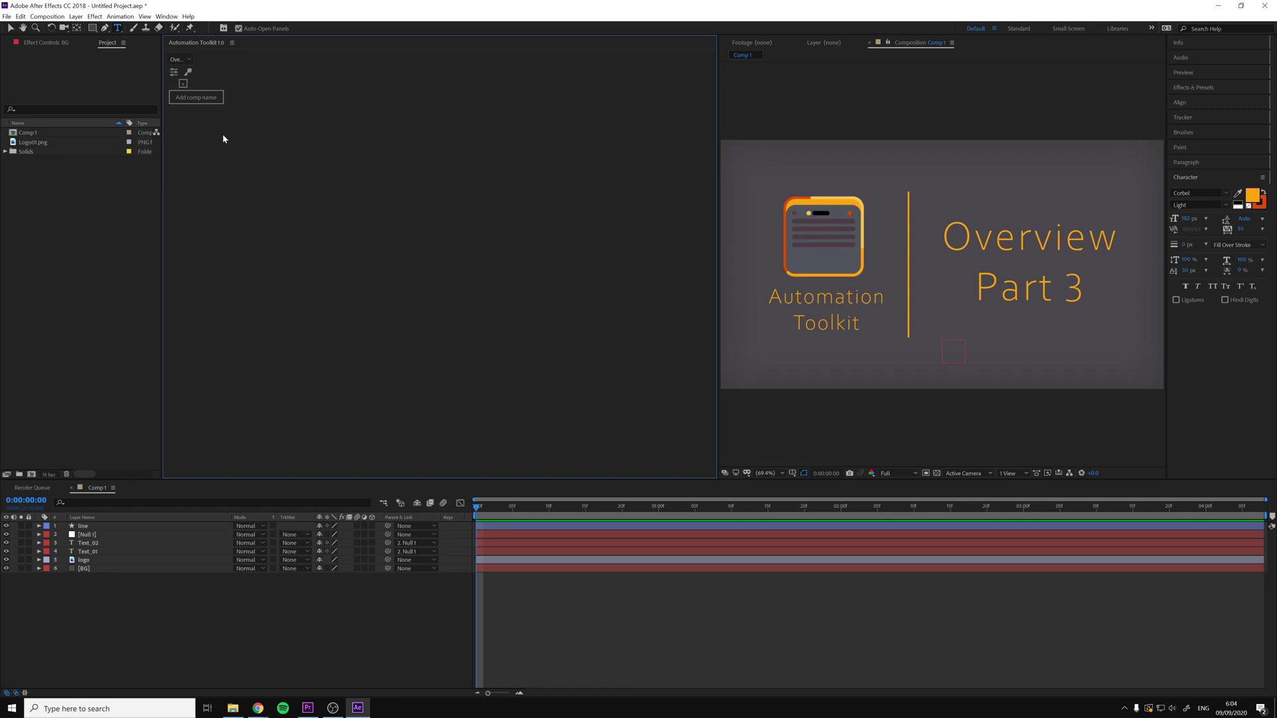
Create a new automation with one action line that targets the project's menu command.
click(183, 83)
click(191, 117)
click(188, 89)
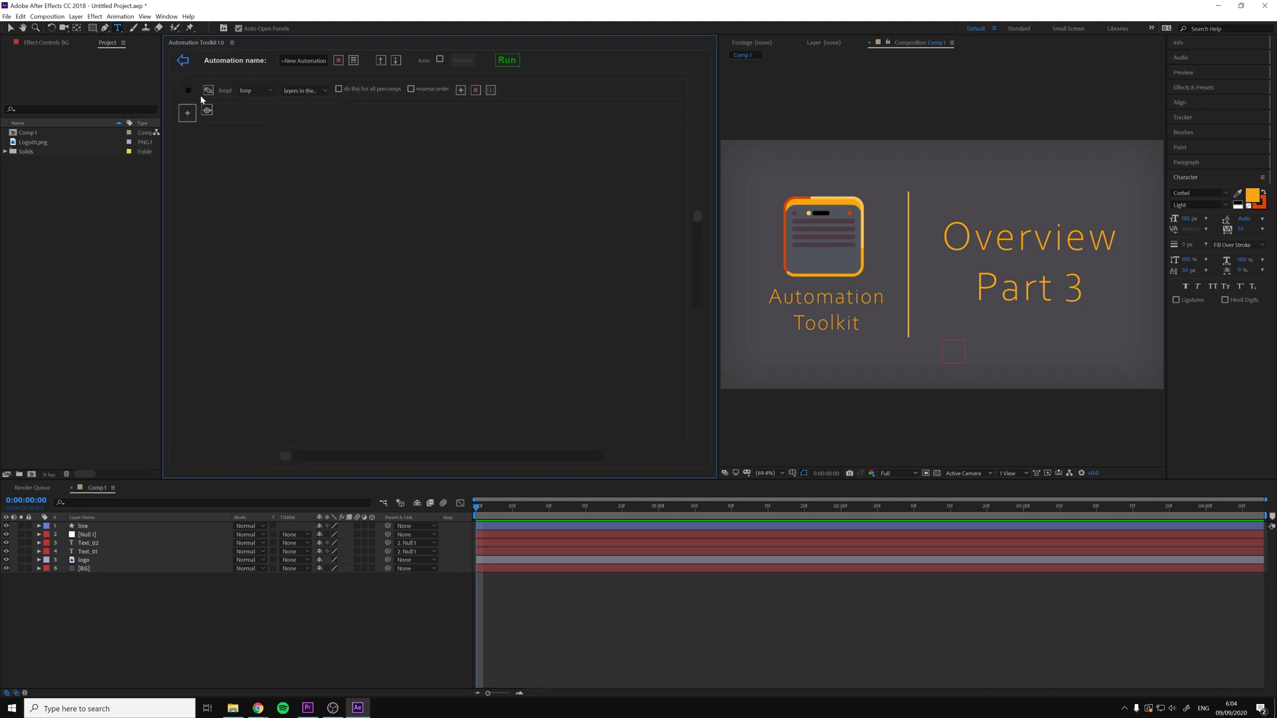
click(267, 93)
click(246, 151)
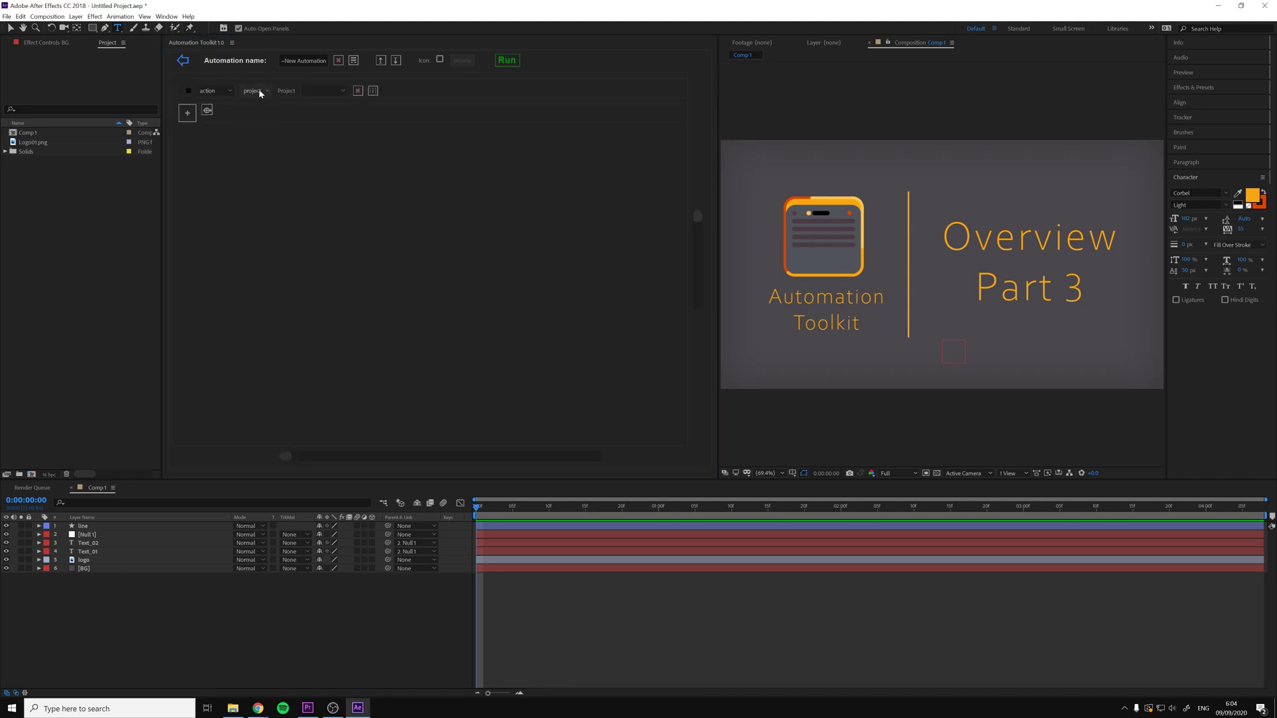
click(308, 93)
click(325, 122)
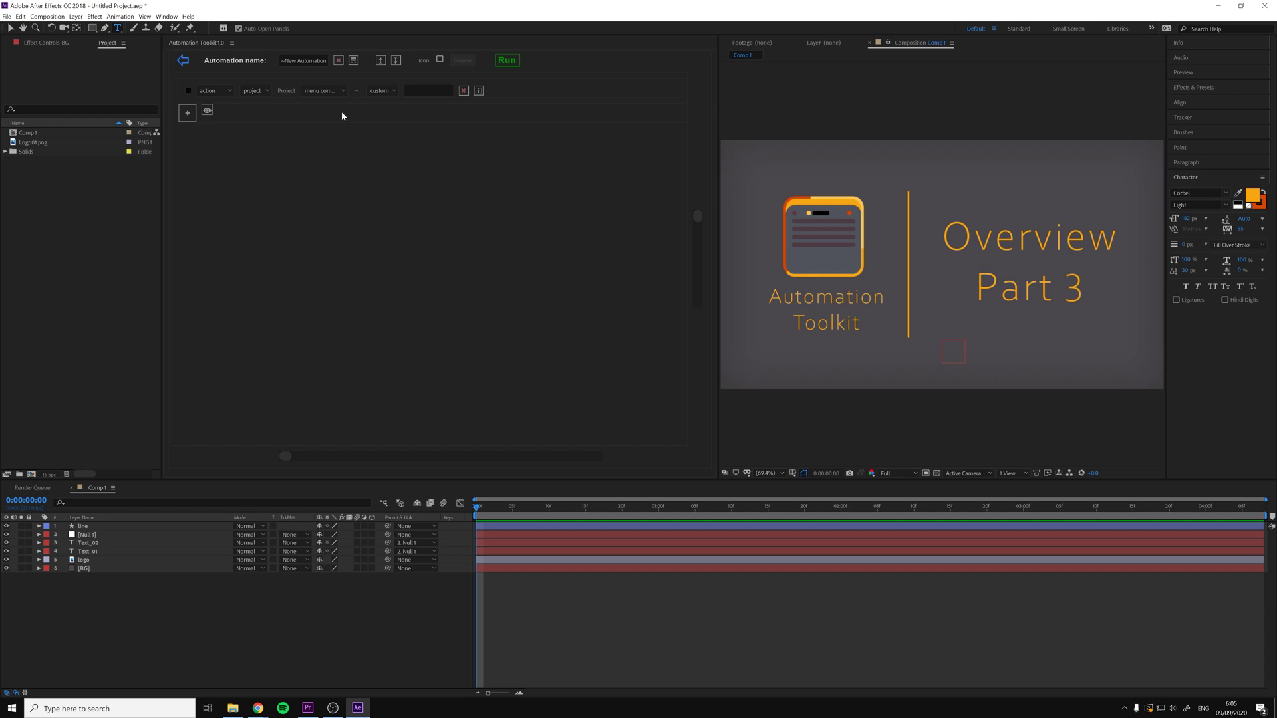
Set the menu command's custom text to File... and run the automation, cancelling the import dialog.
click(8, 17)
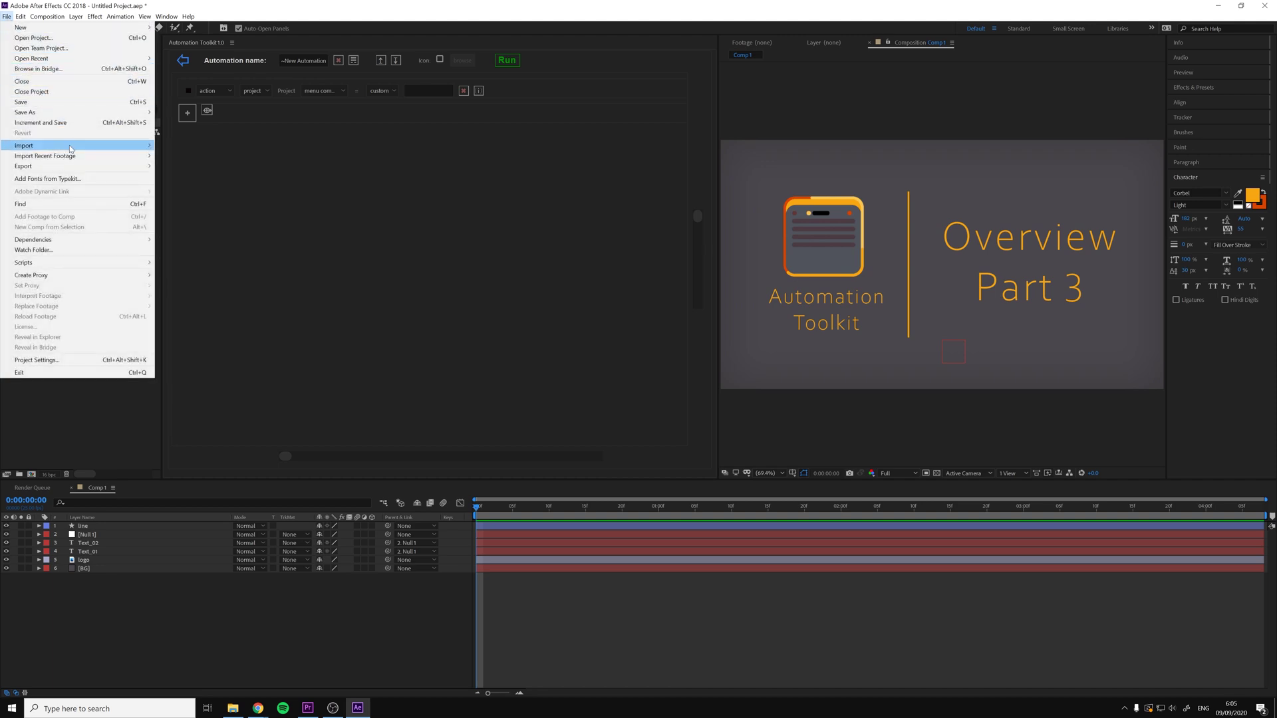
mouse_move(71, 148)
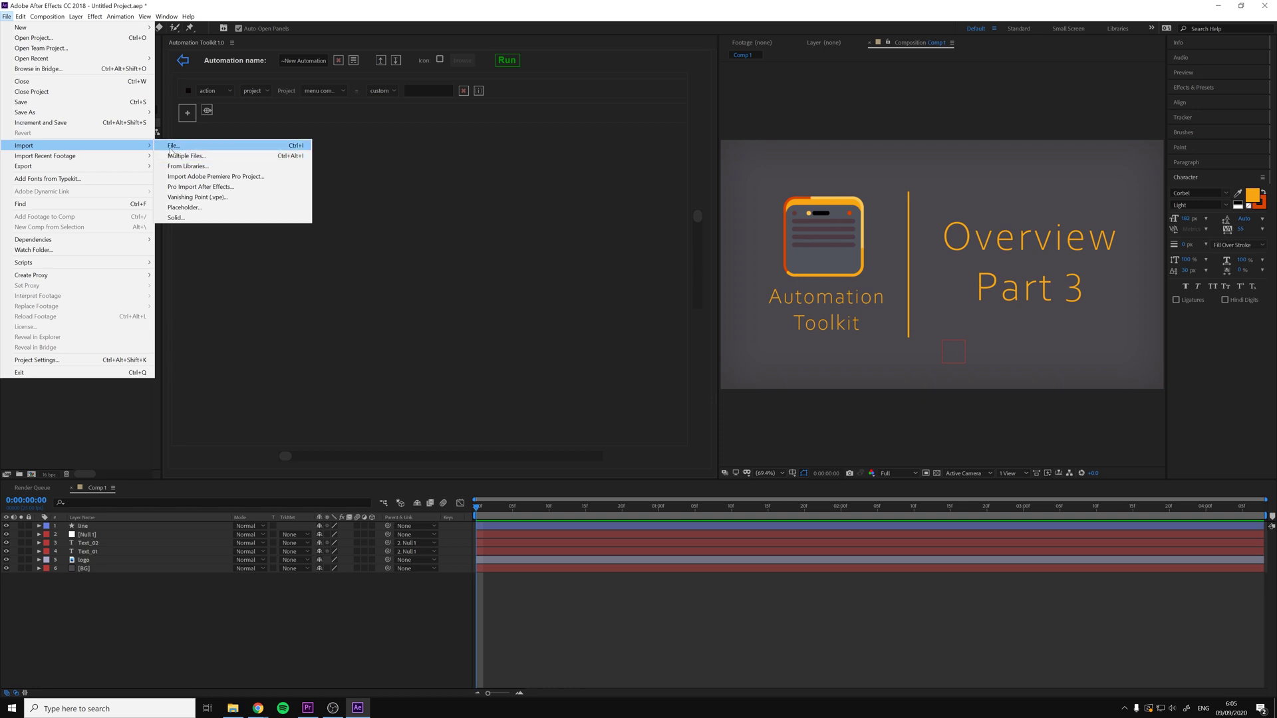
click(433, 90)
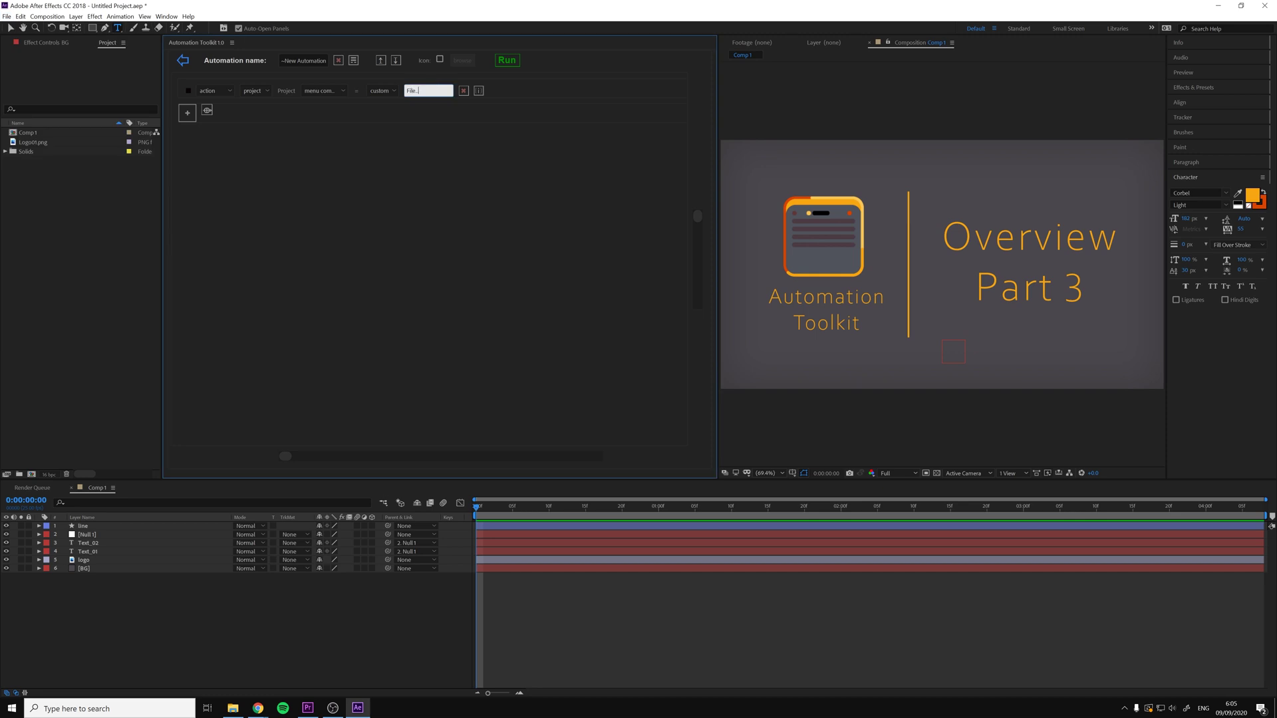
click(507, 60)
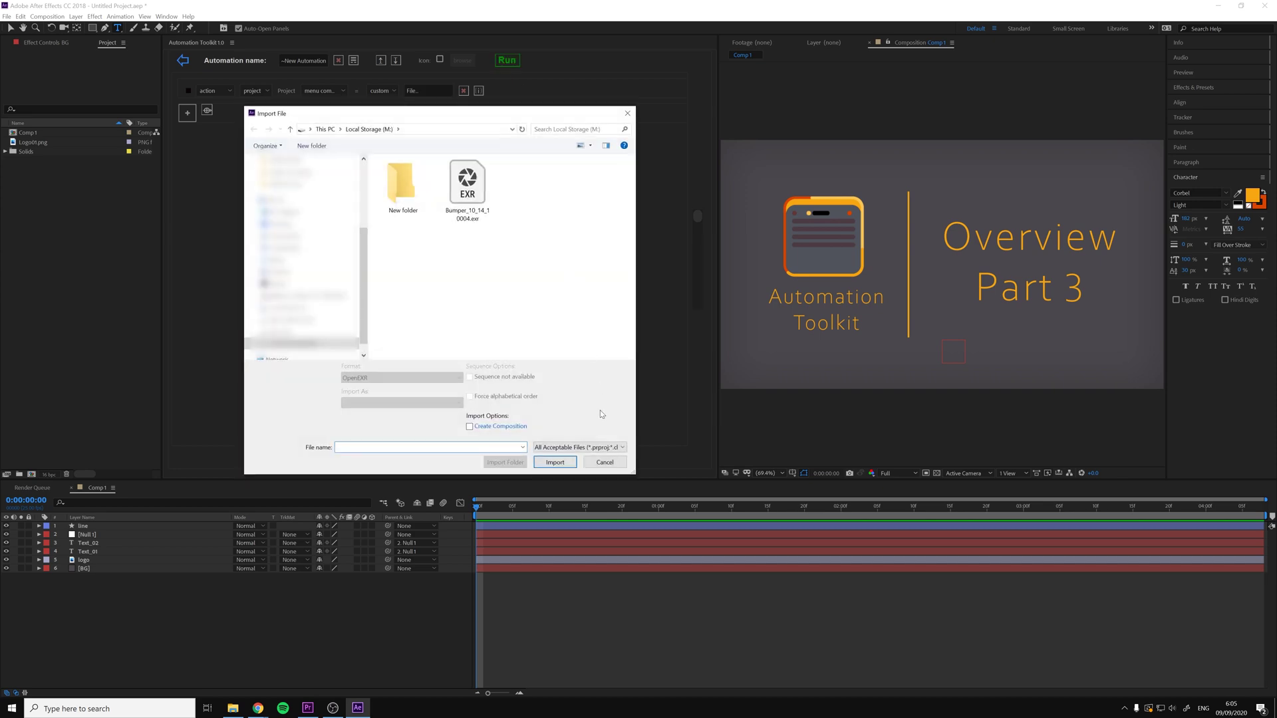
click(604, 462)
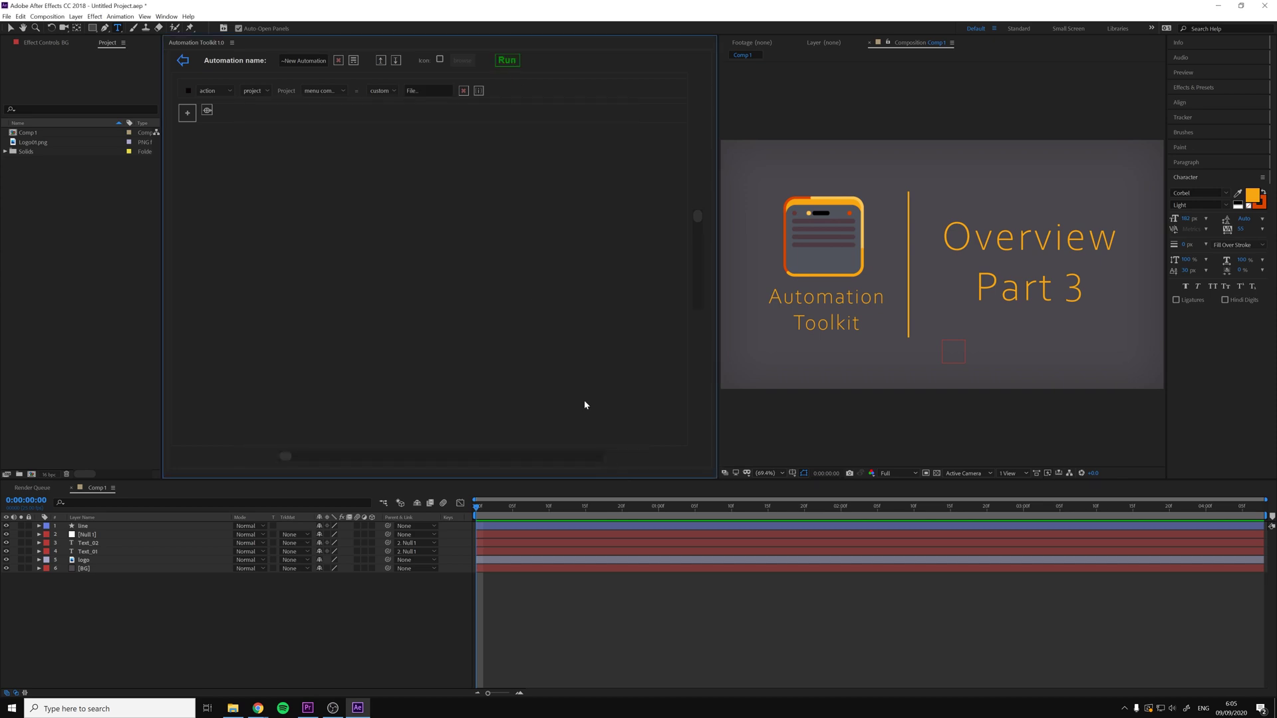
Run the unnamed new automation from the automation list and dismiss the import dialog.
click(181, 59)
click(215, 122)
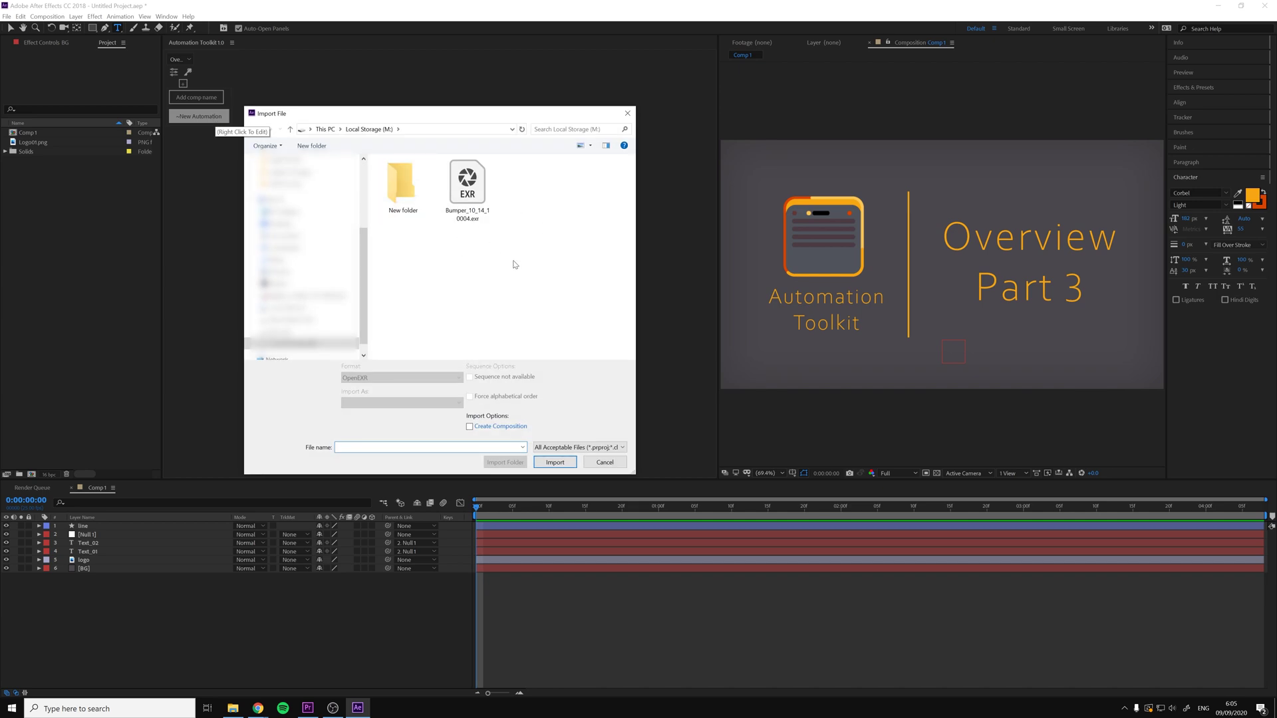
click(603, 463)
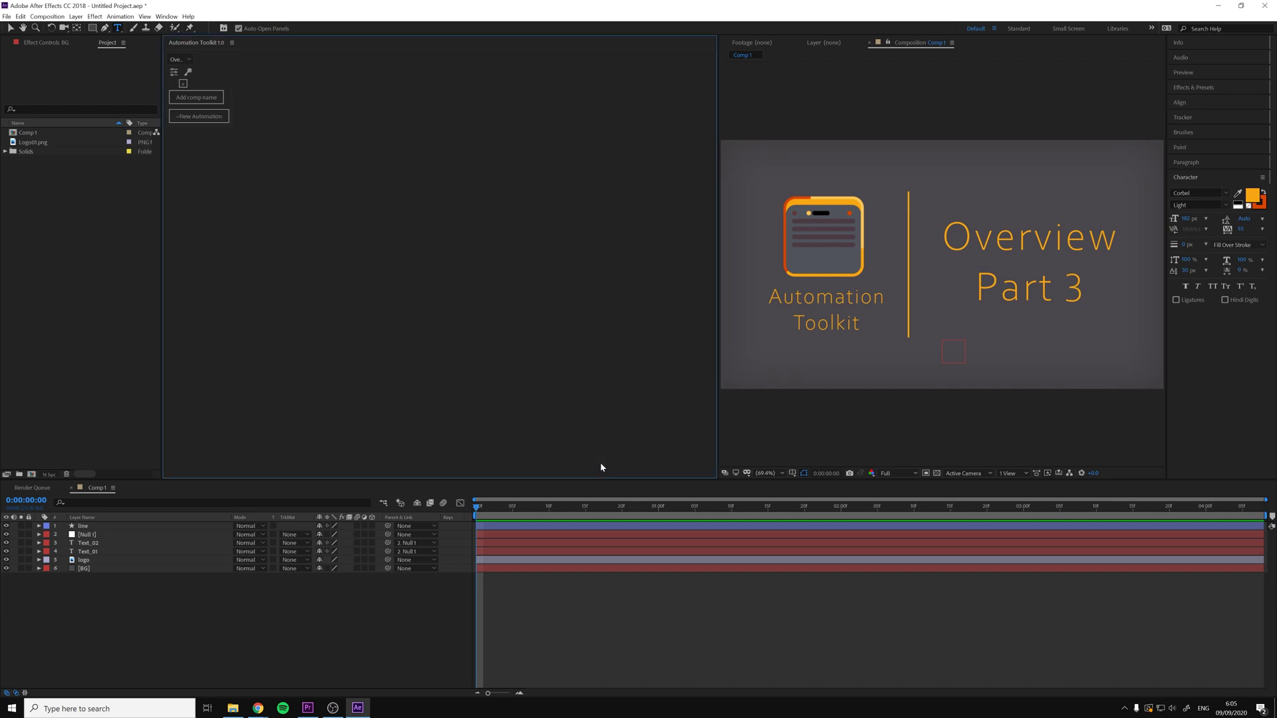
Rename the new automation as Import and return to the automation list.
click(199, 116)
click(297, 64)
key(ctrl+a)
key(BackSpace)
text(imp)
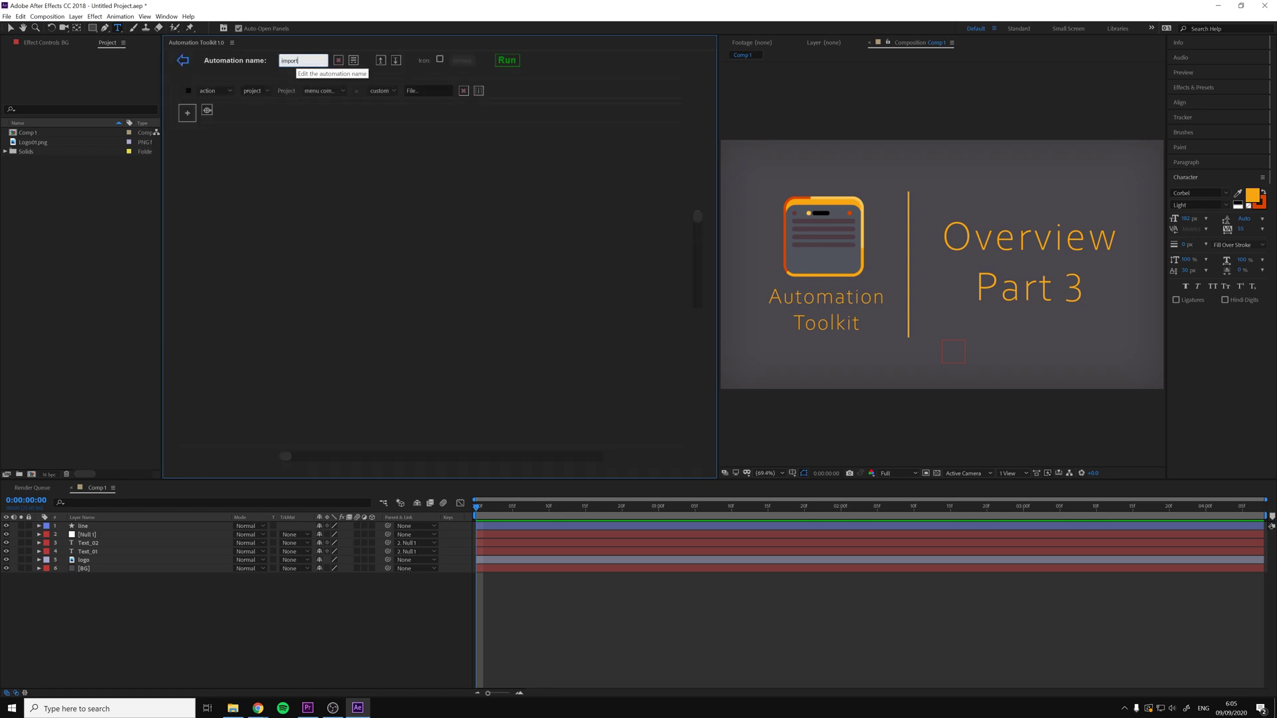
click(183, 60)
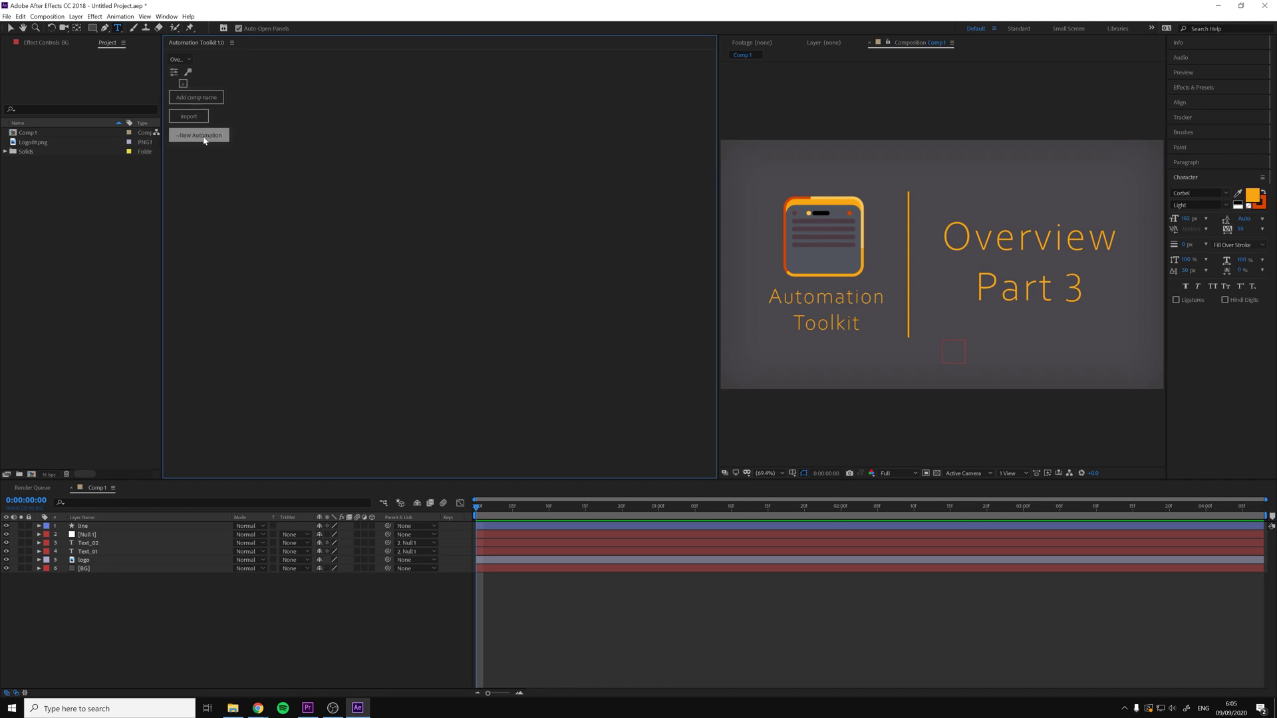
Open the empty new automation and name it position motion blur.
click(205, 138)
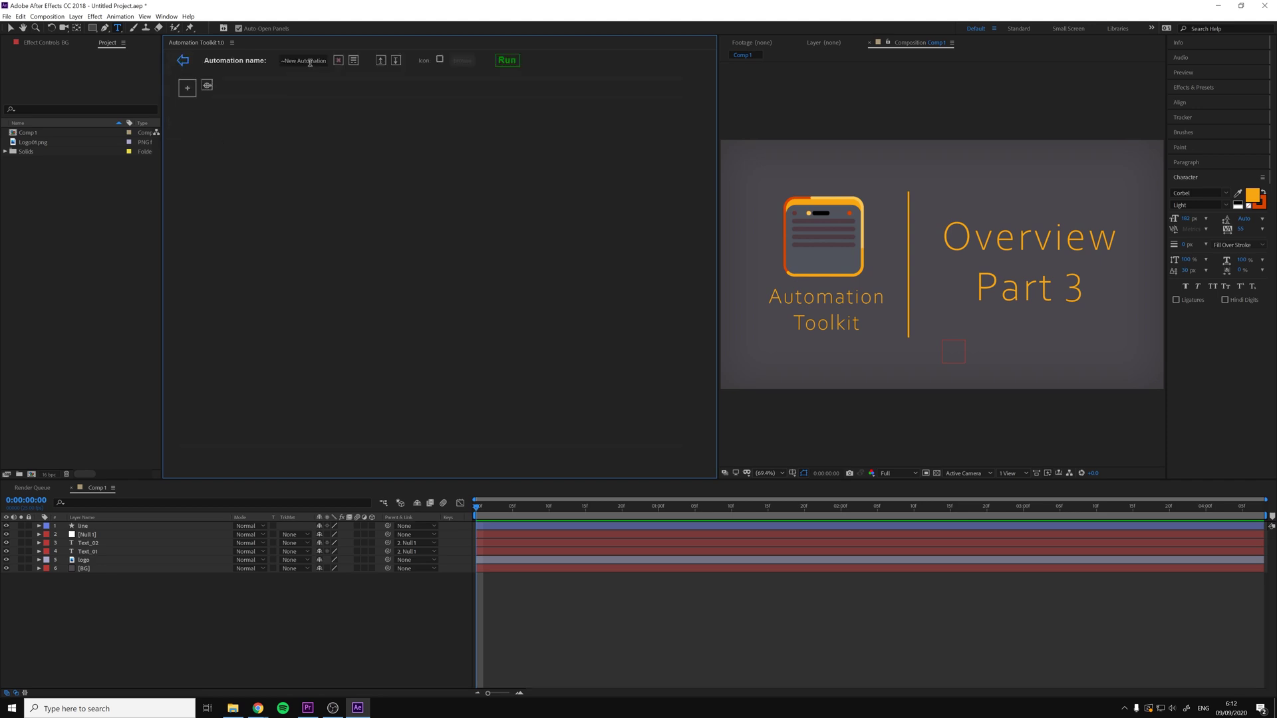
click(310, 61)
text(pos)
text(ition motion blur)
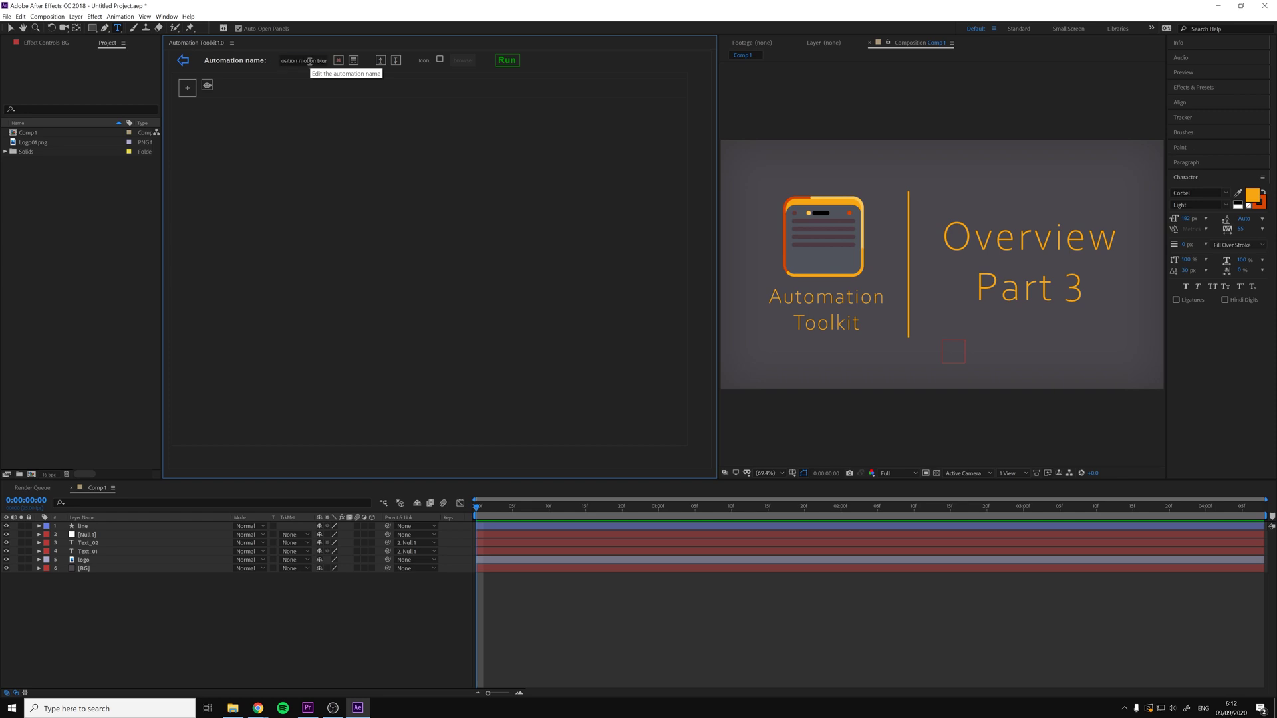
key(Return)
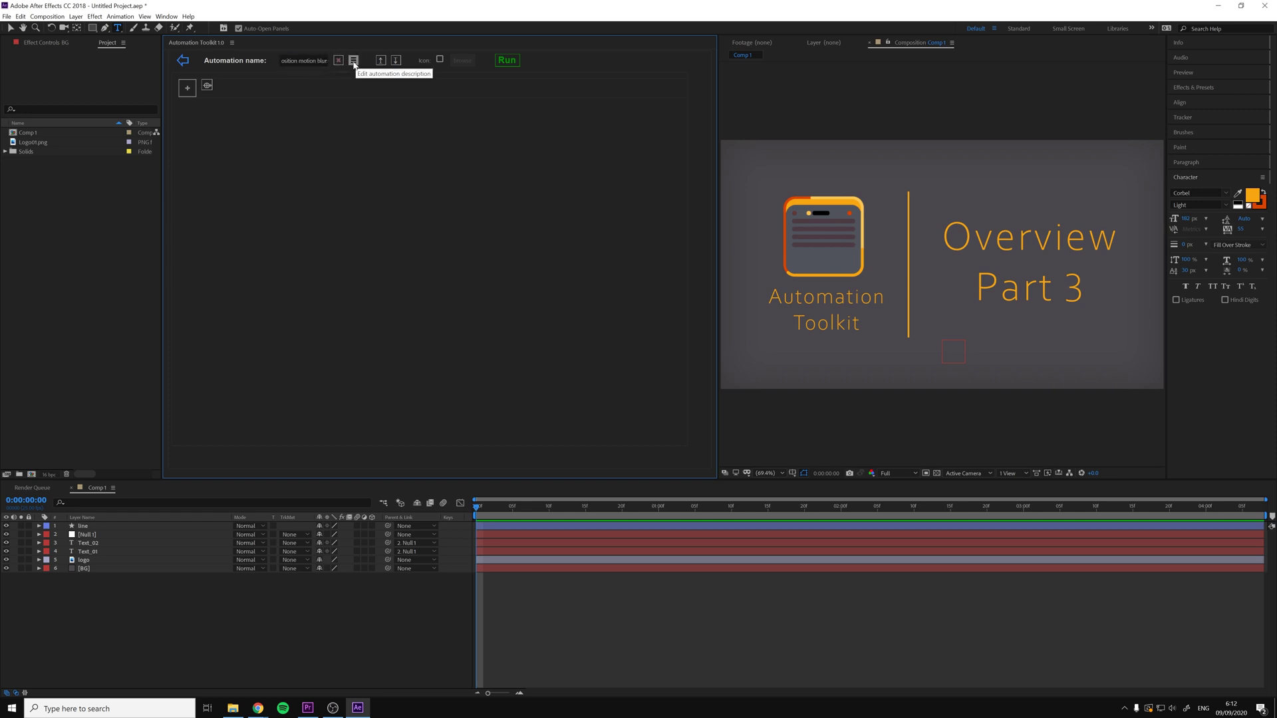
Add a loop line over the layers and nest a variable line inside it.
click(188, 89)
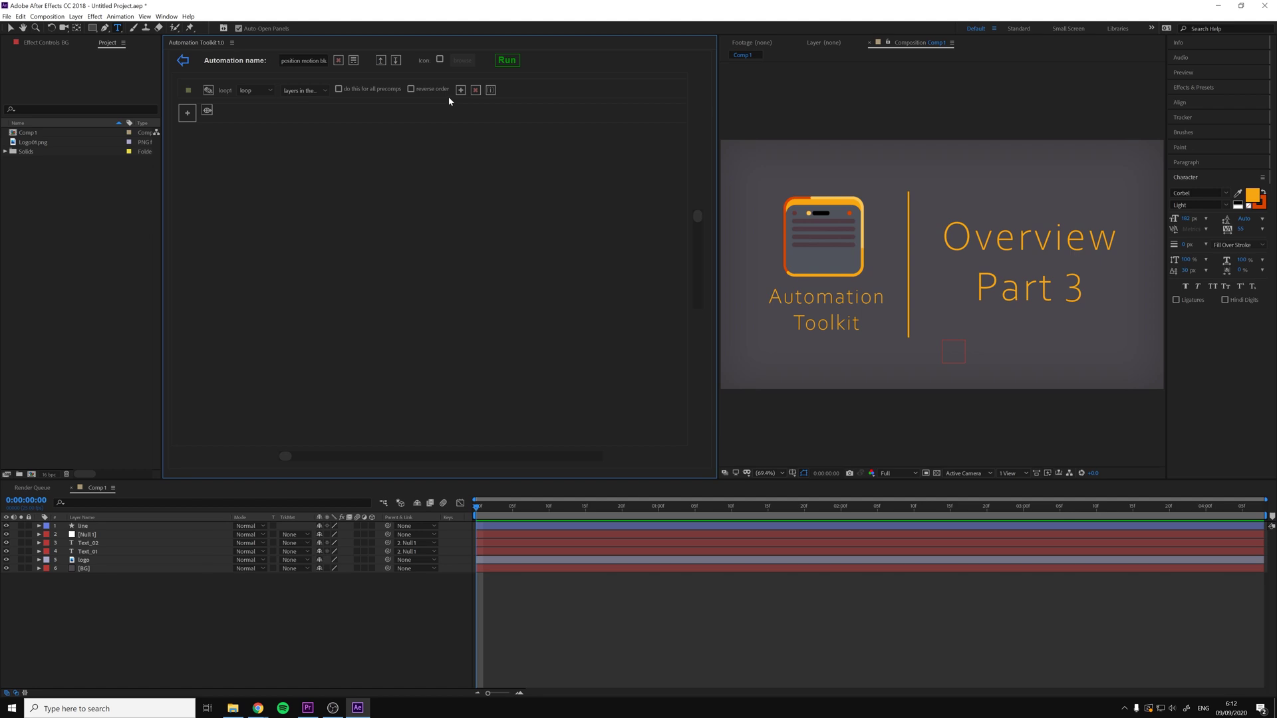
click(460, 91)
click(270, 117)
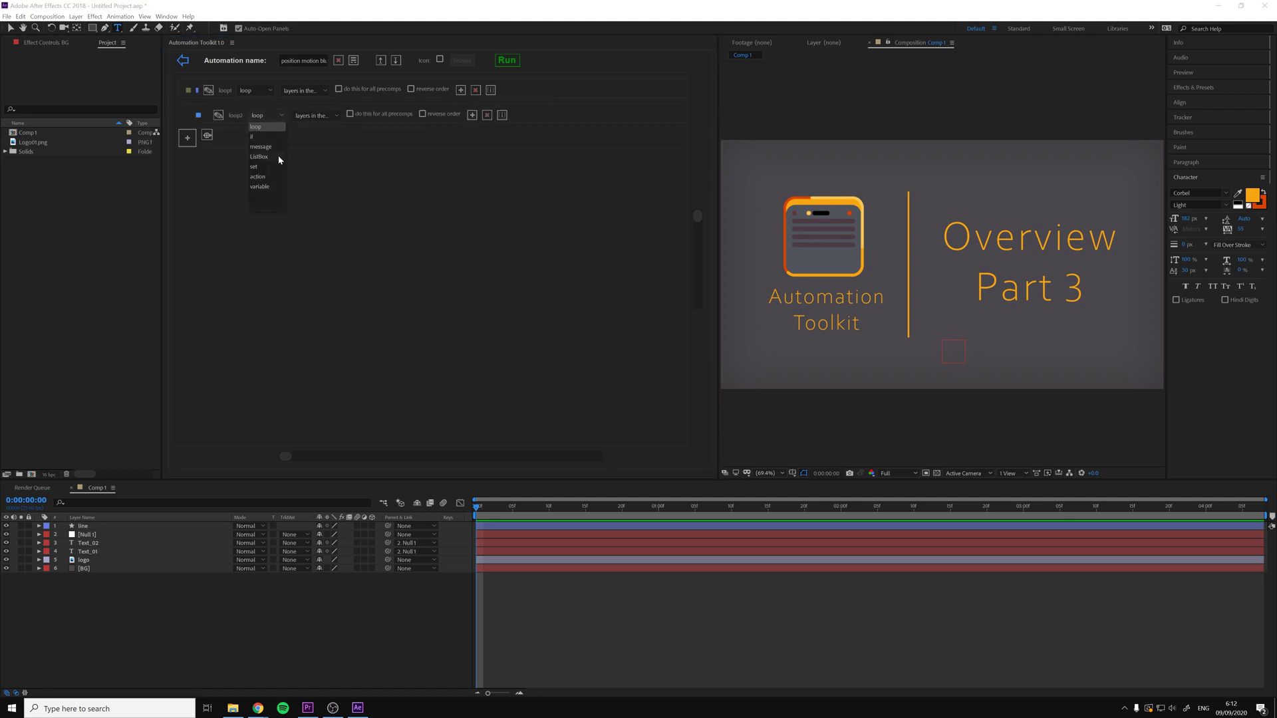
click(271, 187)
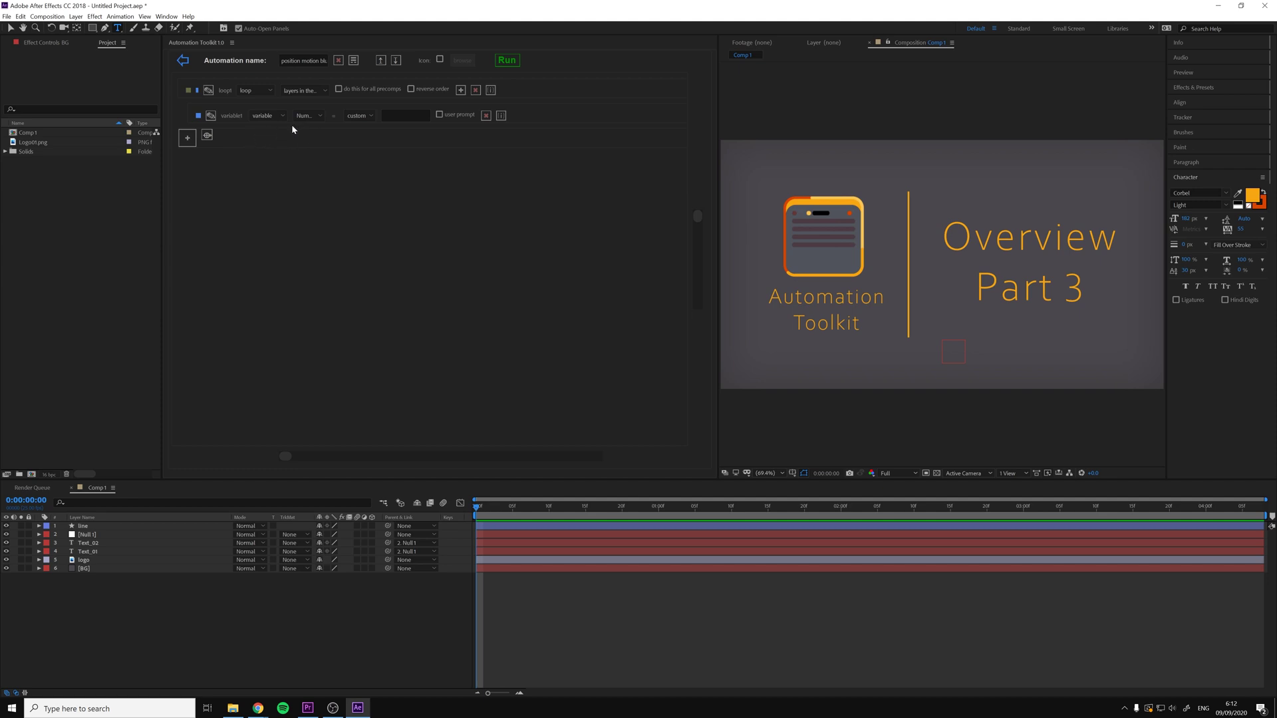
Define the nested variable as a Property/Effect taken from position x of the loop's layer.
click(319, 117)
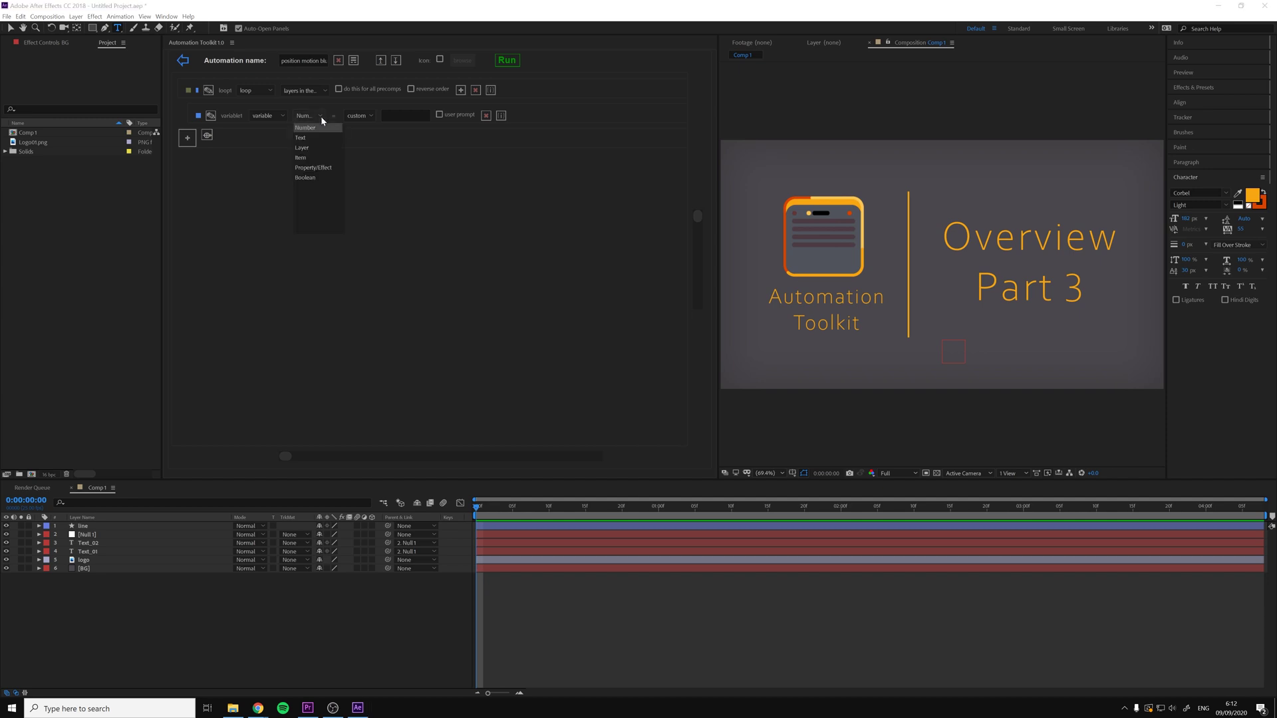
click(318, 167)
click(357, 116)
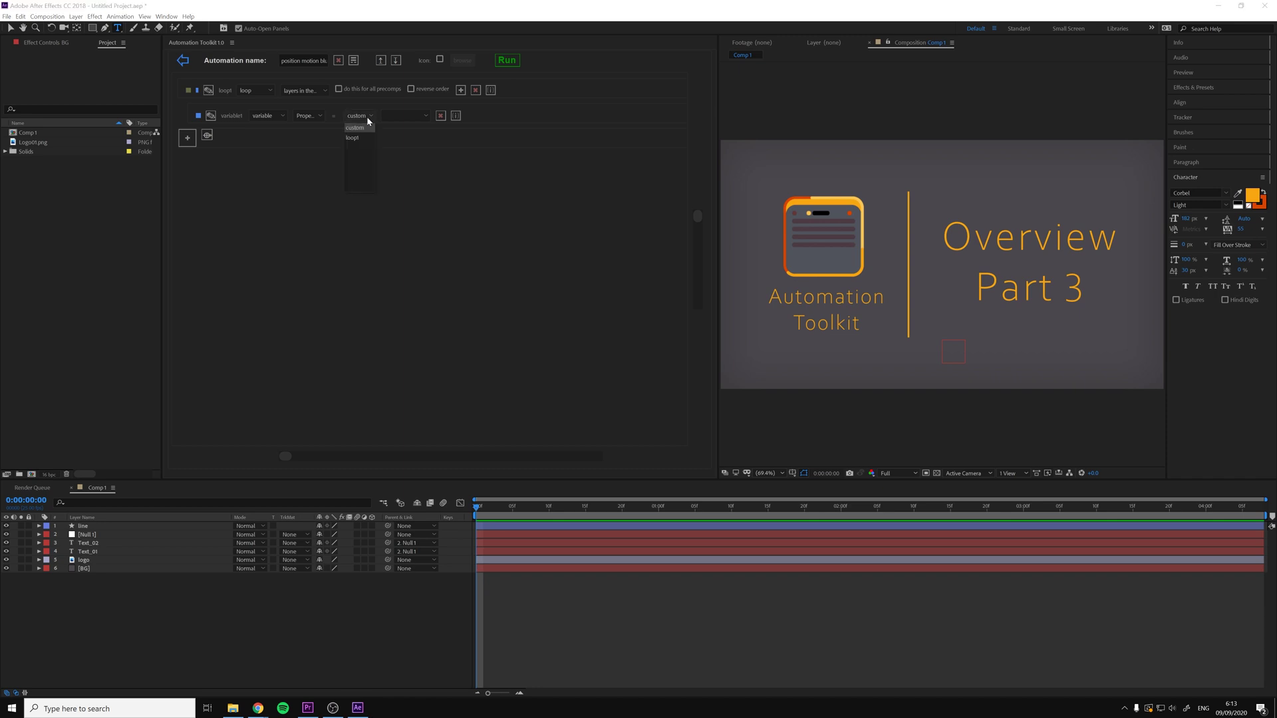
click(365, 138)
click(425, 119)
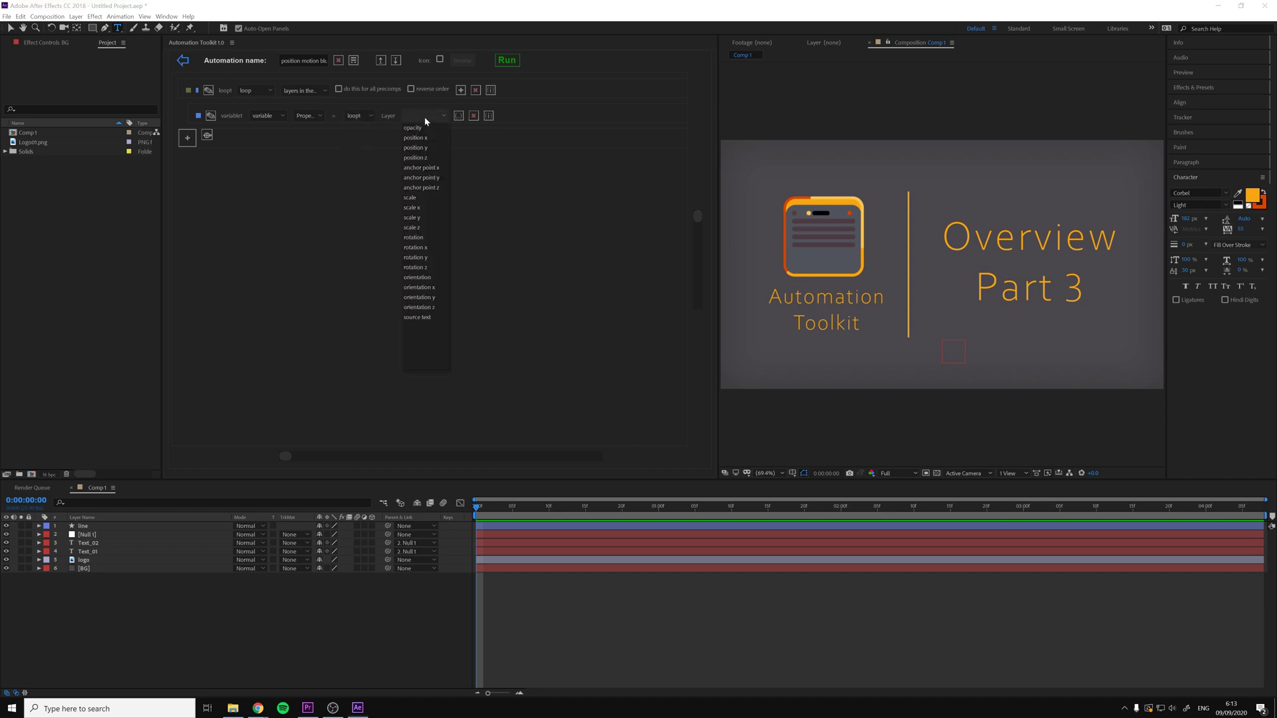
click(433, 139)
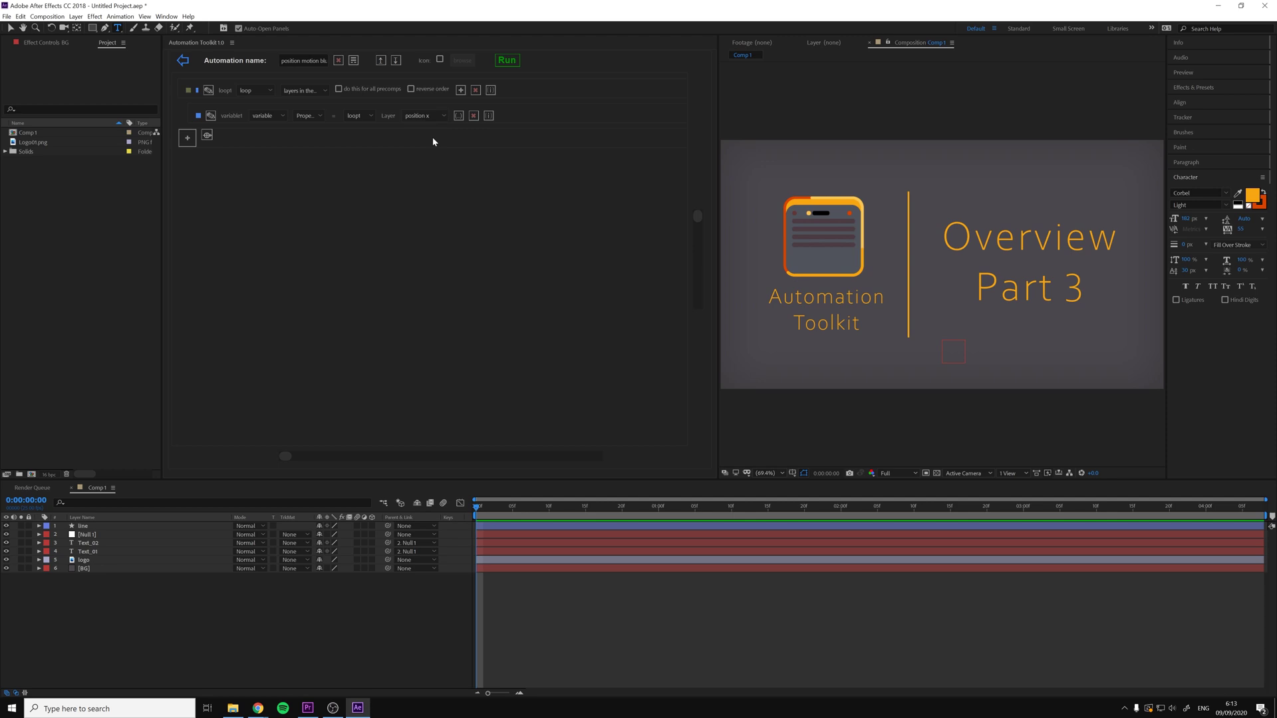
Rename the nested variable as position x.
click(218, 115)
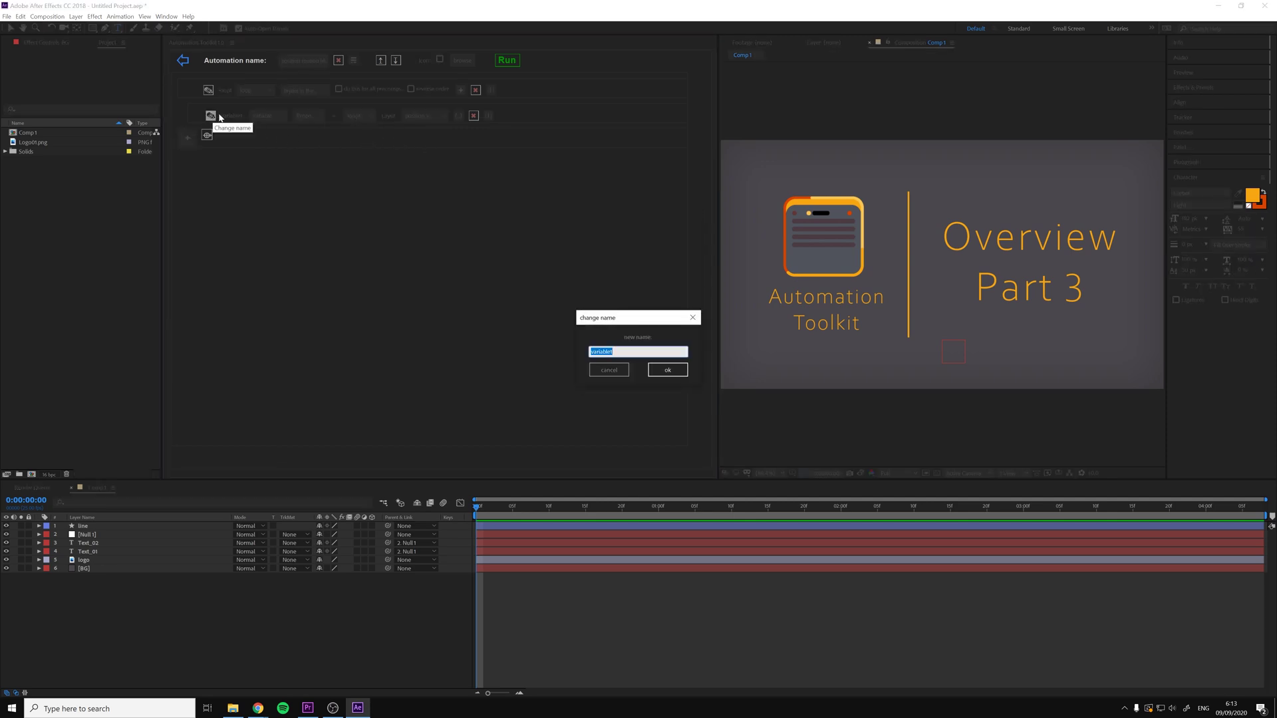
text(position x)
key(Return)
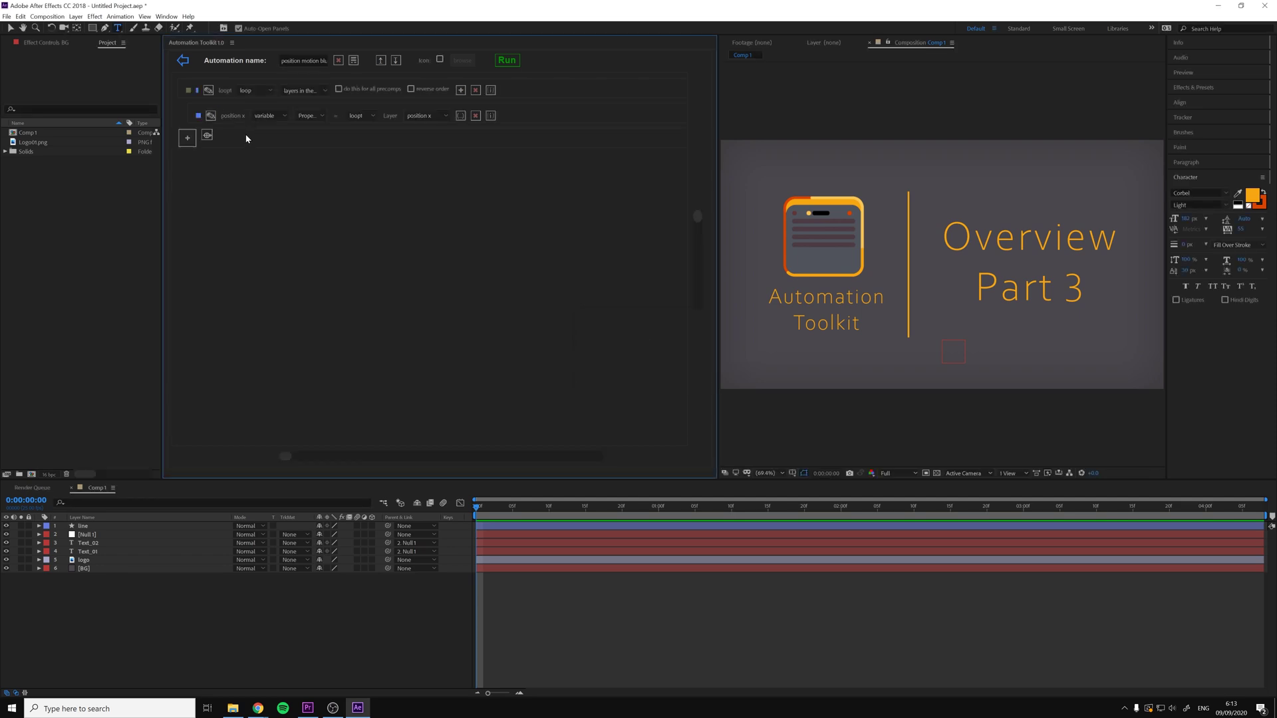
Add an if line inside the loop that checks whether the position x variable's have keyframes attribute equals true.
click(460, 90)
click(261, 141)
click(253, 162)
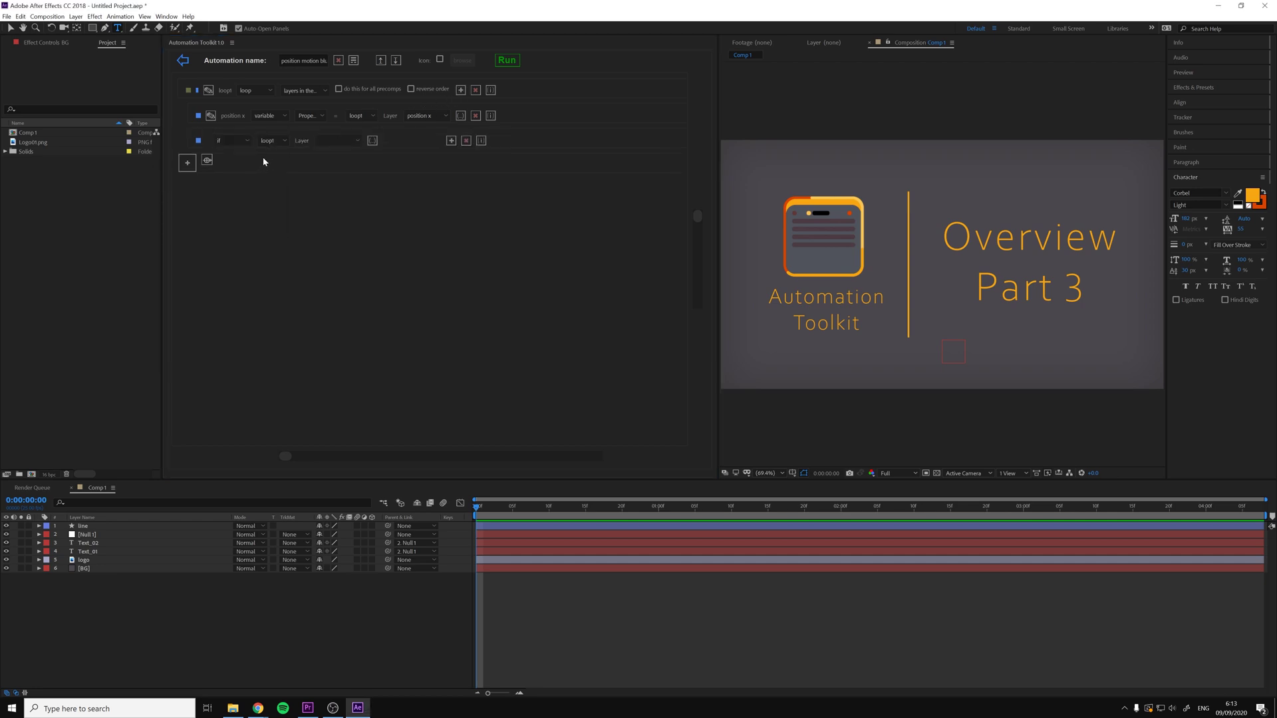
click(278, 141)
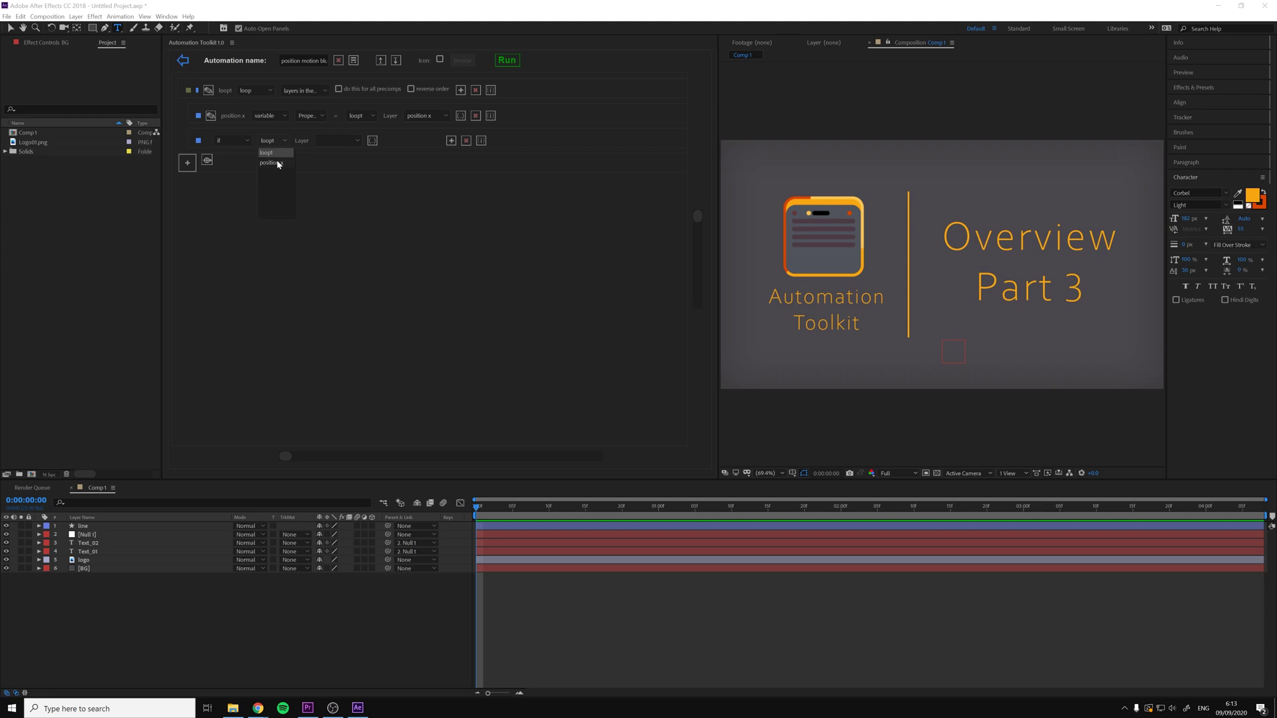
click(281, 162)
click(375, 144)
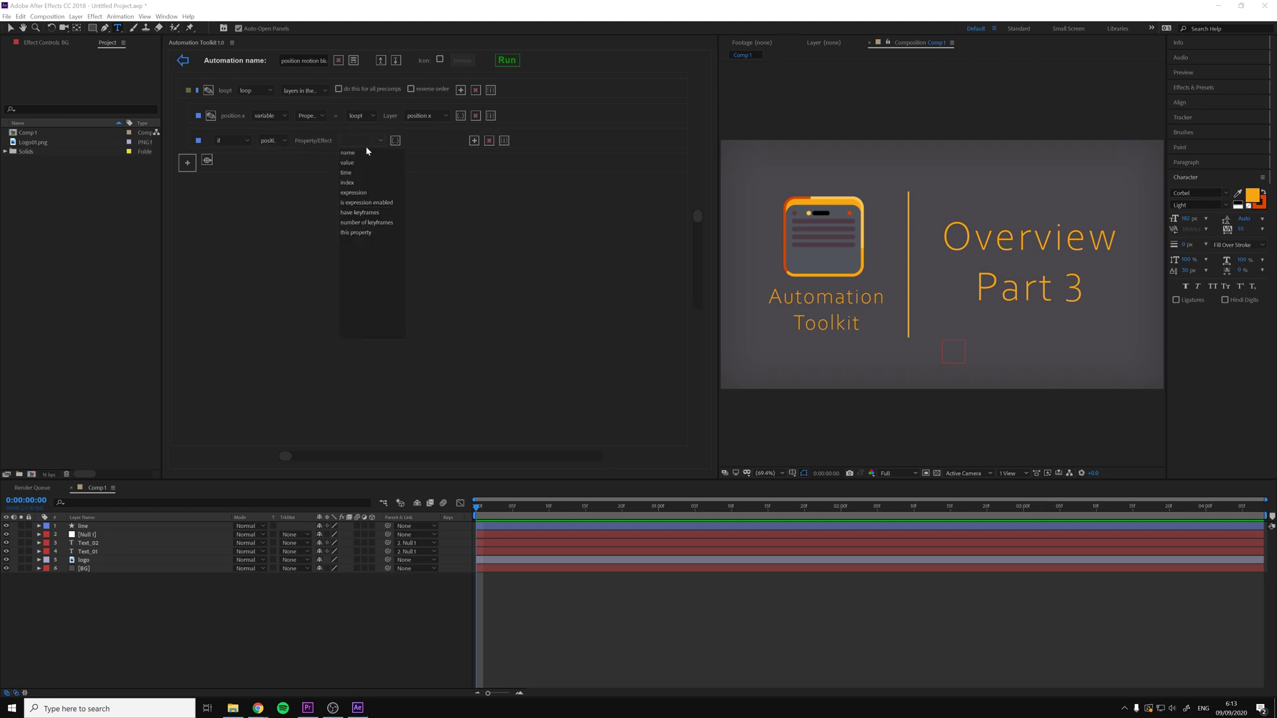
click(373, 213)
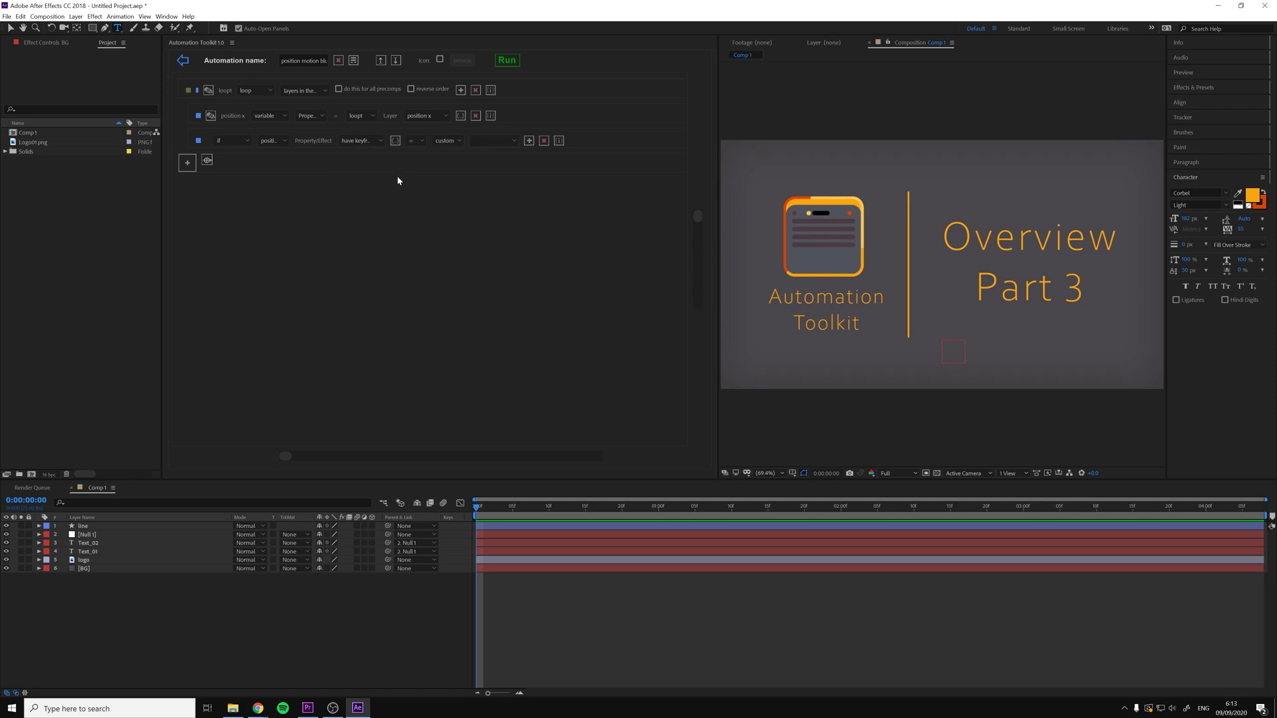
click(485, 141)
click(491, 151)
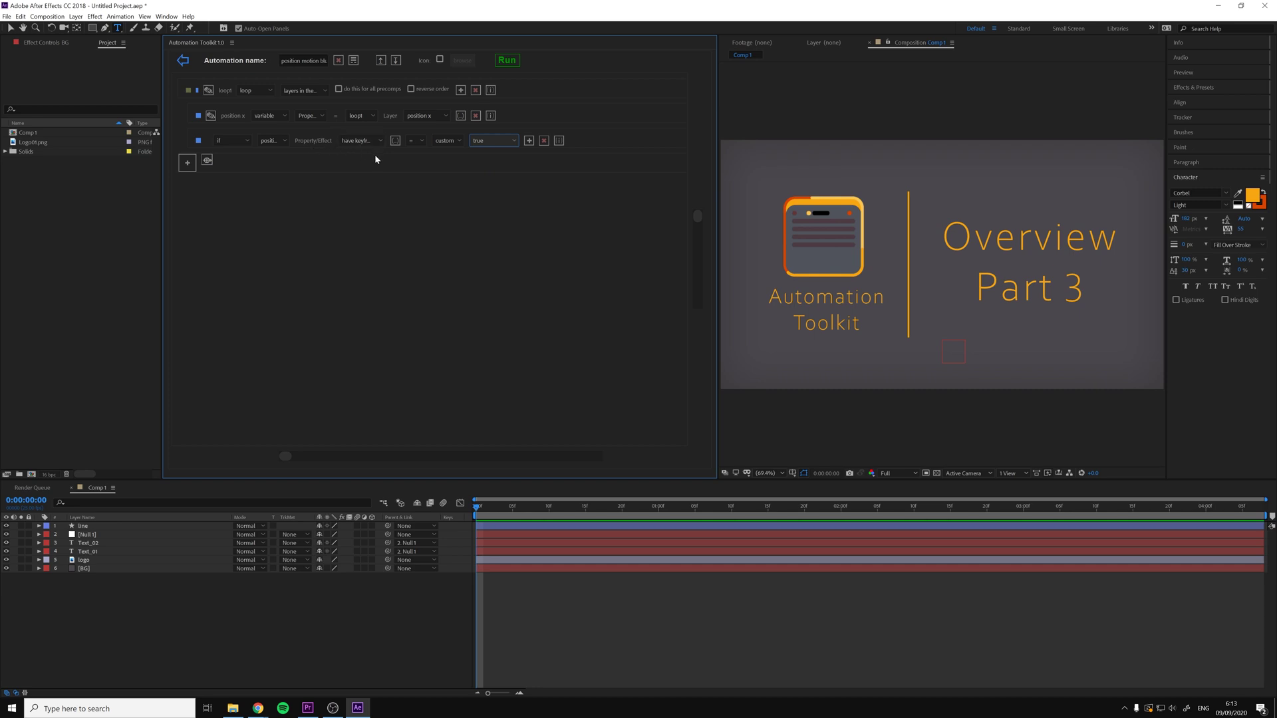
Nest a set line under the if that sets the loop layer's motion blur to true, and run the automation on Test composition.
click(529, 141)
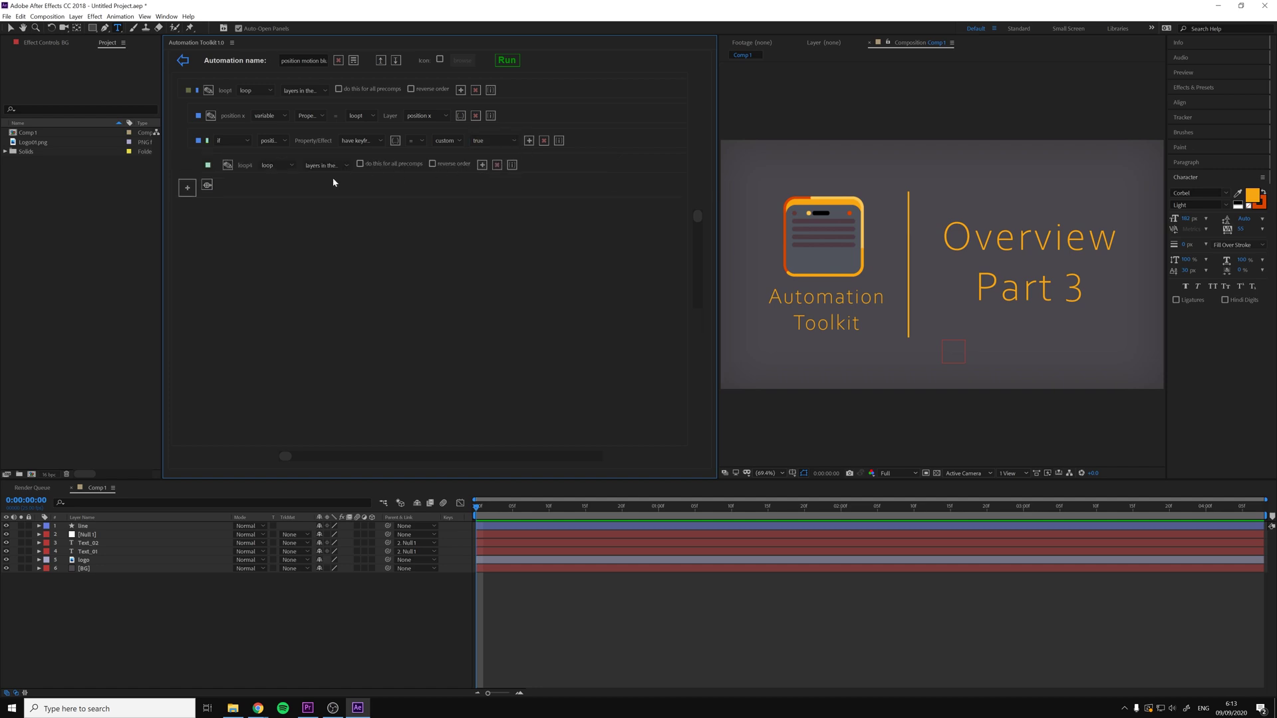
click(279, 167)
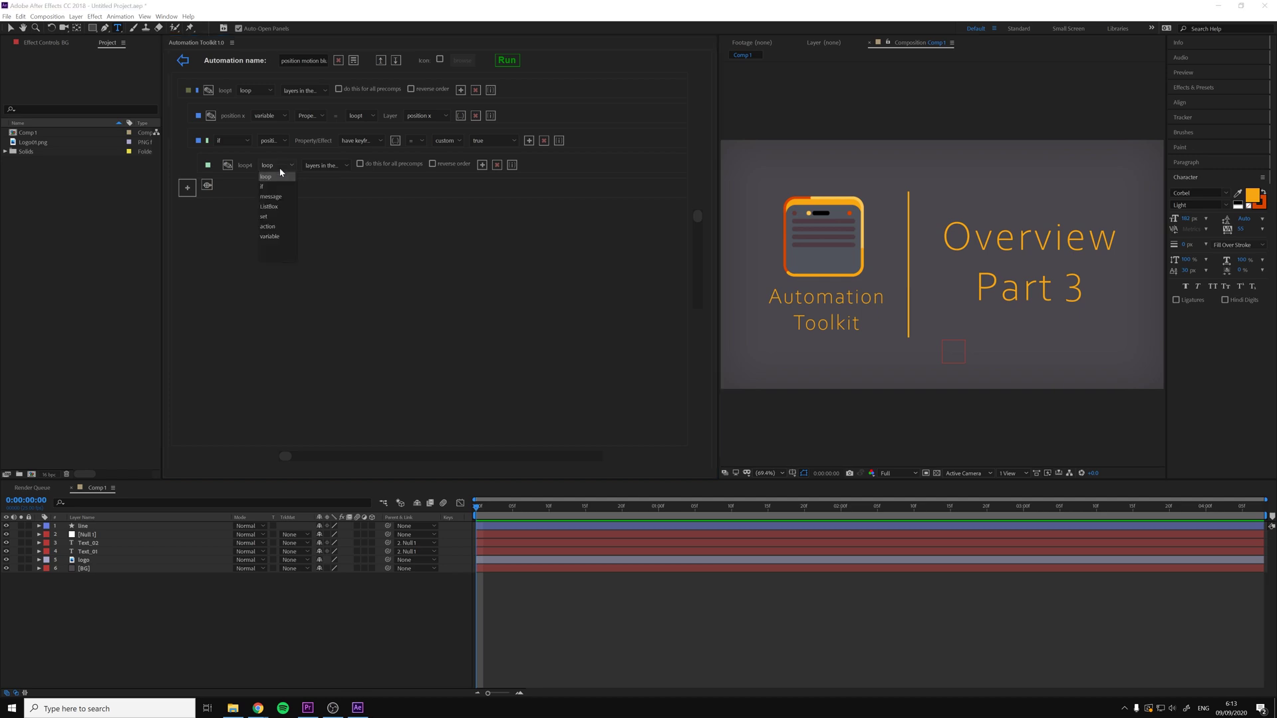
click(266, 217)
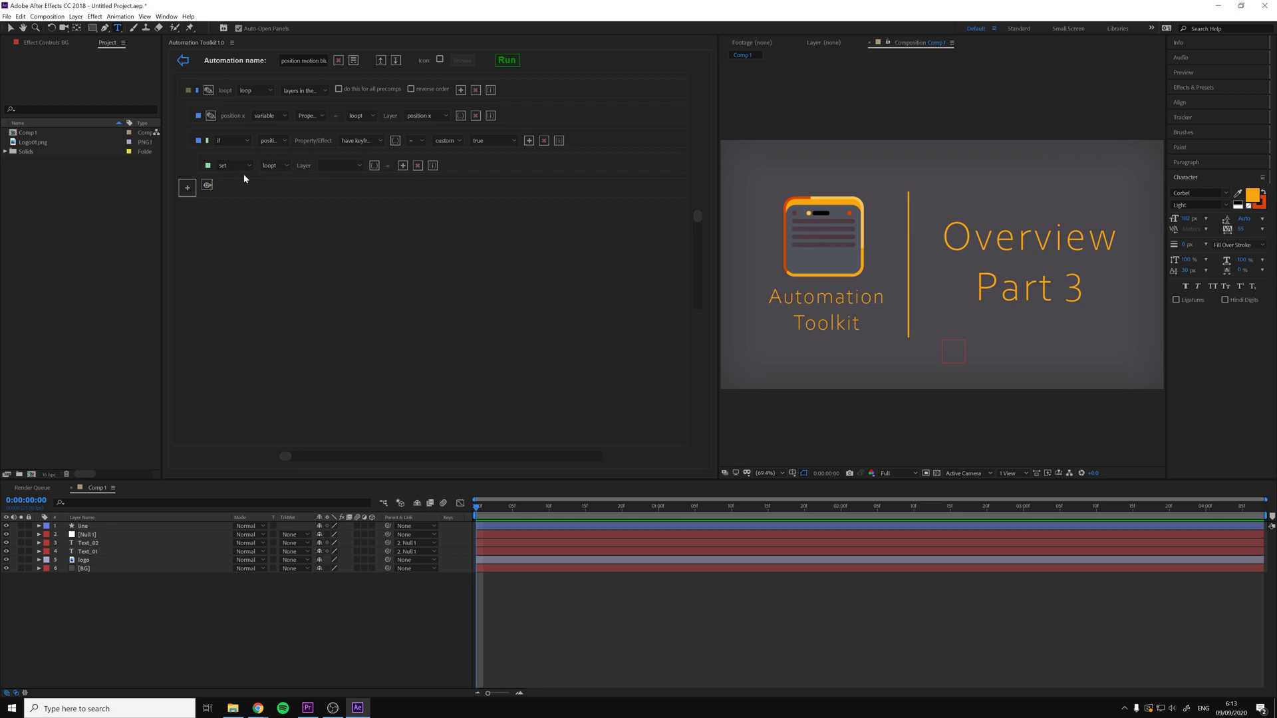
click(340, 166)
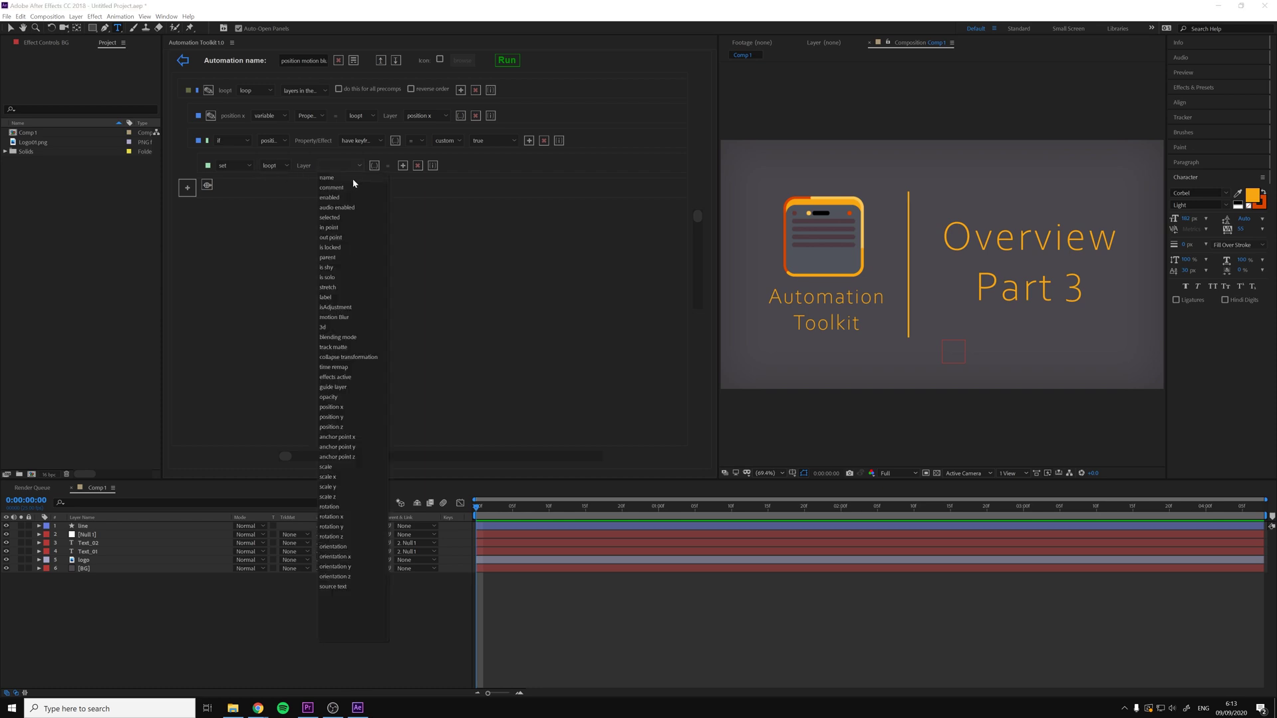
click(354, 317)
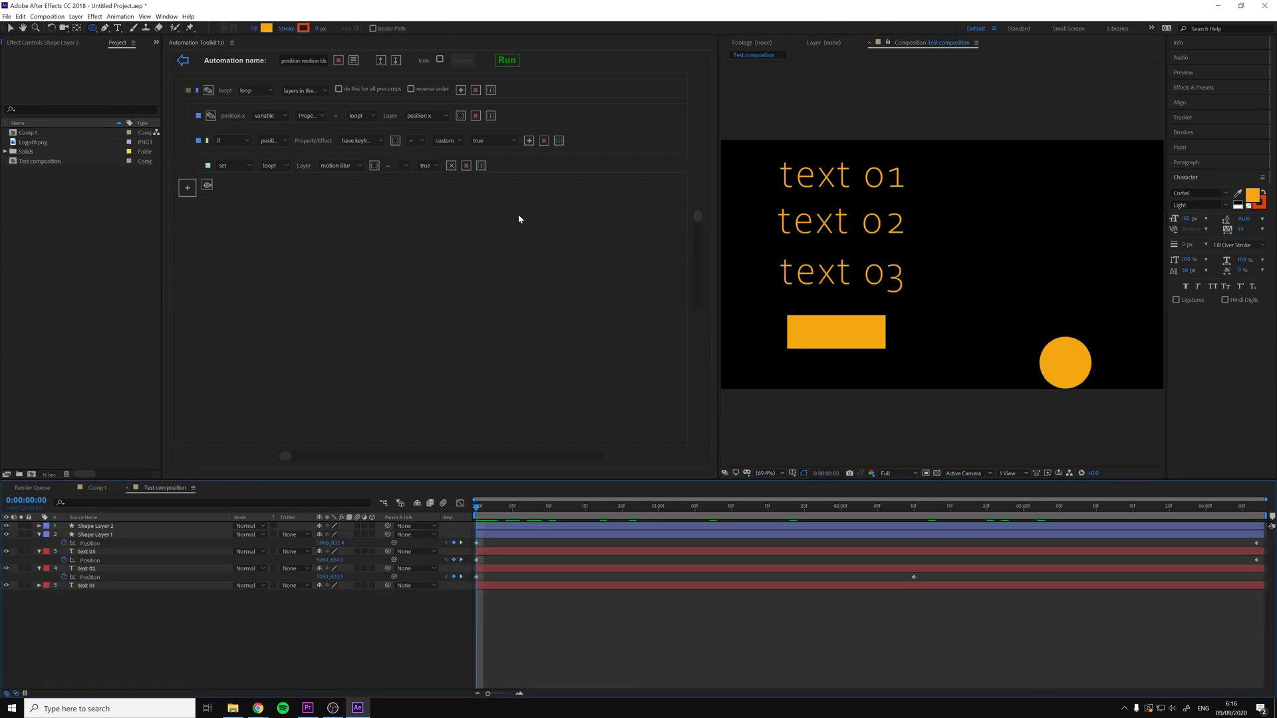
click(510, 62)
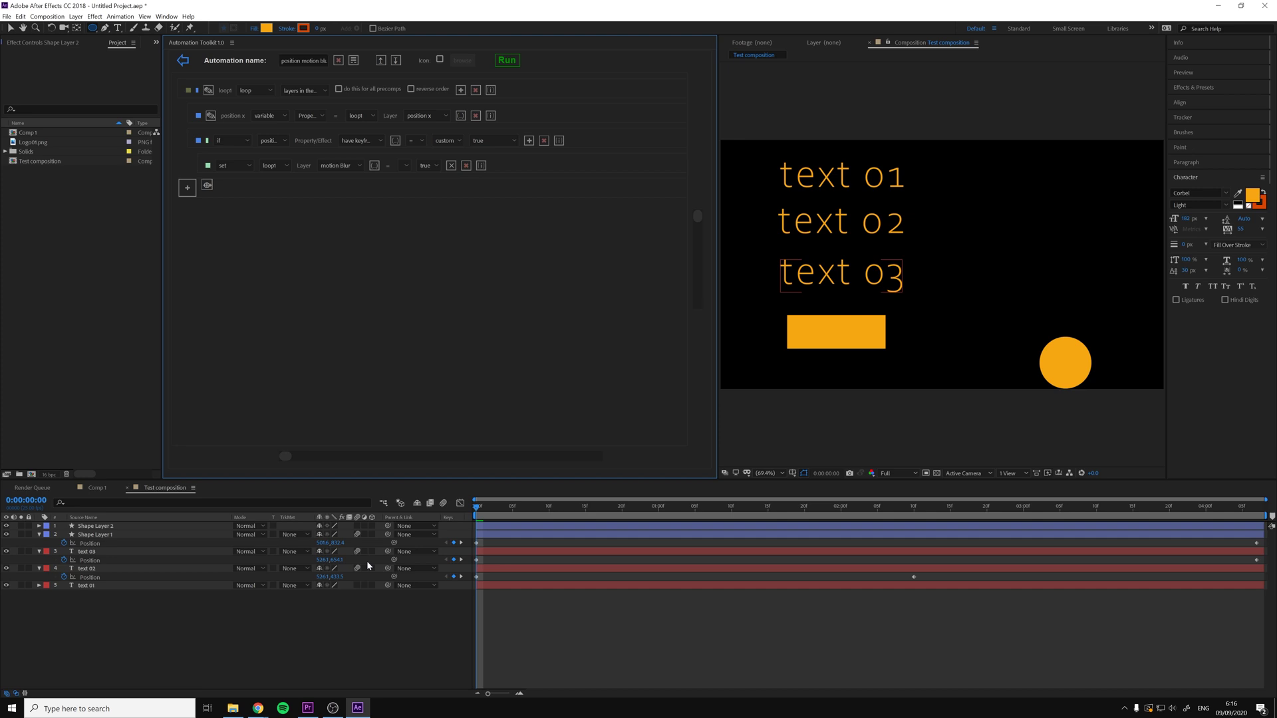
Insert a line below the position x variable and define it as a Property/Effect variable taken from the loop layer's position y.
click(208, 185)
click(194, 133)
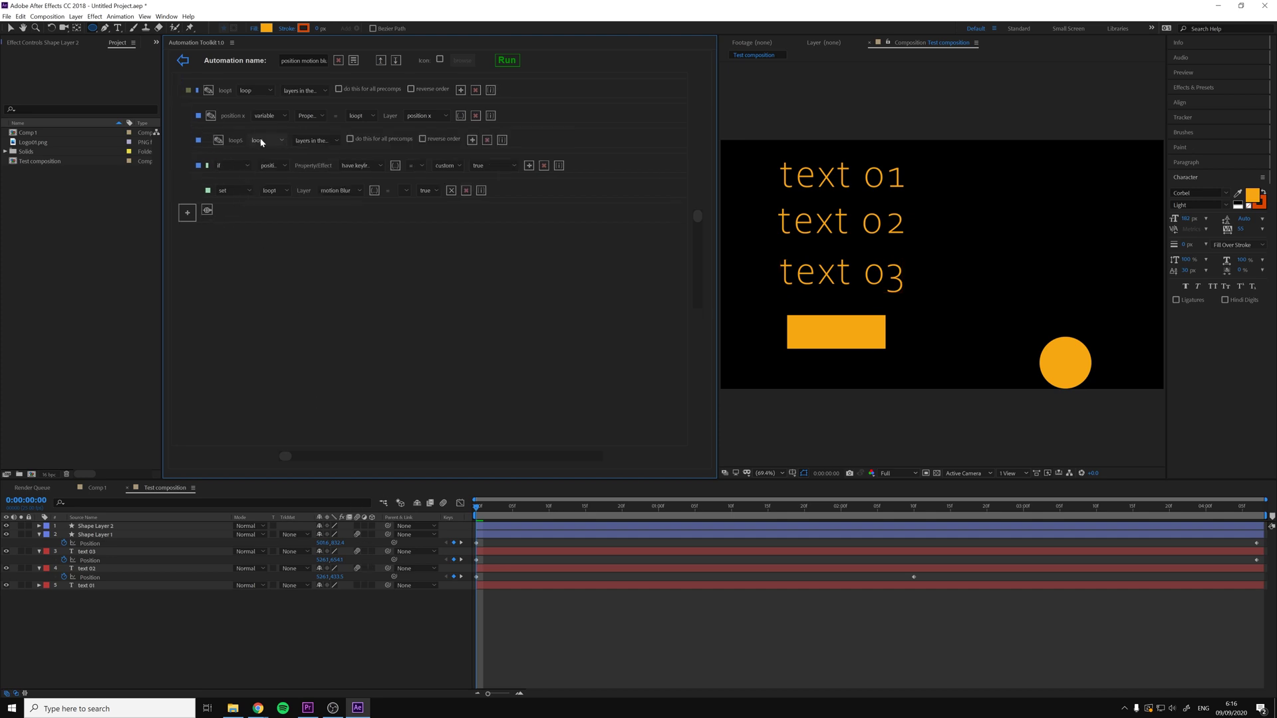
click(361, 141)
click(367, 162)
click(424, 140)
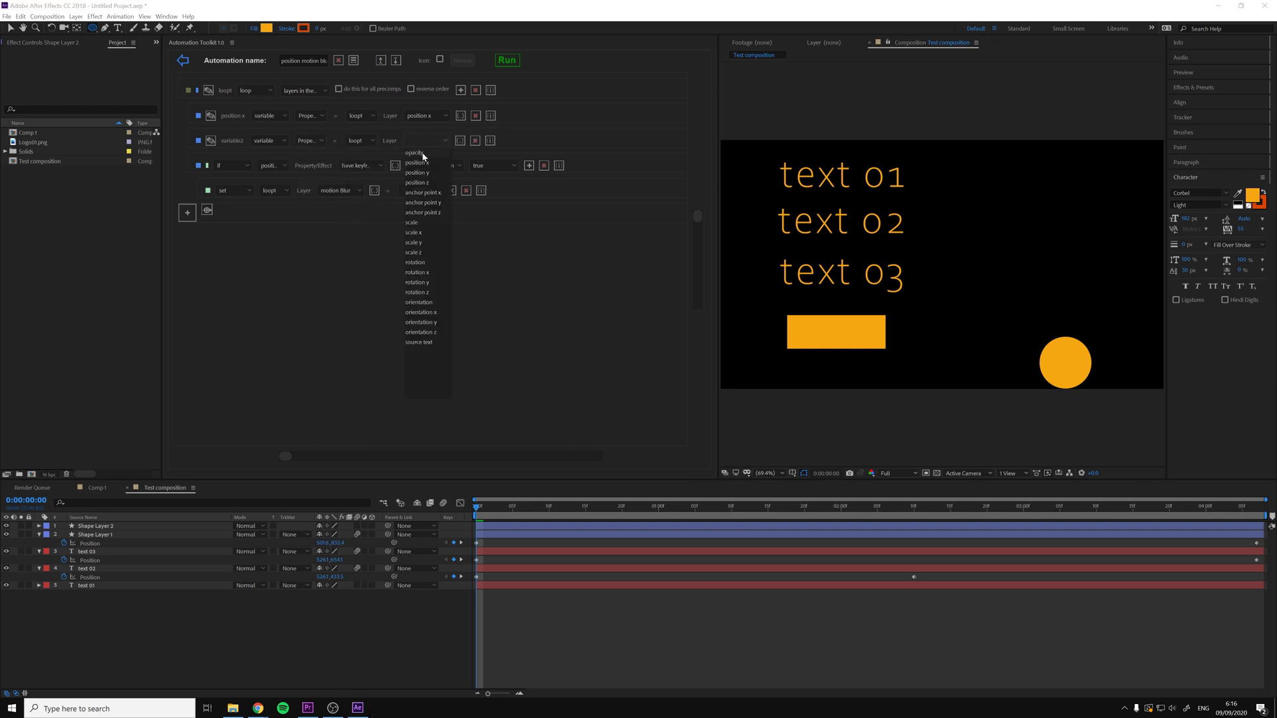
click(405, 177)
Add a second if line inside the loop that checks whether the position y variable's have keyframes attribute equals true.
click(461, 90)
click(273, 214)
click(267, 228)
click(273, 215)
click(271, 248)
click(361, 214)
click(369, 253)
click(483, 215)
click(476, 227)
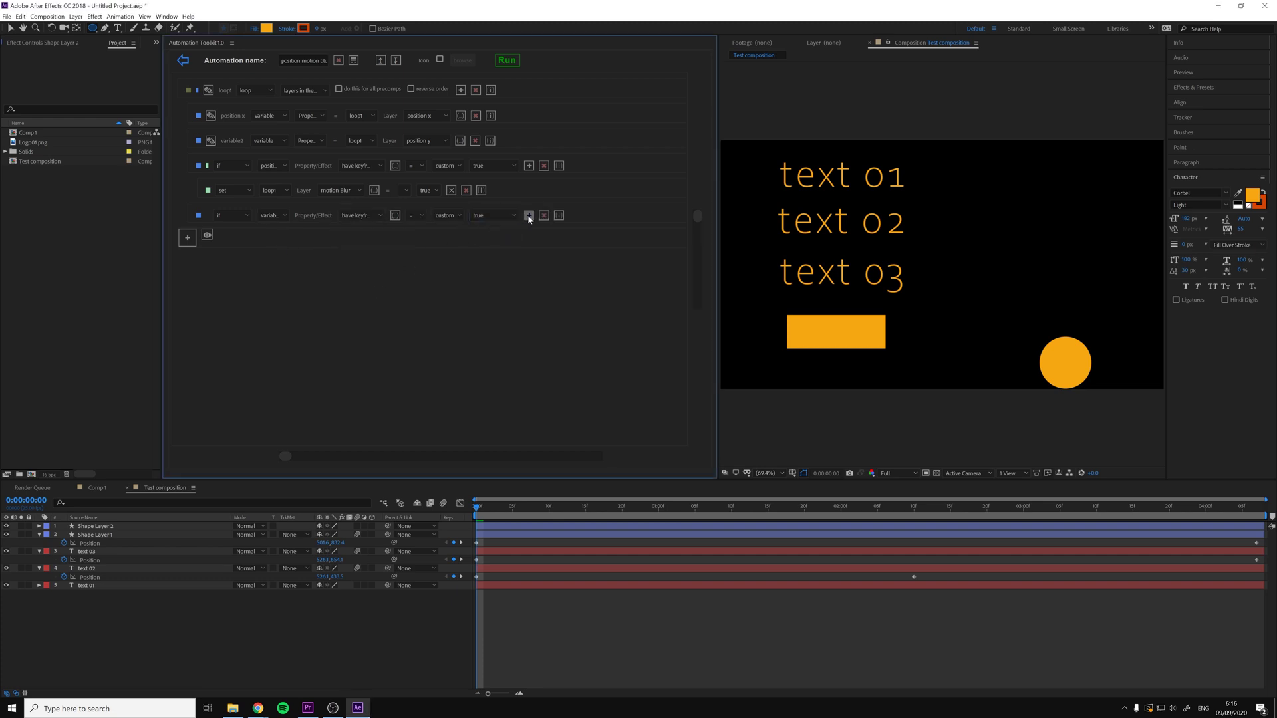
Nest a set line under the second if that sets the loop layer's motion blur to true, and return to the automation list.
click(529, 215)
click(280, 238)
click(301, 273)
click(339, 240)
click(334, 391)
click(427, 240)
click(430, 251)
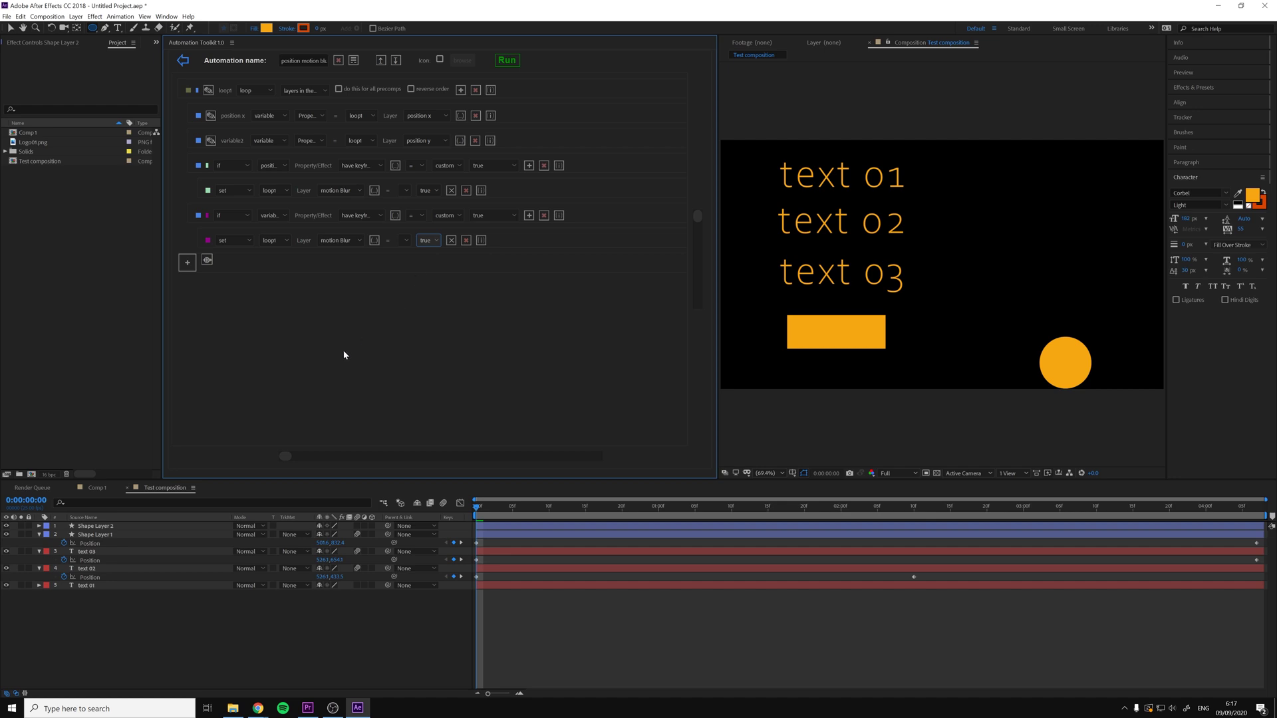
click(183, 60)
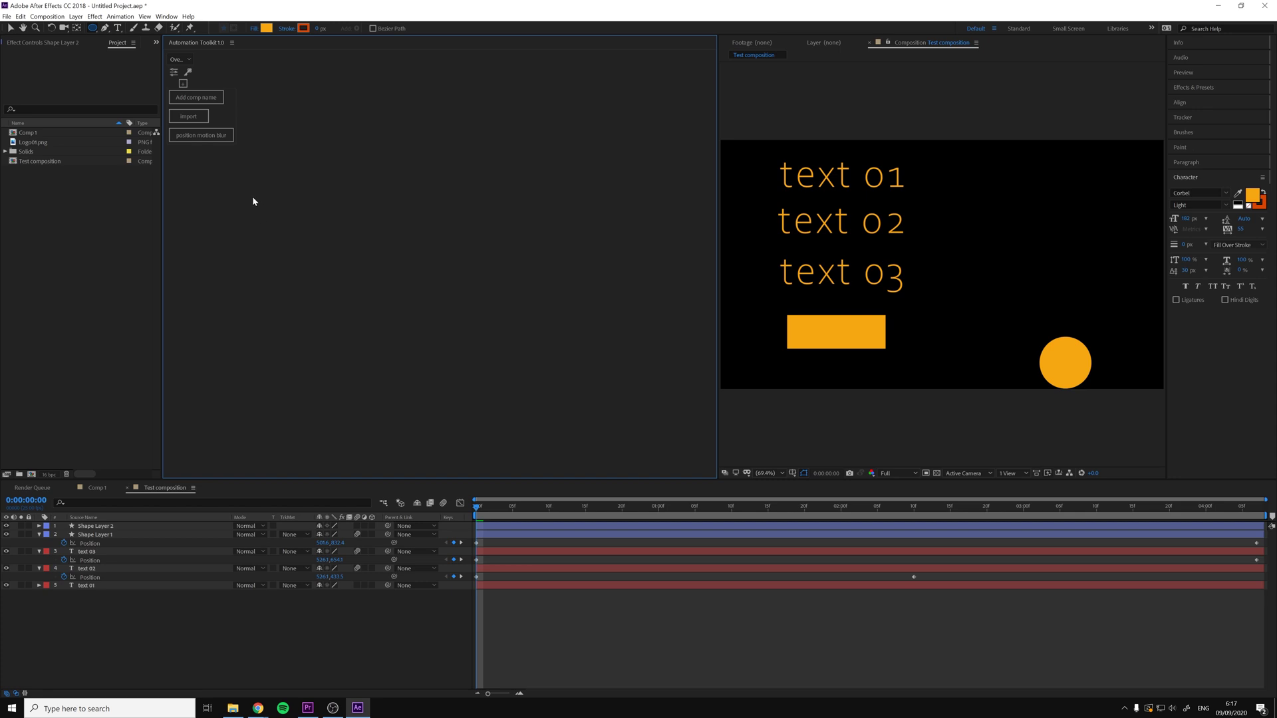
Open the Automation Toolkit preferences and examine the General and Appearance settings, including the automation lists and the available categories.
click(173, 74)
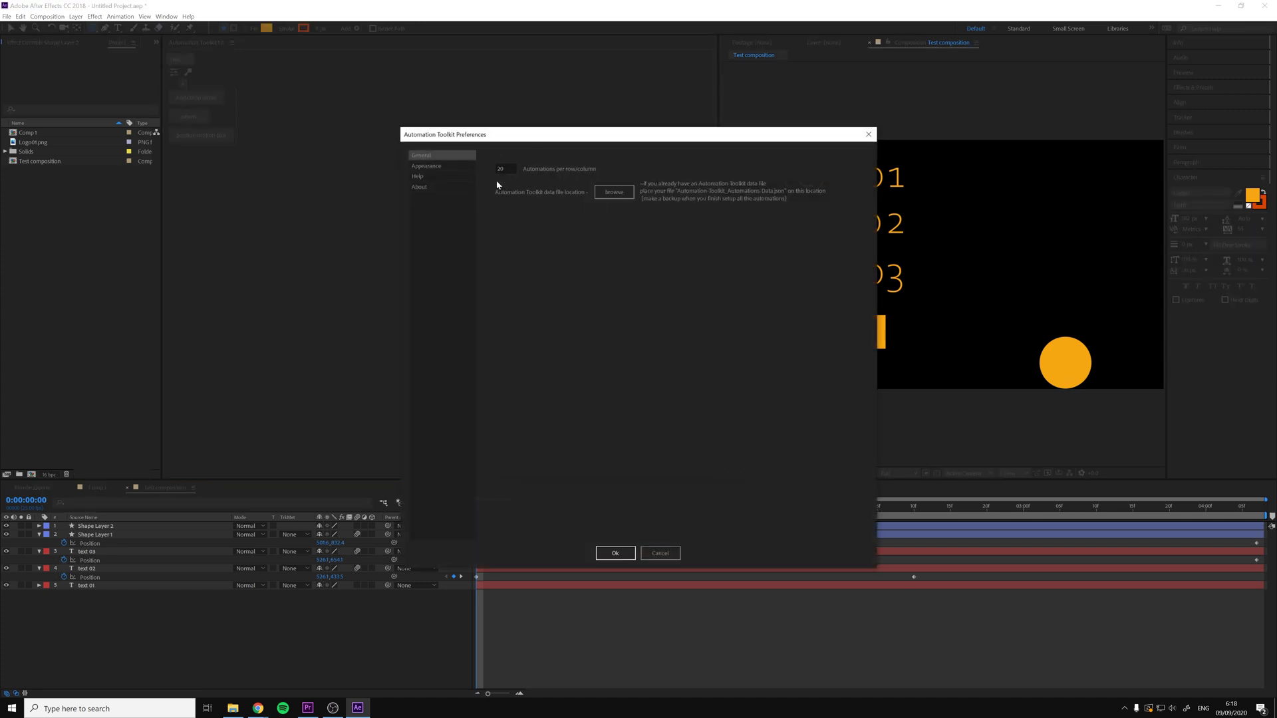
drag(507, 169, 486, 171)
click(440, 168)
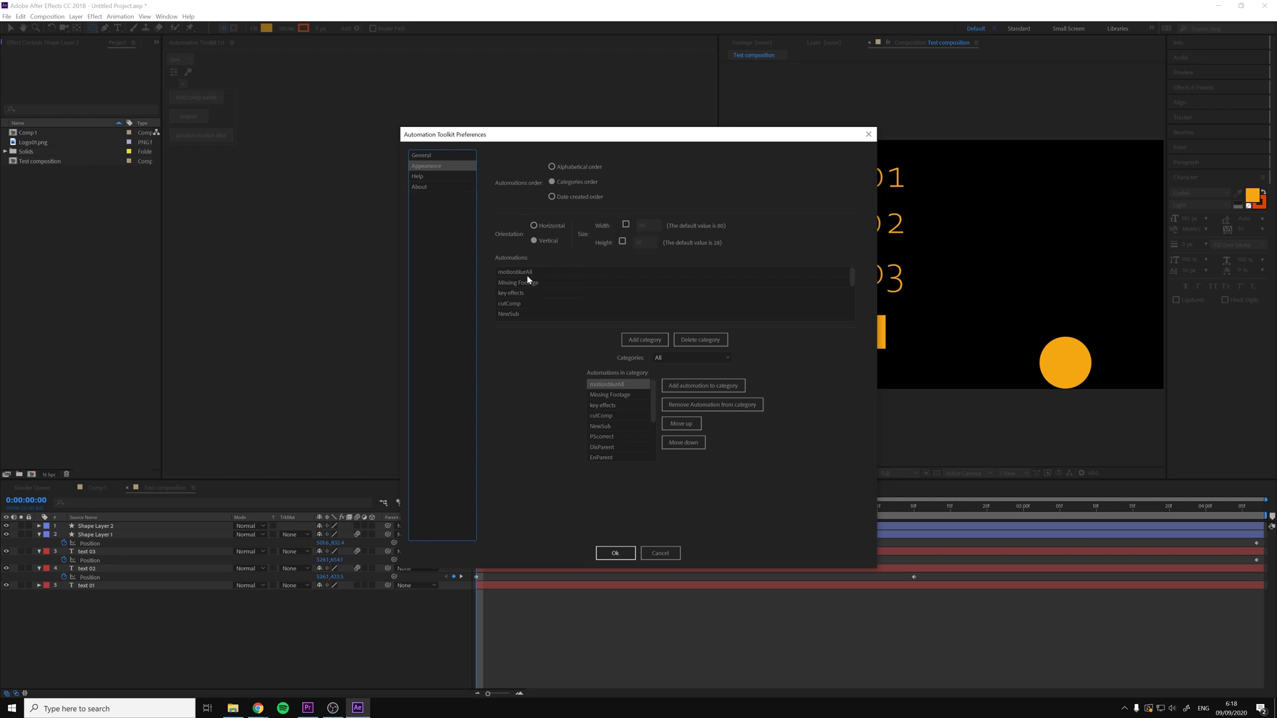
drag(521, 274, 612, 307)
drag(853, 280, 851, 290)
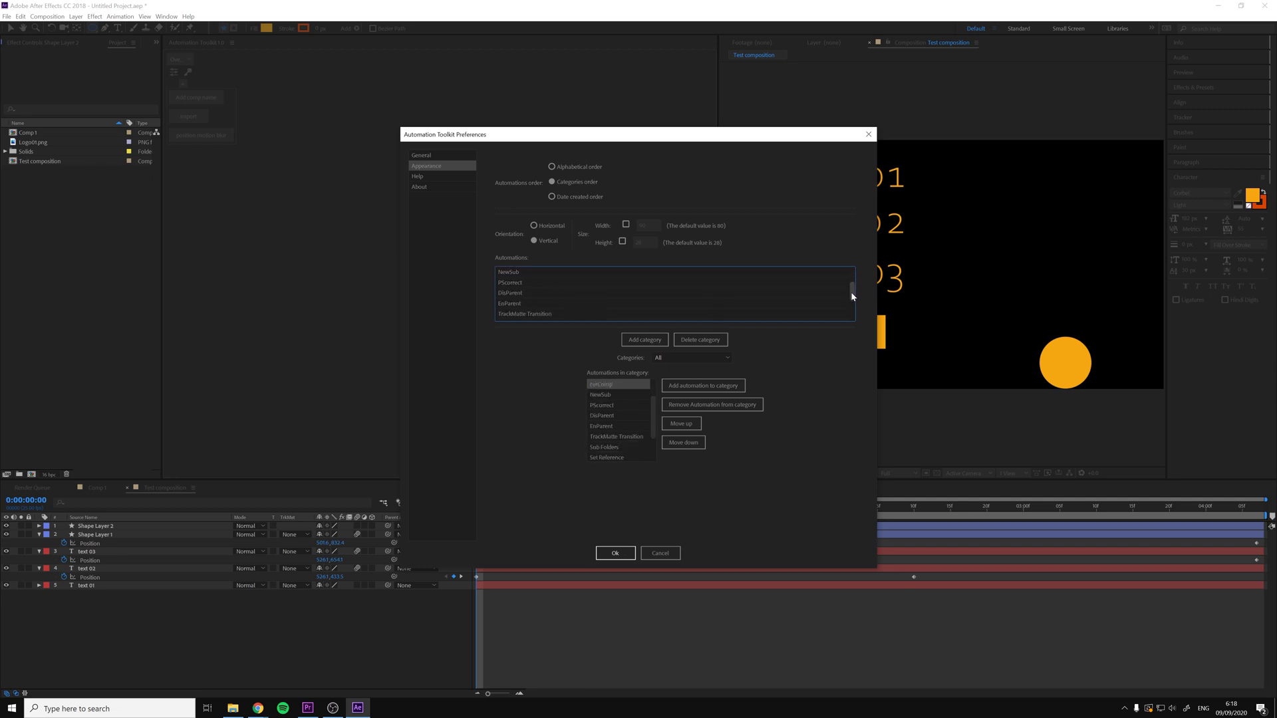
click(696, 355)
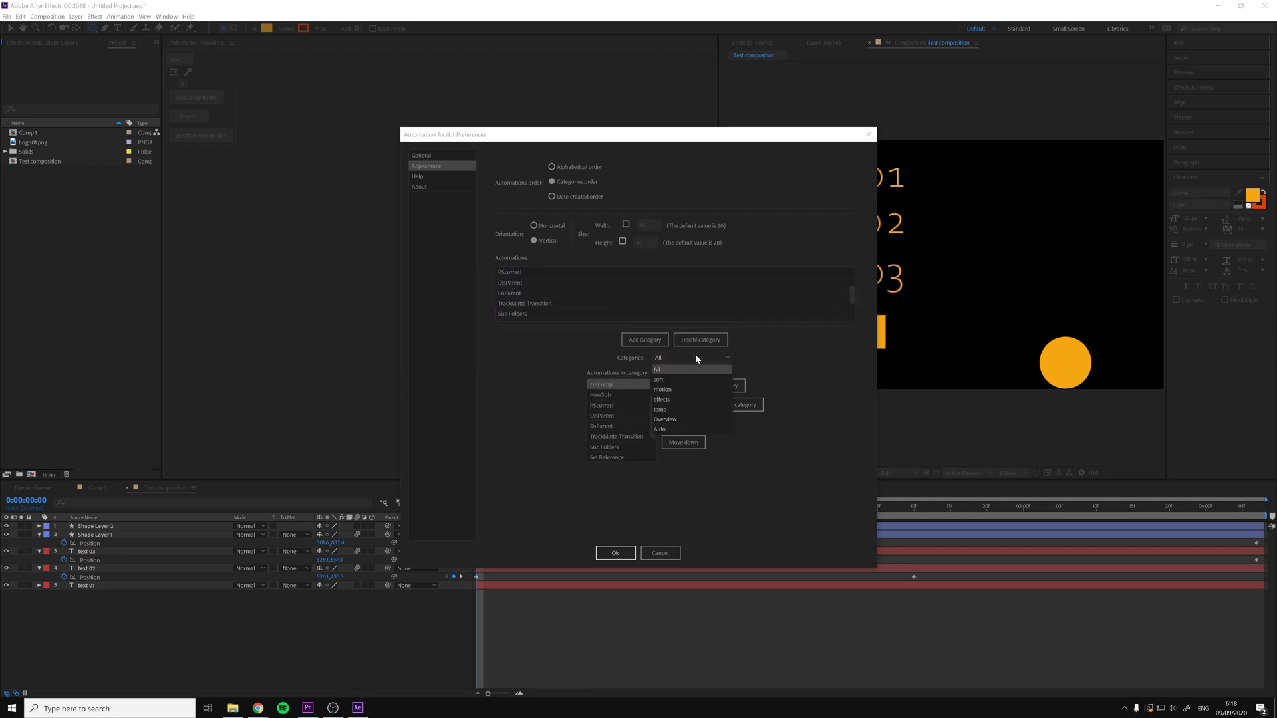
click(733, 347)
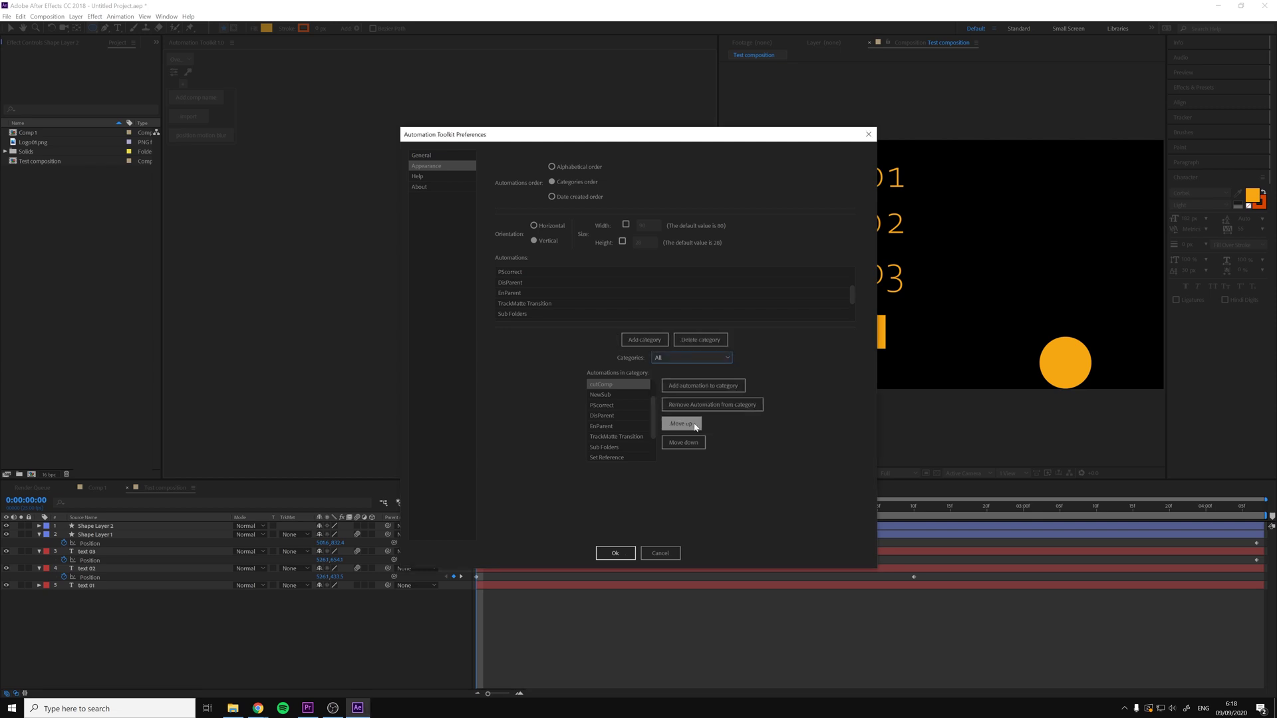
click(513, 432)
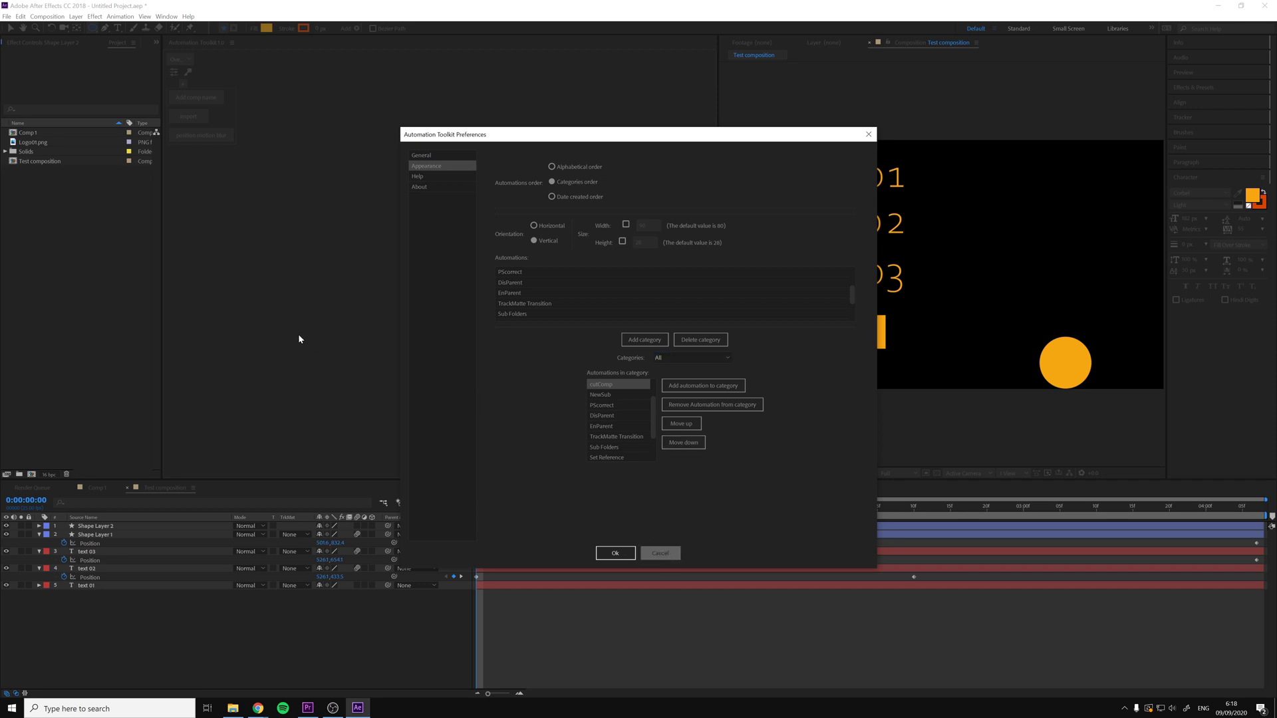